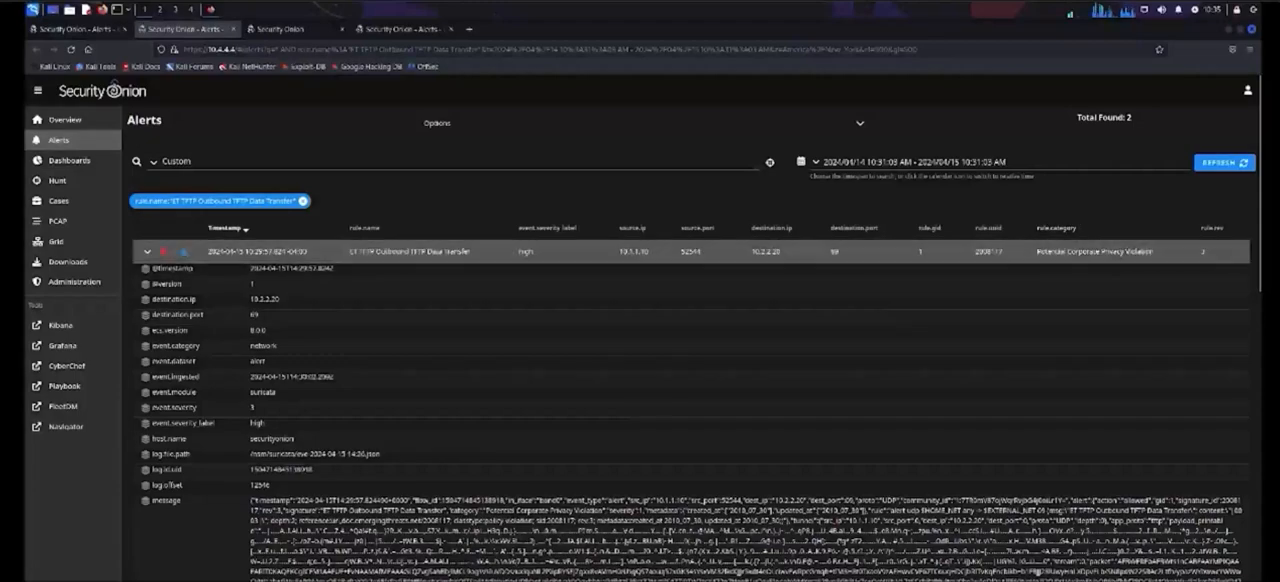
# Step: Review the ET TFTP Outbound TFTP Data Transfer alert's details, including its message, decoded network data and rule fields
pyautogui.scroll(-3, 834, 243)
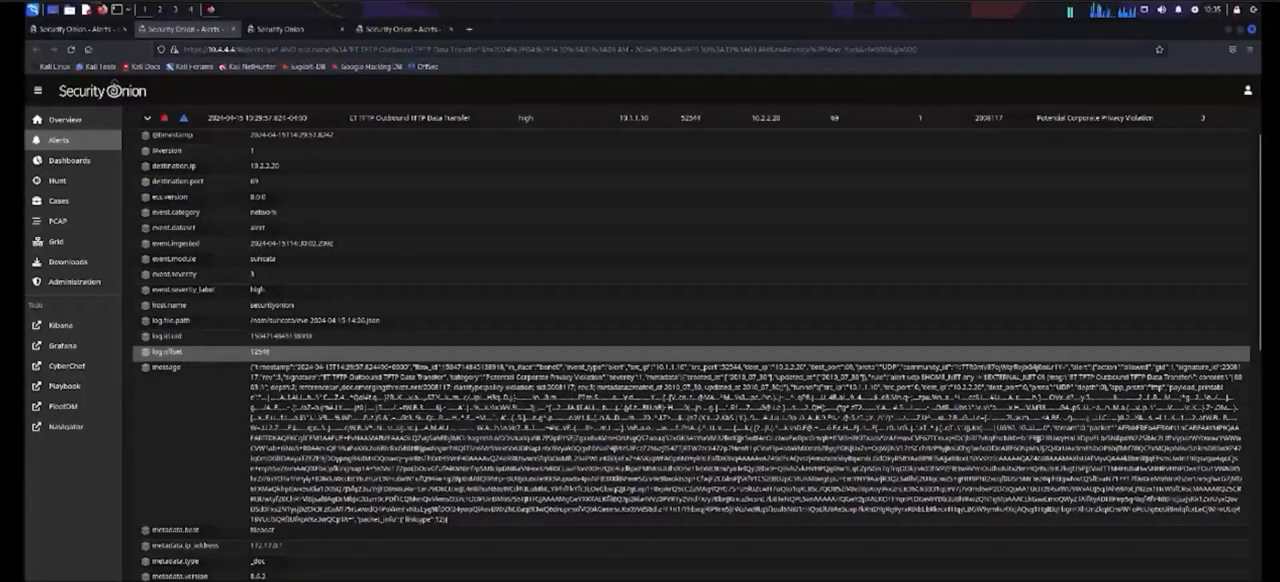
pyautogui.scroll(-1, 697, 343)
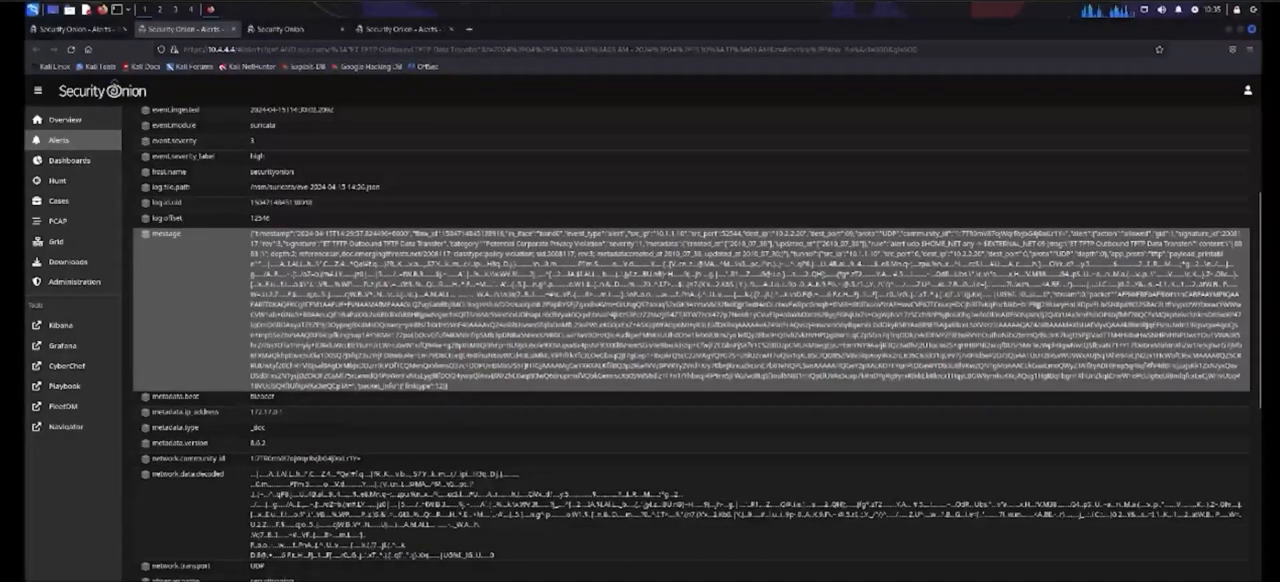
pyautogui.scroll(-1, 697, 343)
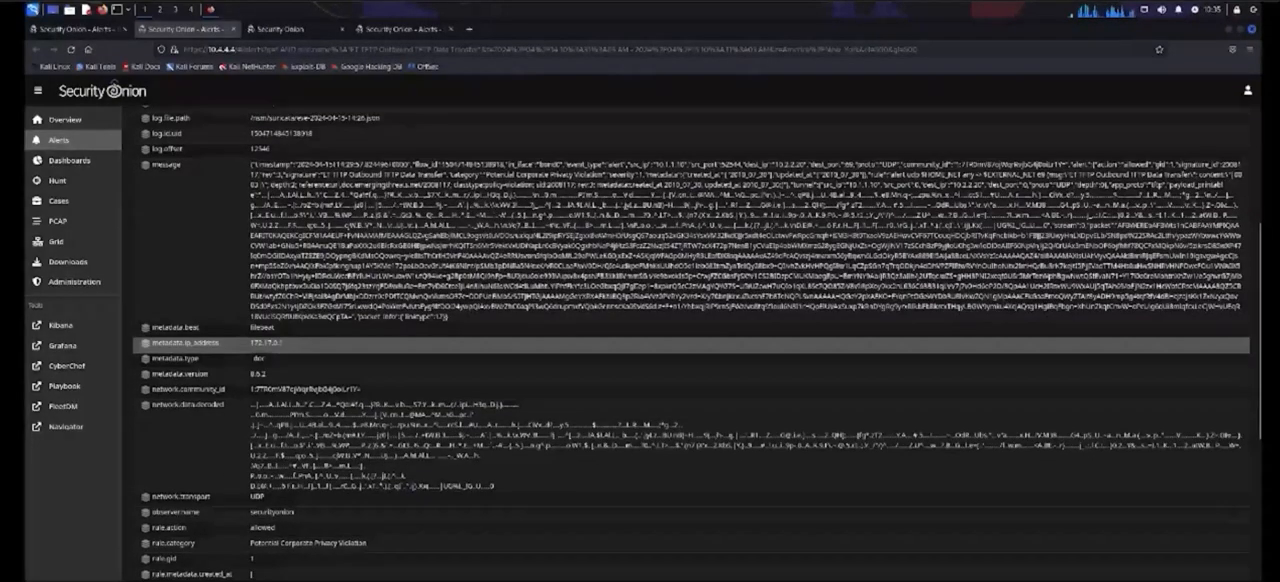
pyautogui.scroll(-1, 697, 343)
pyautogui.scroll(-1, 697, 343)
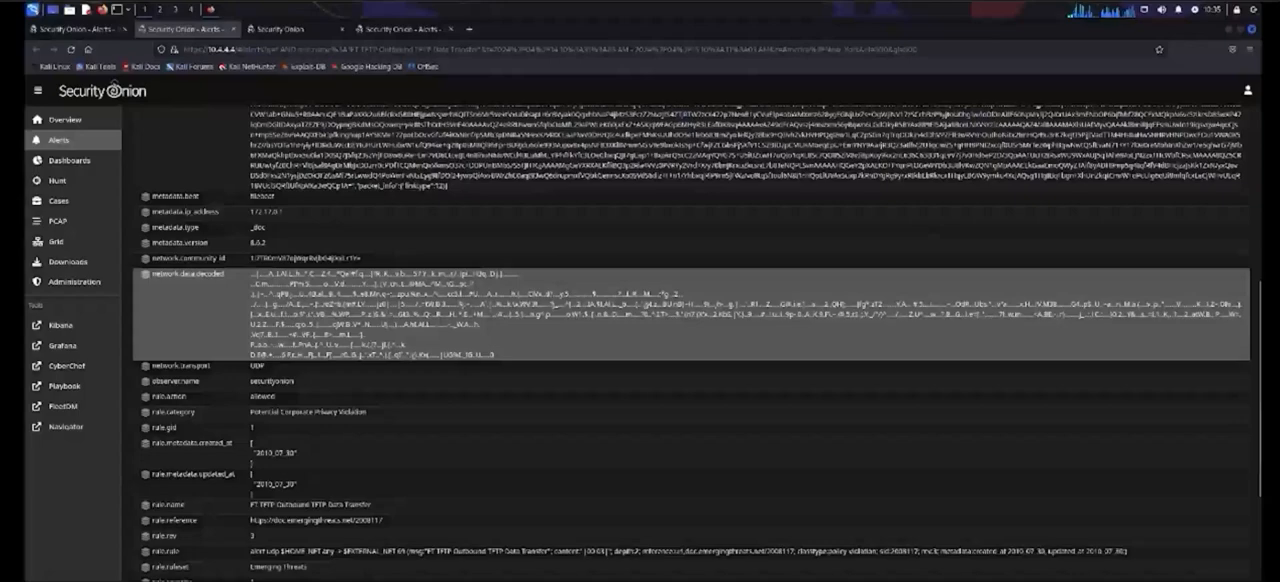
pyautogui.scroll(-1, 697, 360)
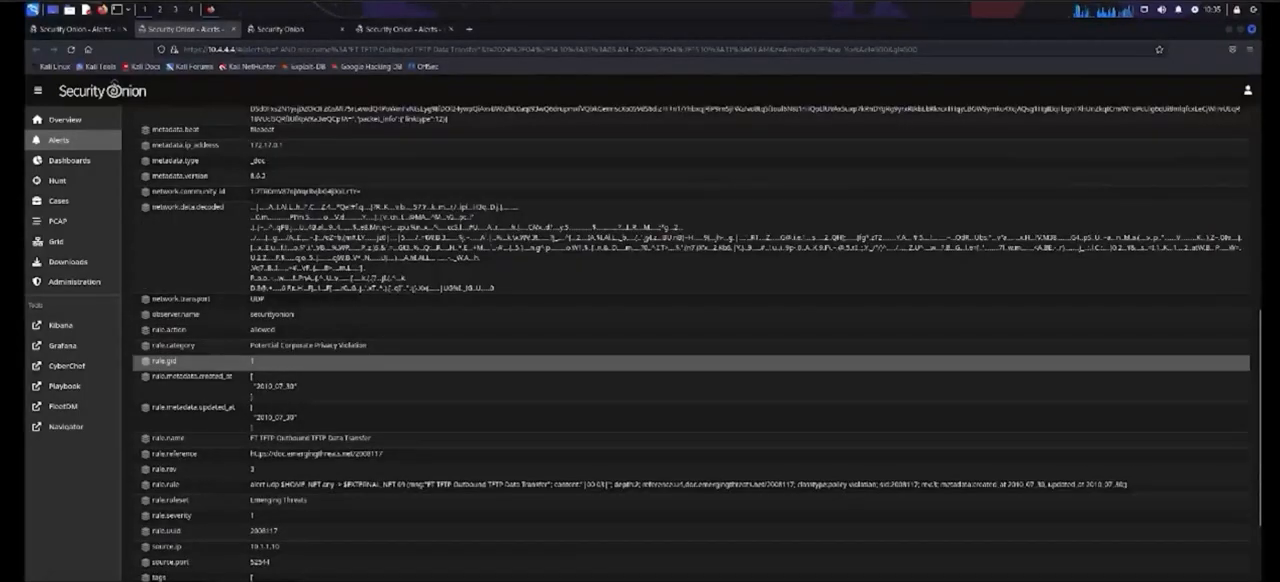
pyautogui.scroll(-1, 697, 360)
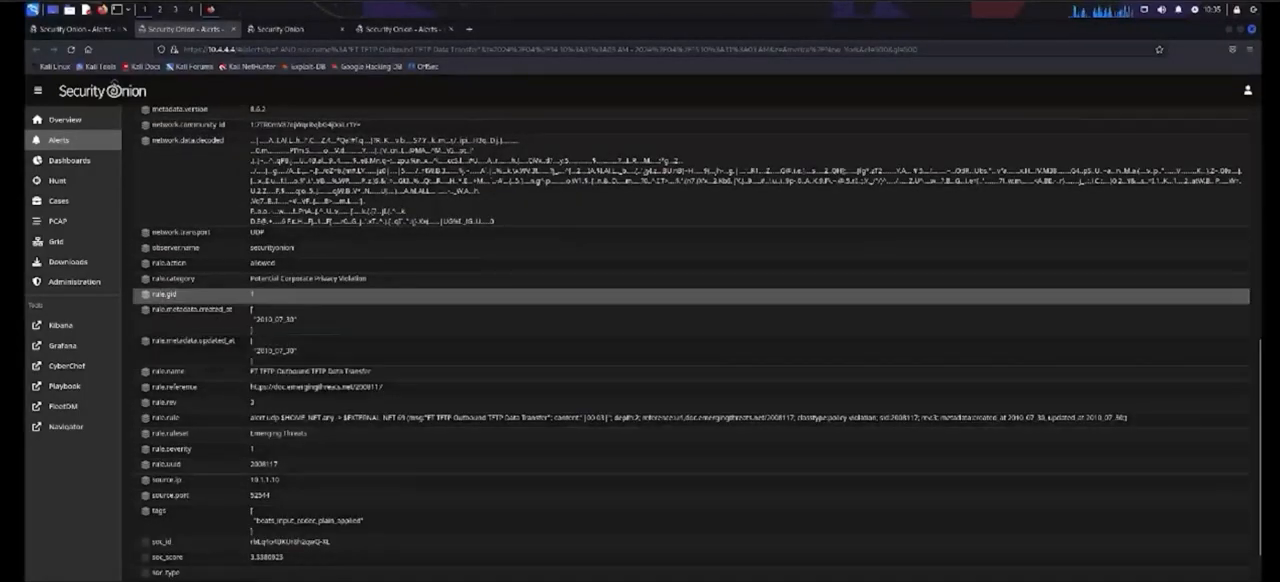
# Step: Switch to the open PCAP job form and set the sensor ID to securityonion
pyautogui.click(285, 29)
pyautogui.write('sec')
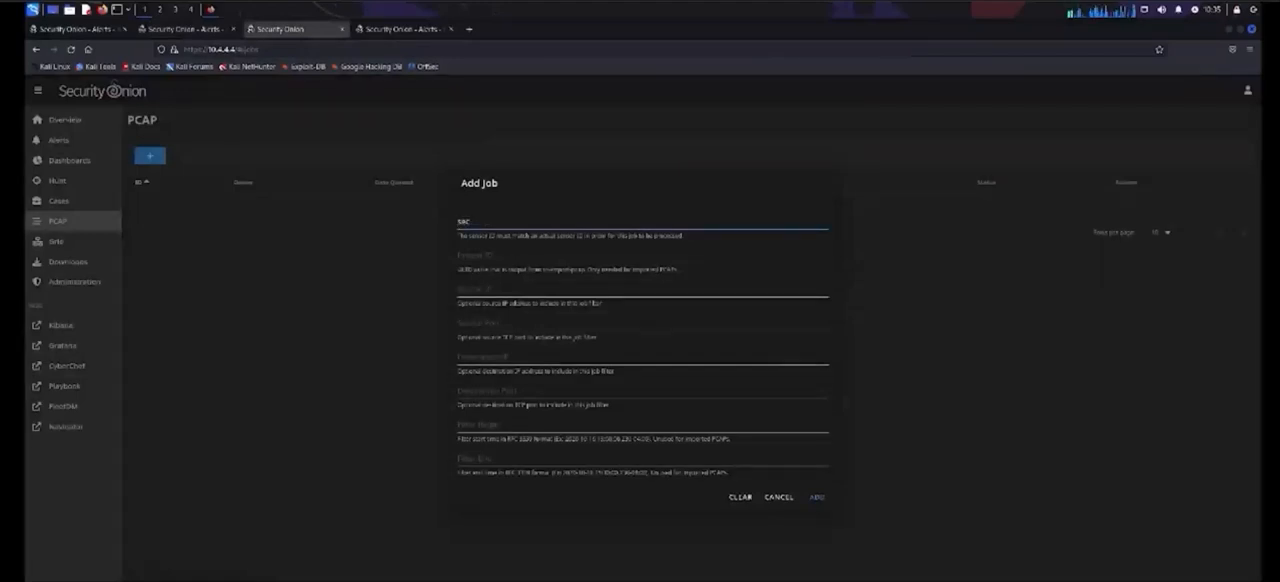
pyautogui.write('urityonion')
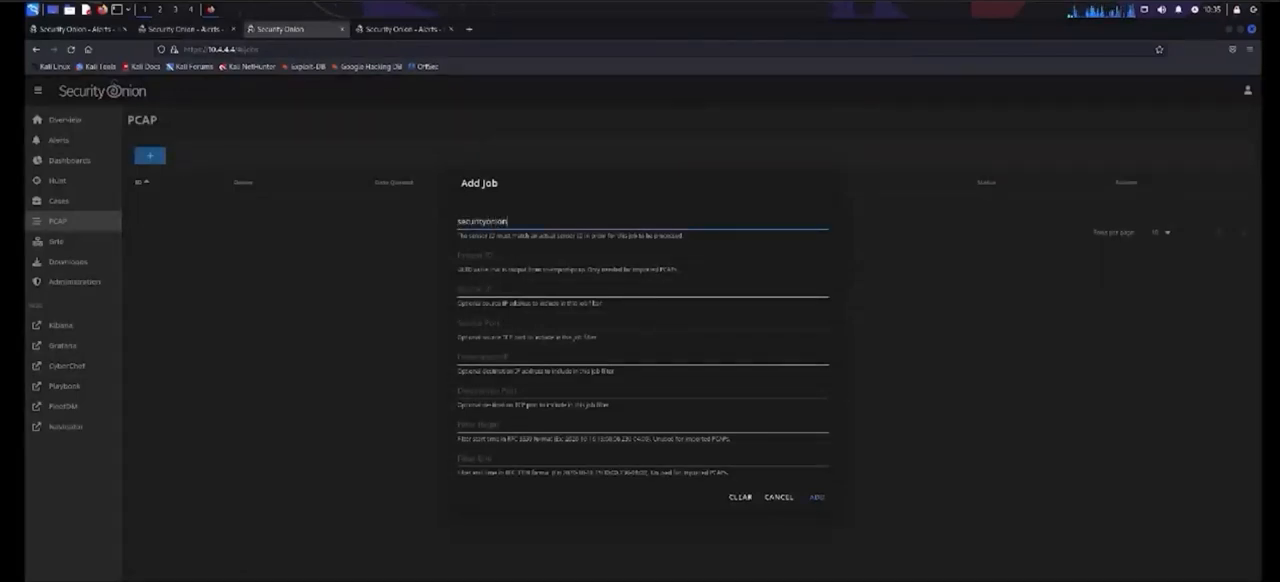
pyautogui.press('Tab')
pyautogui.press('Tab')
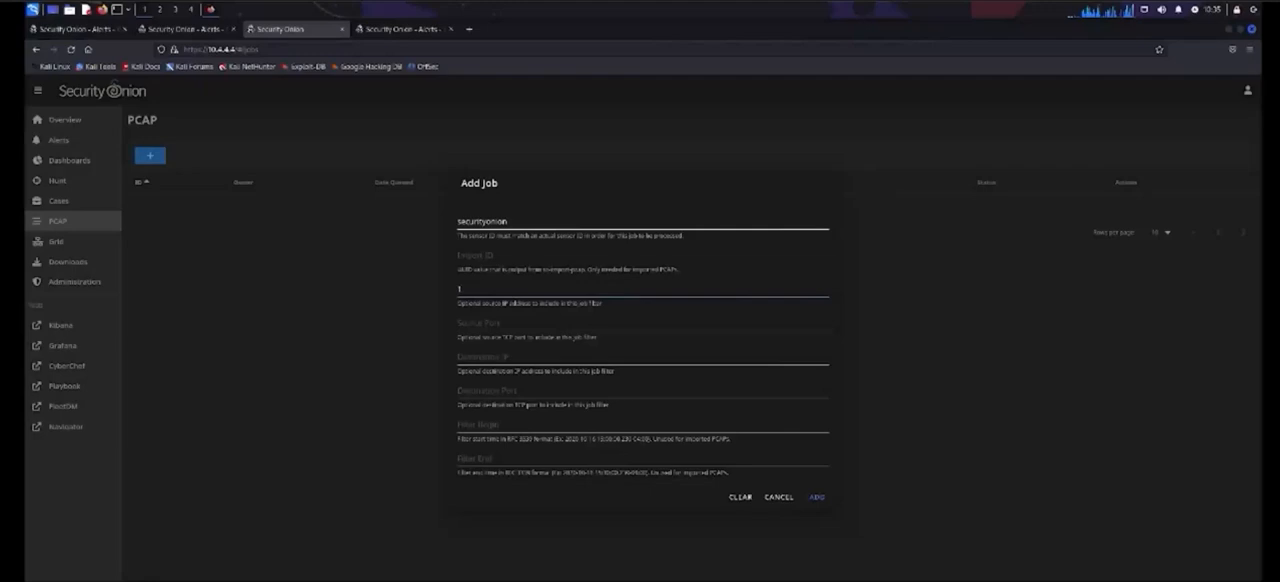
# Step: Set the job's source IP to 10.1.1.10 and its destination IP to 10.2.2.20
pyautogui.write('10.1.1.10')
pyautogui.press('Tab')
pyautogui.press('Tab')
pyautogui.write('10')
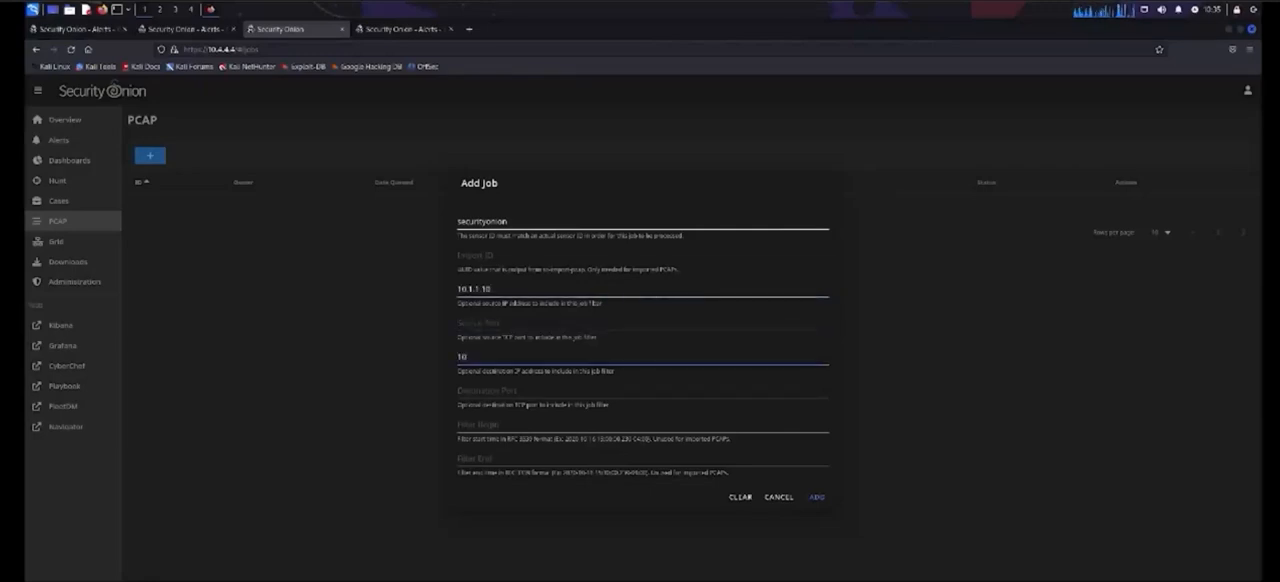
pyautogui.press('Tab')
pyautogui.press('Tab')
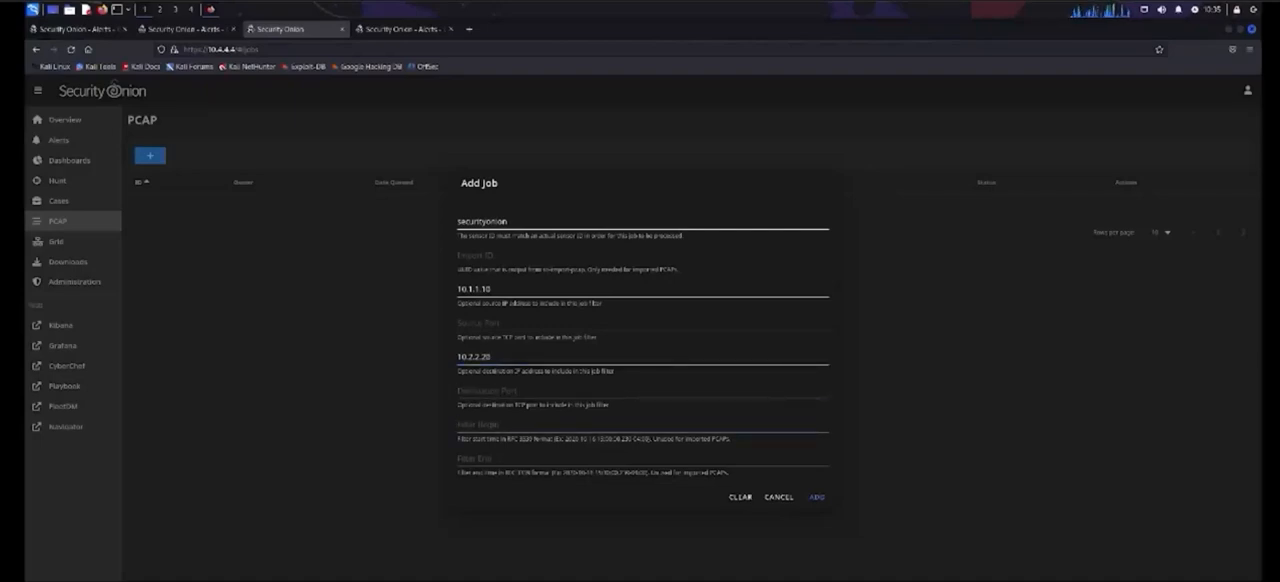
pyautogui.write('20')
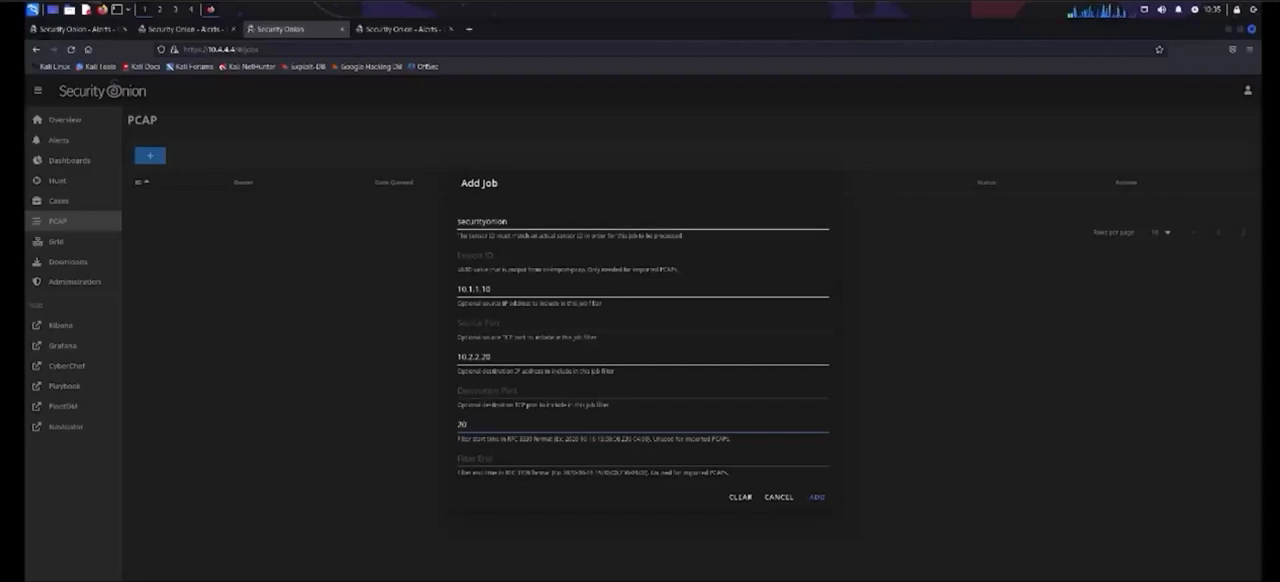
pyautogui.moveTo(565, 439); pyautogui.dragTo(651, 439)
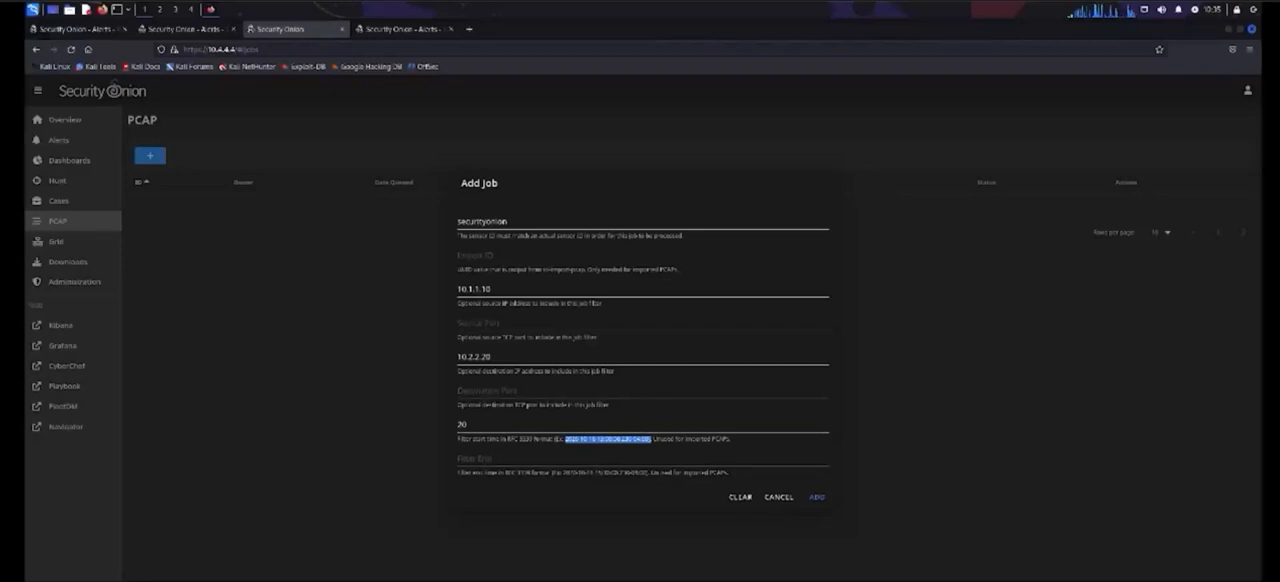
pyautogui.click(480, 425)
pyautogui.hotkey('ctrl', 'a')
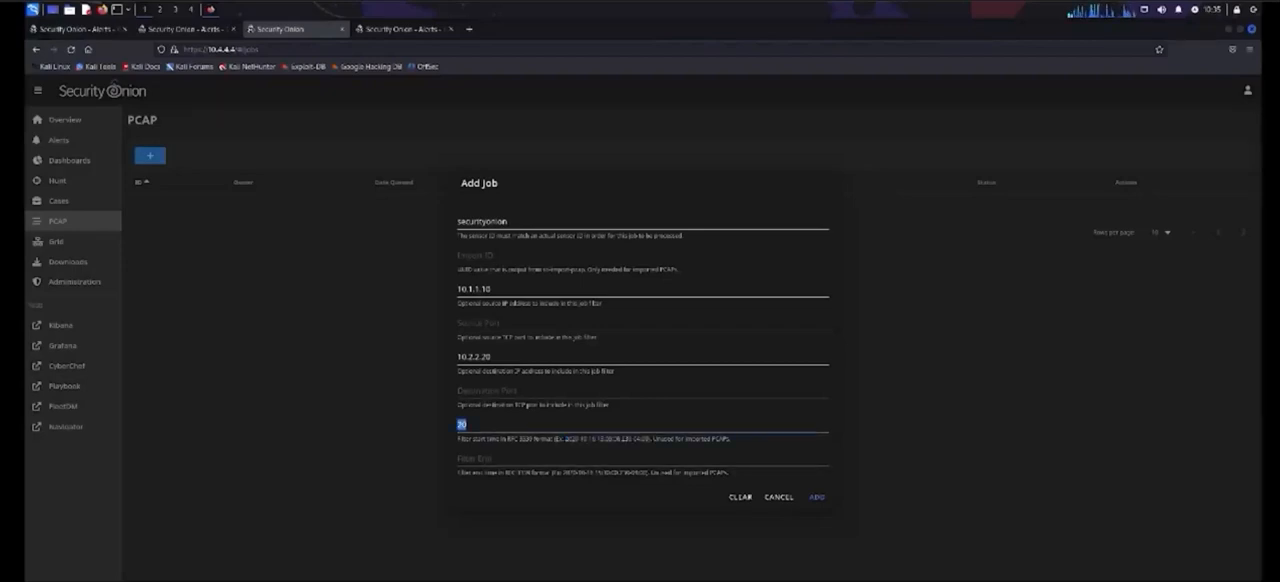
pyautogui.hotkey('ctrl', 'v')
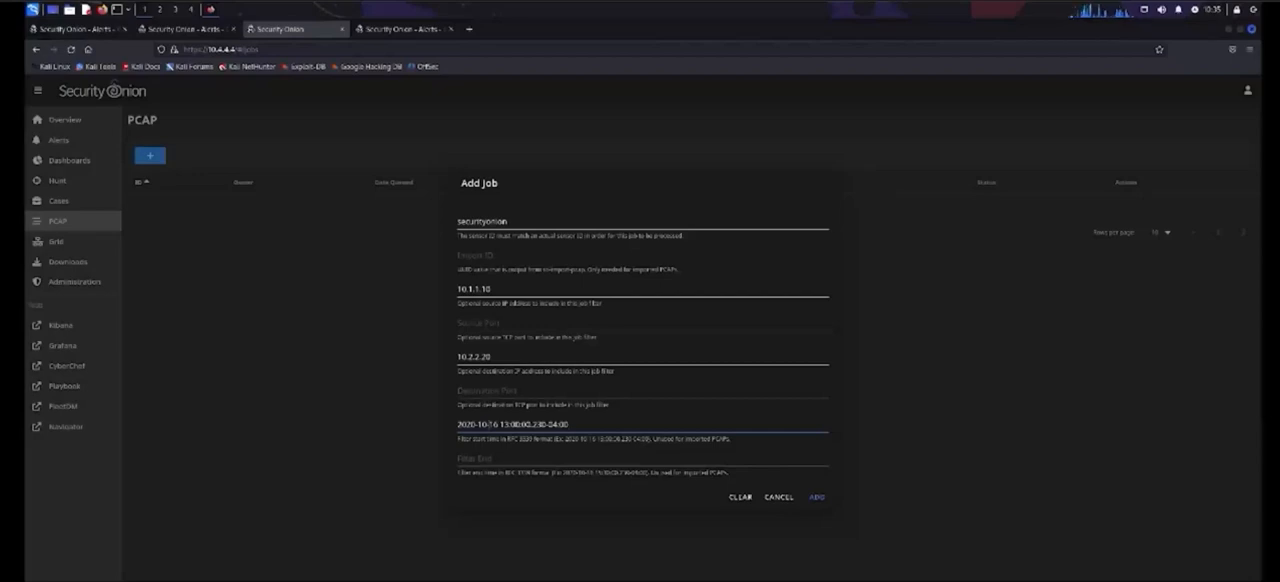
pyautogui.moveTo(490, 425); pyautogui.dragTo(478, 425)
pyautogui.write('04')
pyautogui.press('BackSpace')
pyautogui.press('BackSpace')
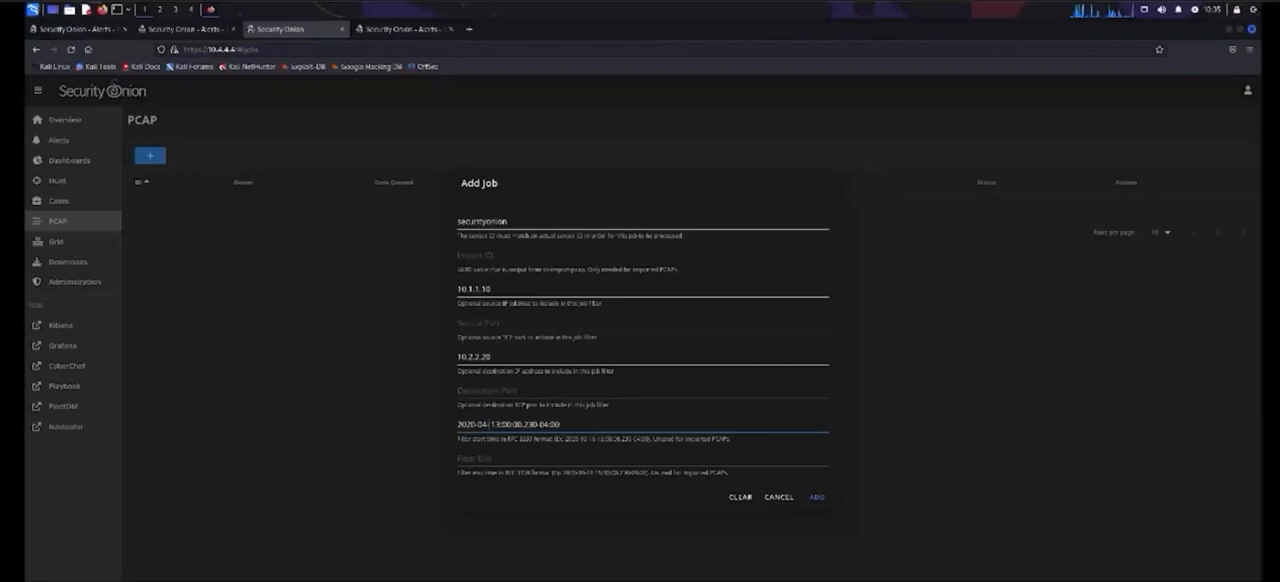
pyautogui.write('14')
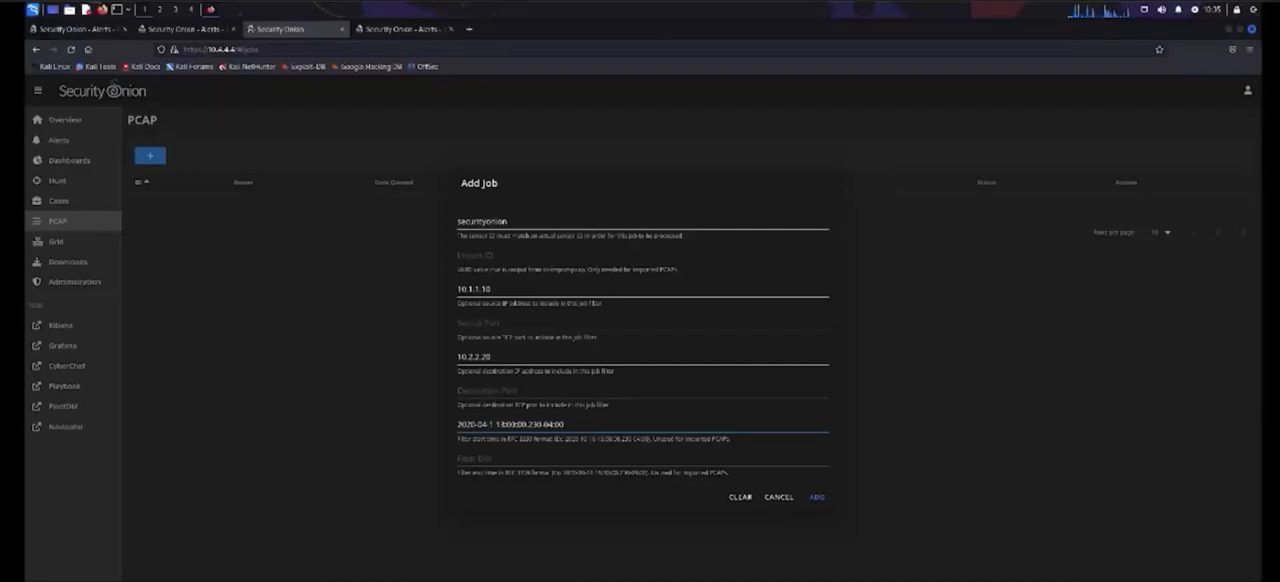
# Step: Copy the filter begin timestamp into the filter end field
pyautogui.hotkey('ctrl', 'a')
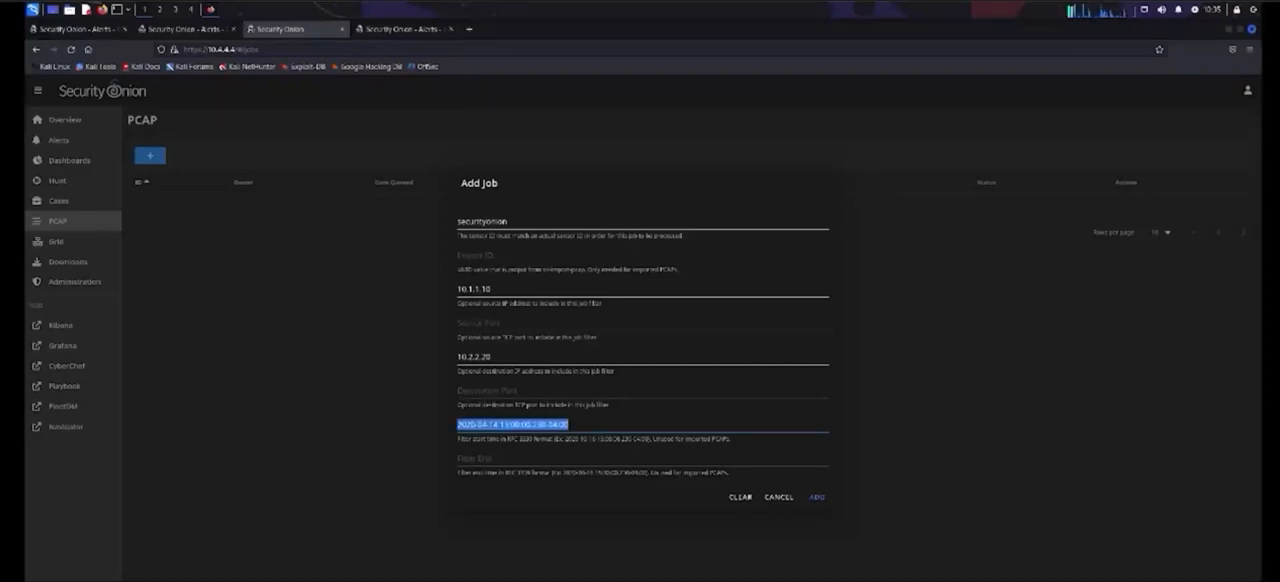
pyautogui.write('c')
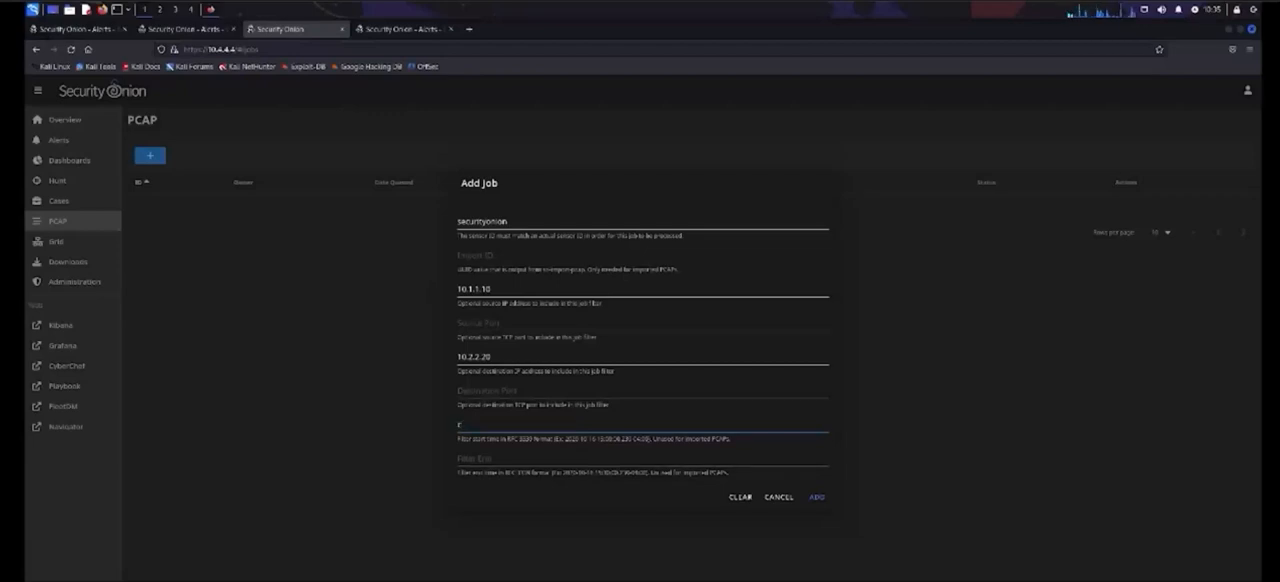
pyautogui.hotkey('ctrl', 'z')
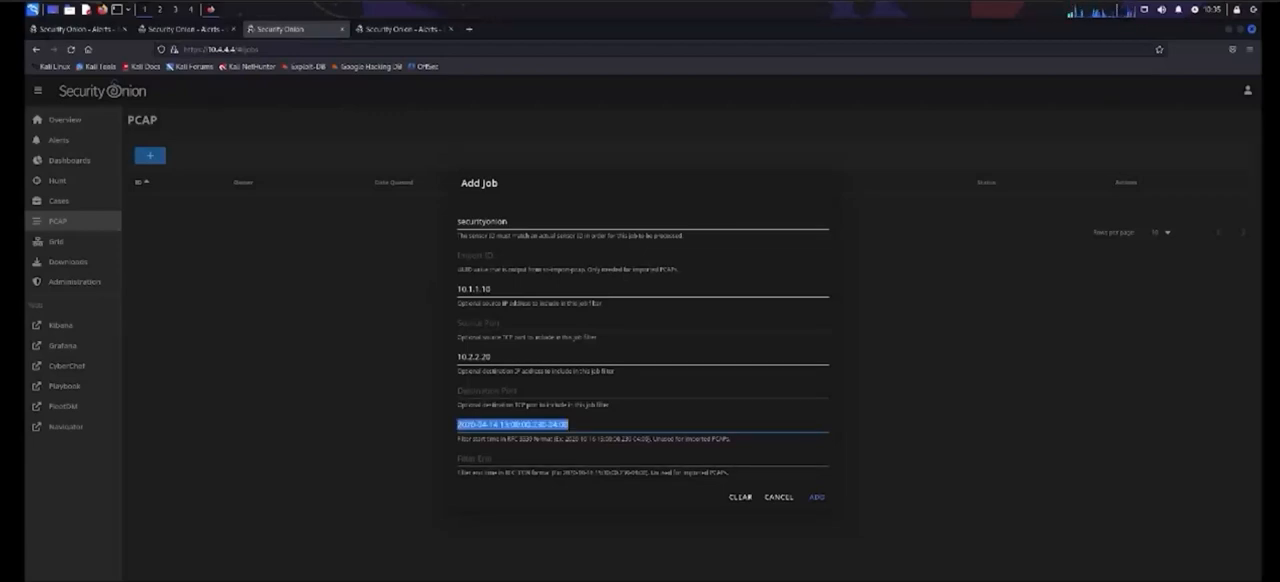
pyautogui.hotkey('ctrl', 'c')
pyautogui.press('Tab')
pyautogui.hotkey('ctrl', 'v')
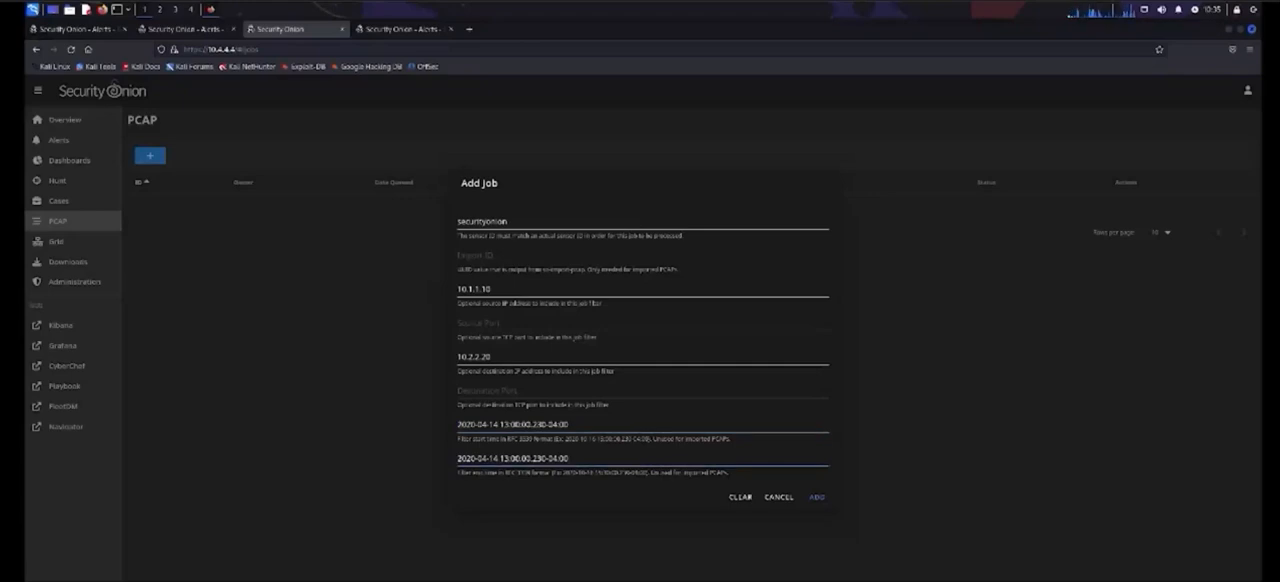
# Step: Change the year to 2024 in both the filter end and filter begin timestamps
pyautogui.press('BackSpace')
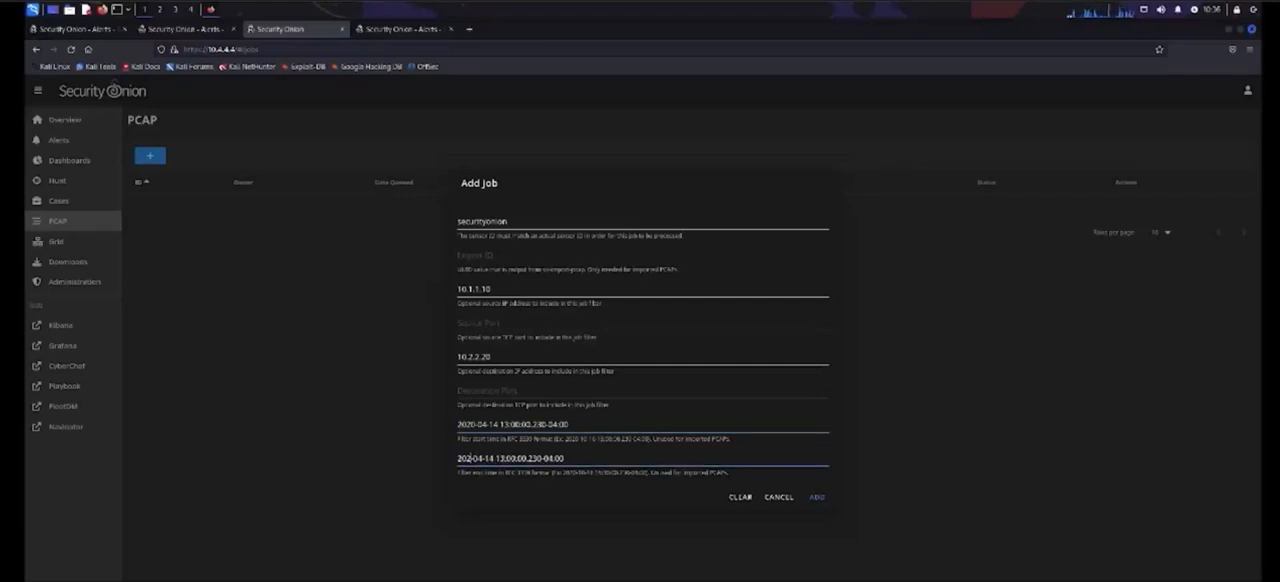
pyautogui.write('4')
pyautogui.hotkey('shift', 'Tab')
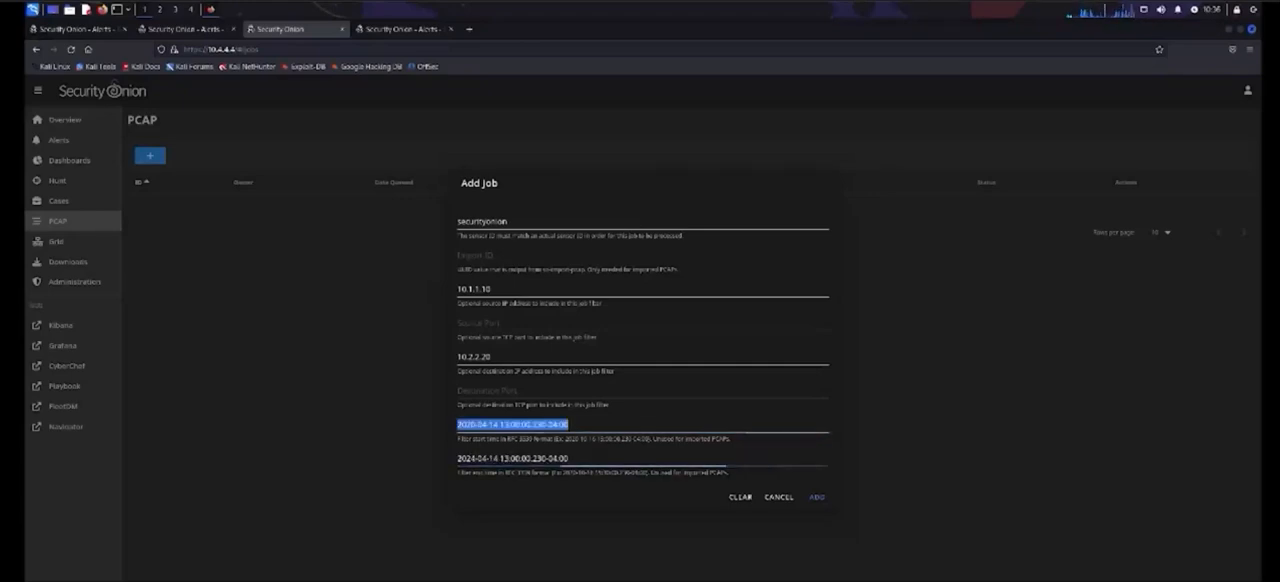
pyautogui.press('Left')
pyautogui.press('Right')
pyautogui.press('Right')
pyautogui.press('Right')
pyautogui.press('Right')
pyautogui.press('BackSpace')
pyautogui.write('4')
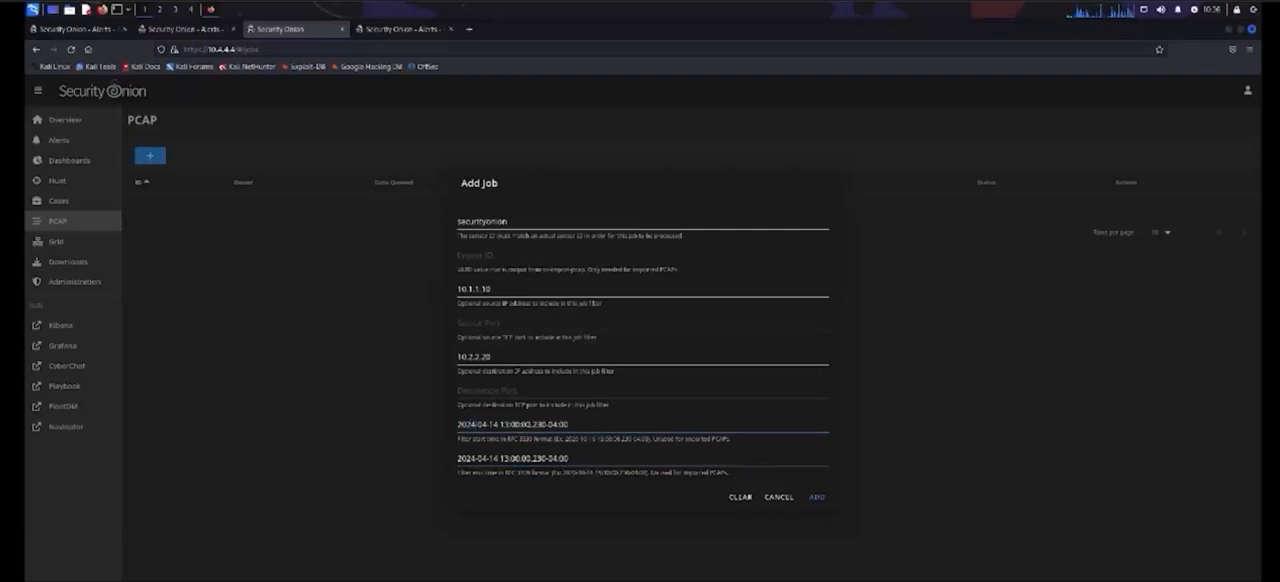
# Step: Change the filter end day to 16 and add the PCAP job
pyautogui.press('Tab')
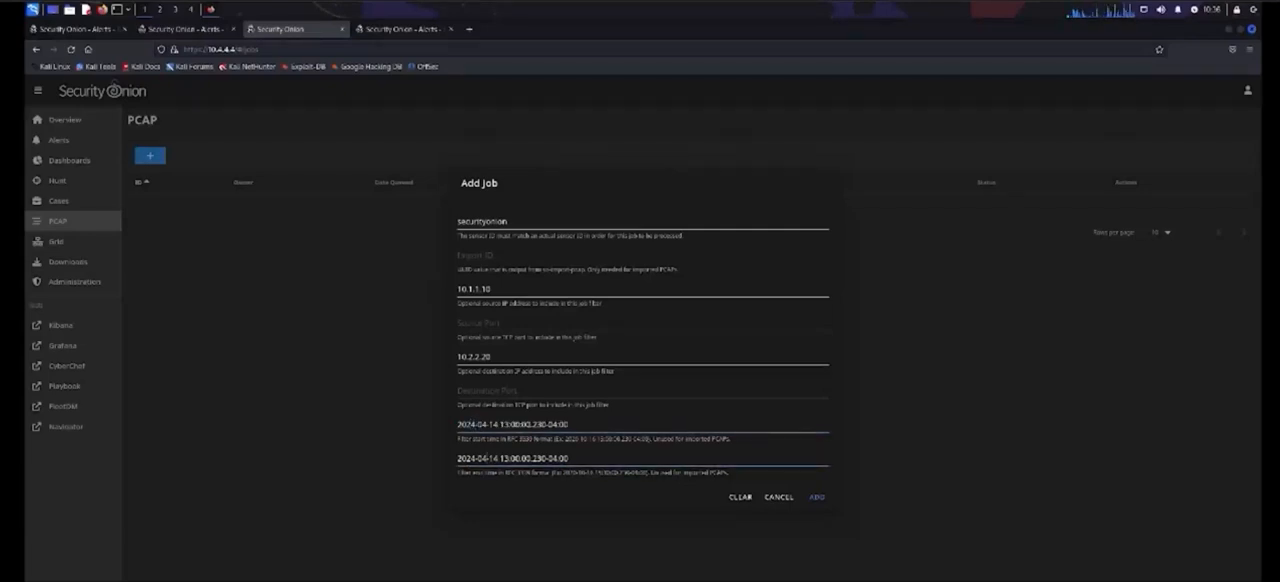
pyautogui.press('BackSpace')
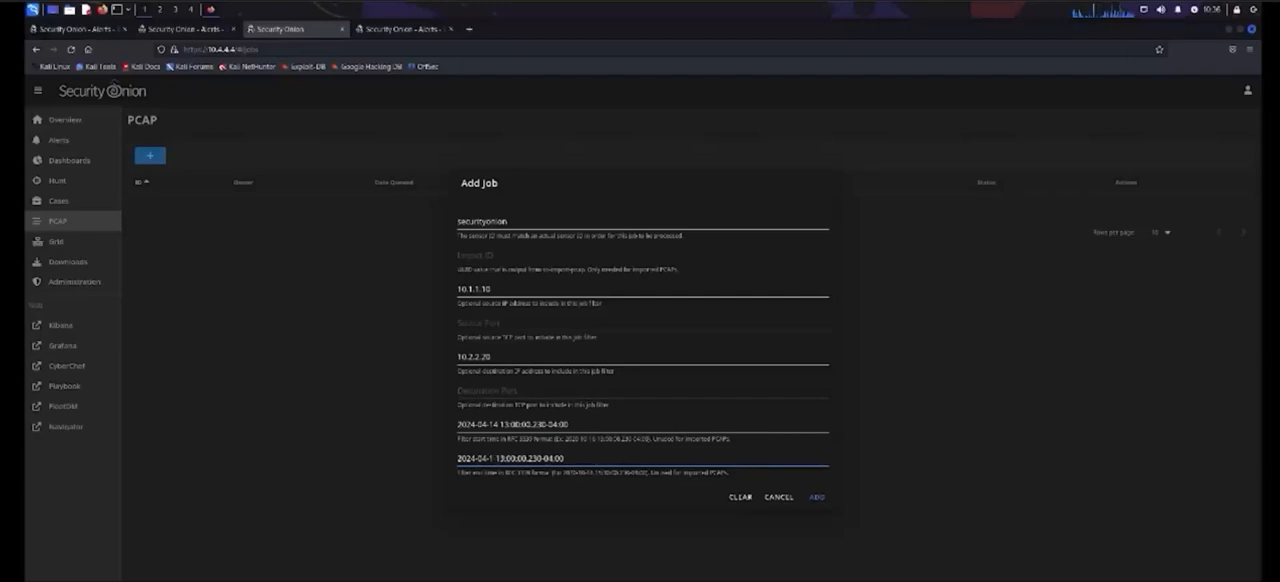
pyautogui.write('6')
pyautogui.click(817, 497)
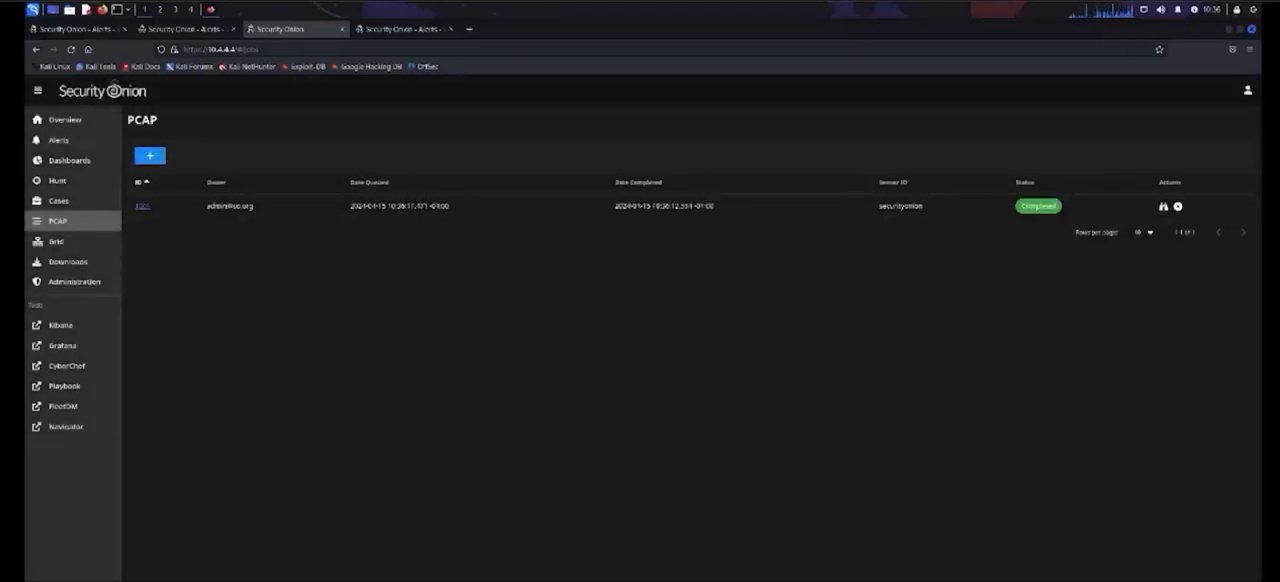
# Step: Download the packet capture from the completed PCAP job and open the downloaded file in Wireshark
pyautogui.click(1163, 206)
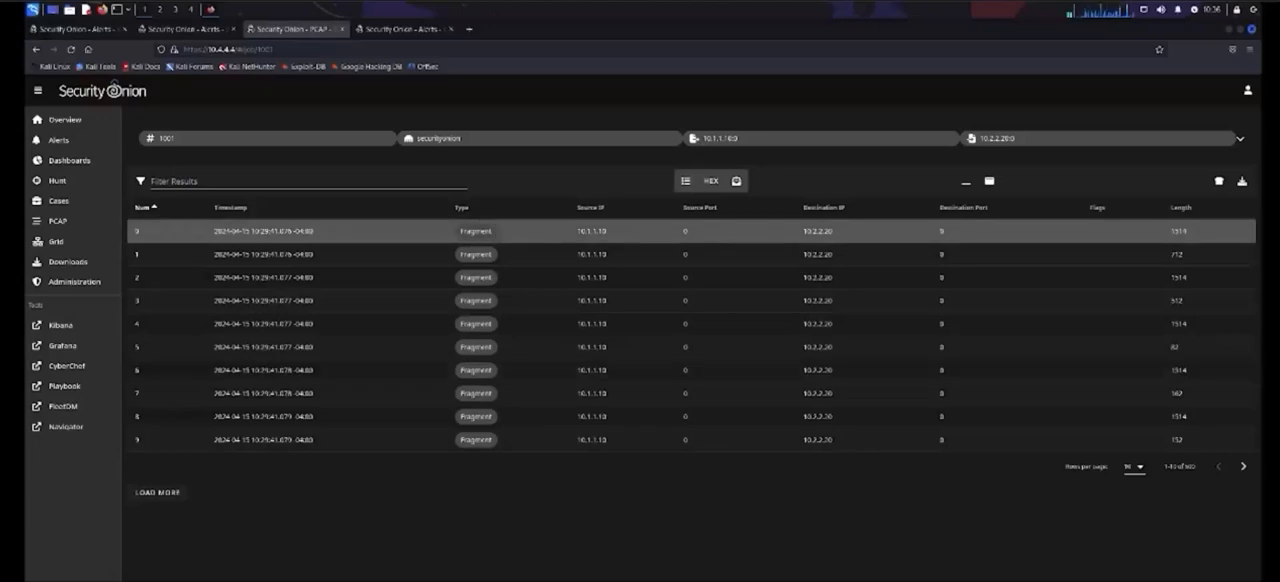
pyautogui.click(1242, 181)
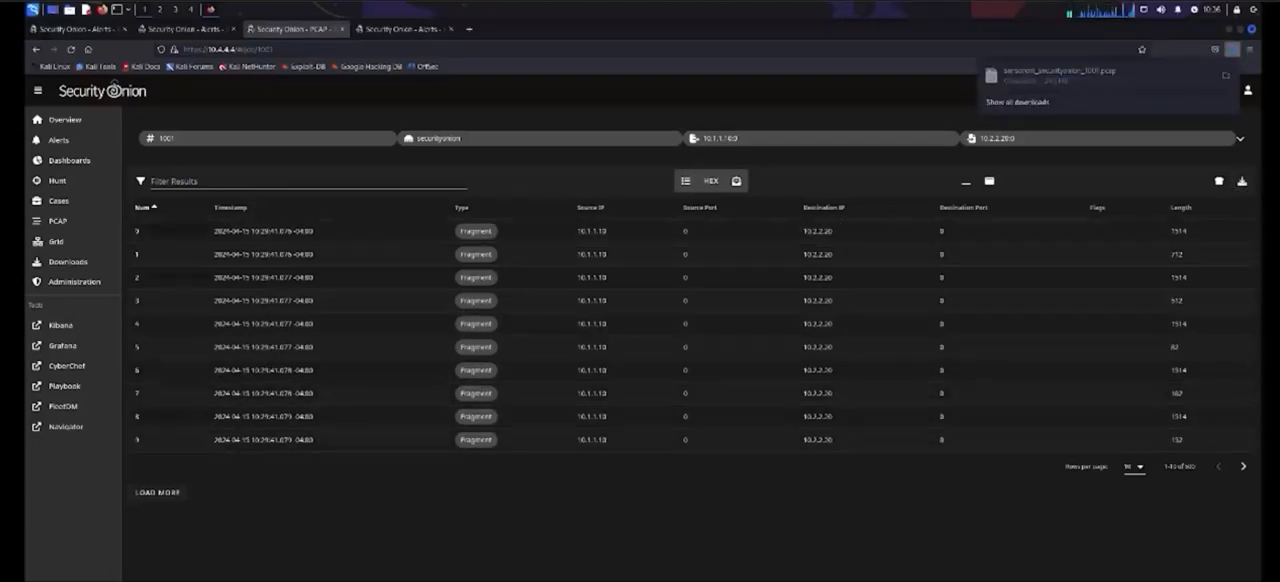
pyautogui.click(1226, 75)
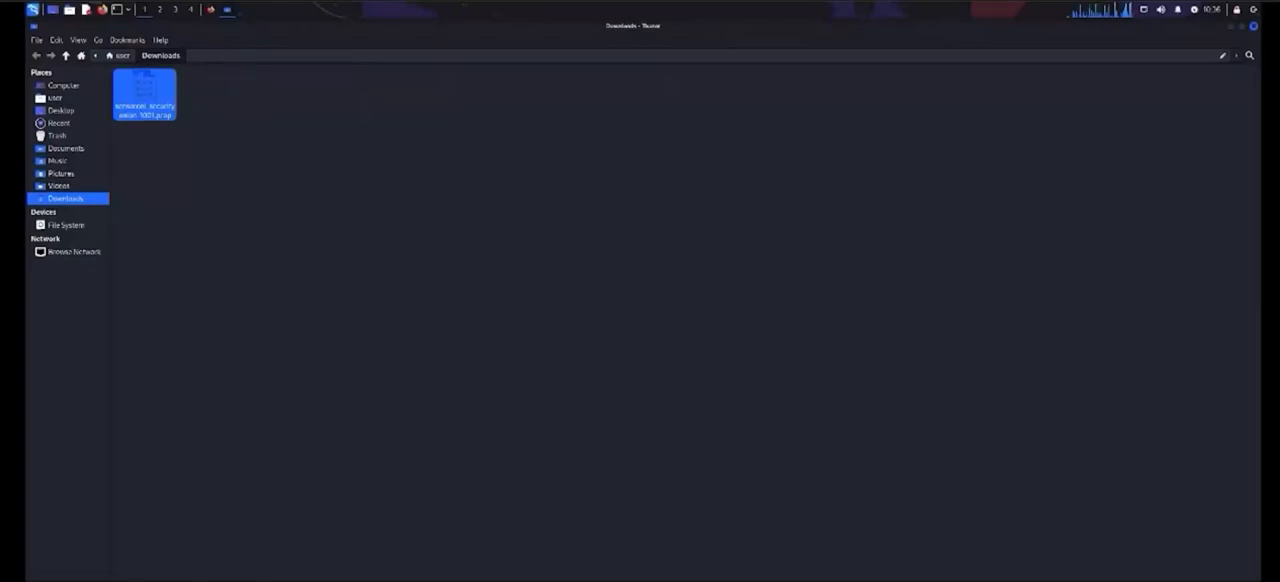
pyautogui.doubleClick(145, 95)
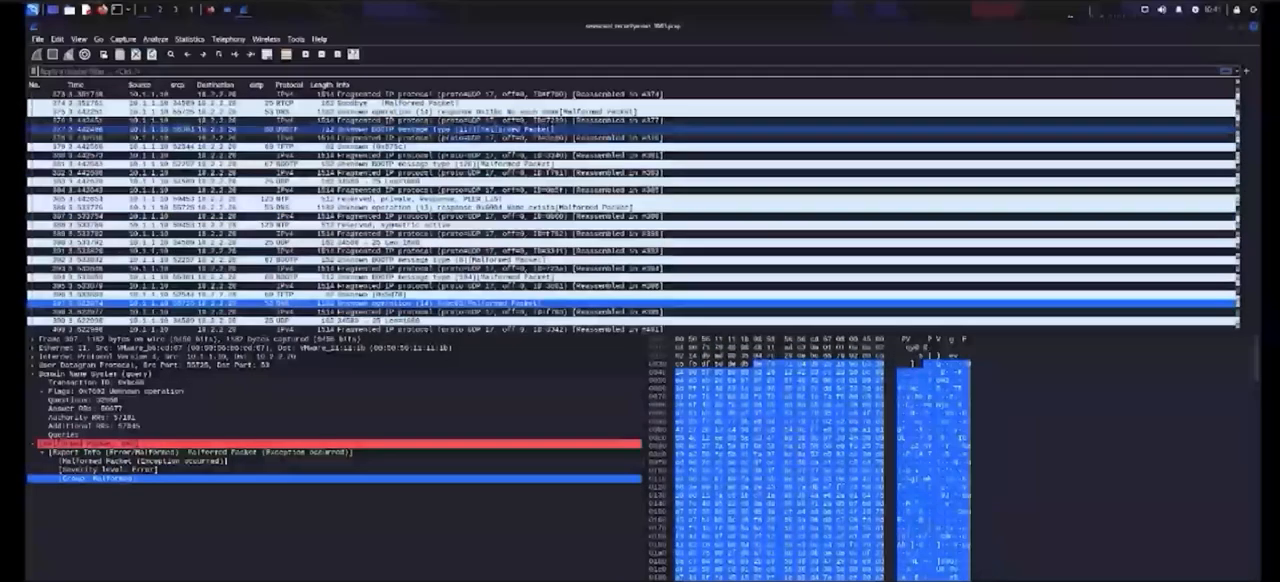
# Step: Follow the UDP stream of packet 374, sent from 10.1.1.10 to 10.2.2.20
pyautogui.click(262, 103)
pyautogui.rightClick(262, 103)
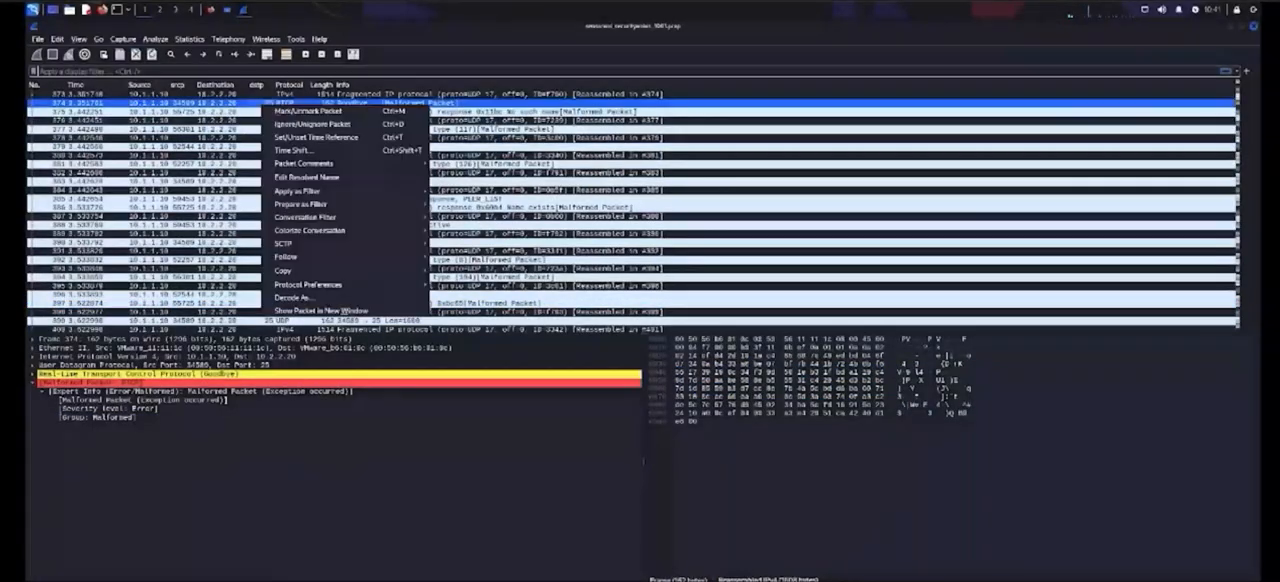
pyautogui.moveTo(300, 257)
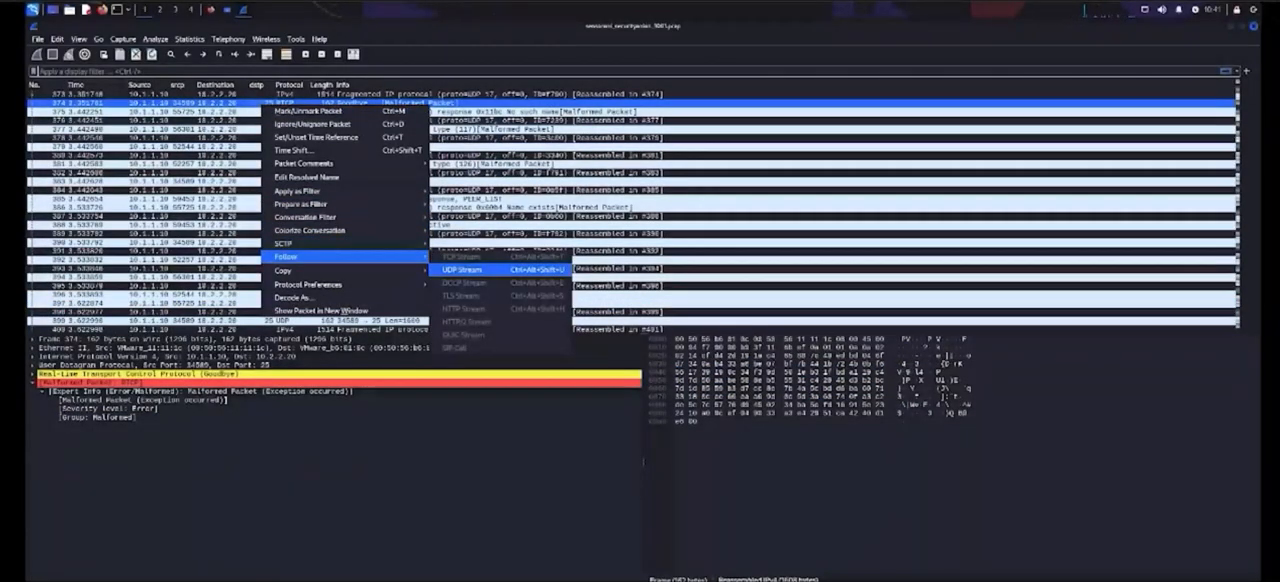
pyautogui.click(480, 270)
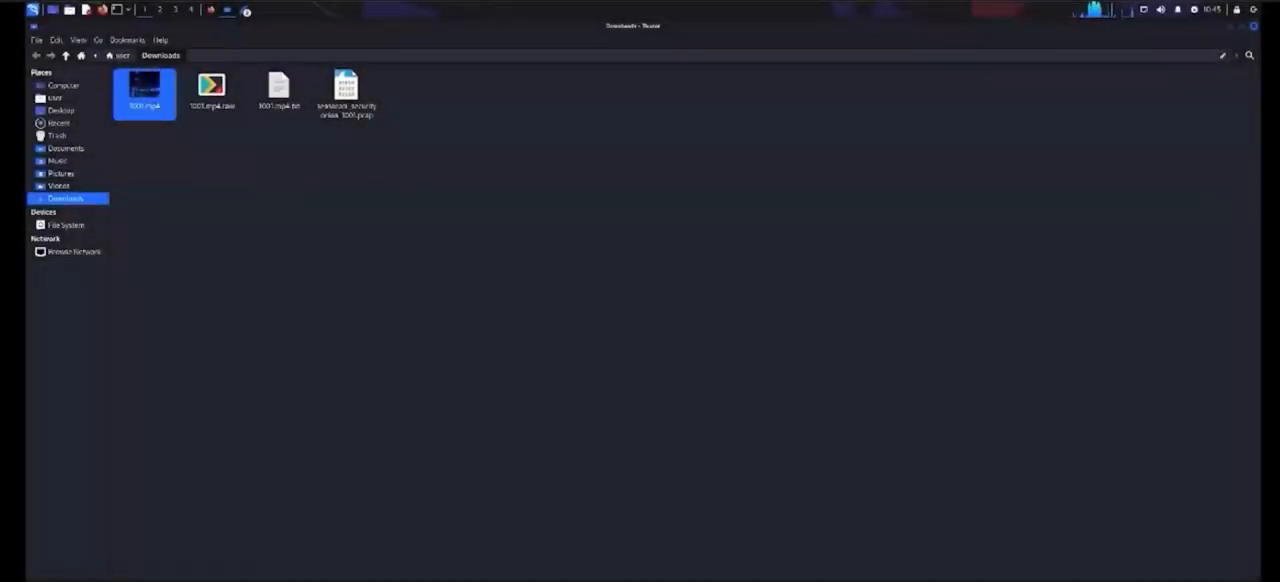
# Step: Play the video 1001.mp4 from the Downloads folder
pyautogui.doubleClick(144, 95)
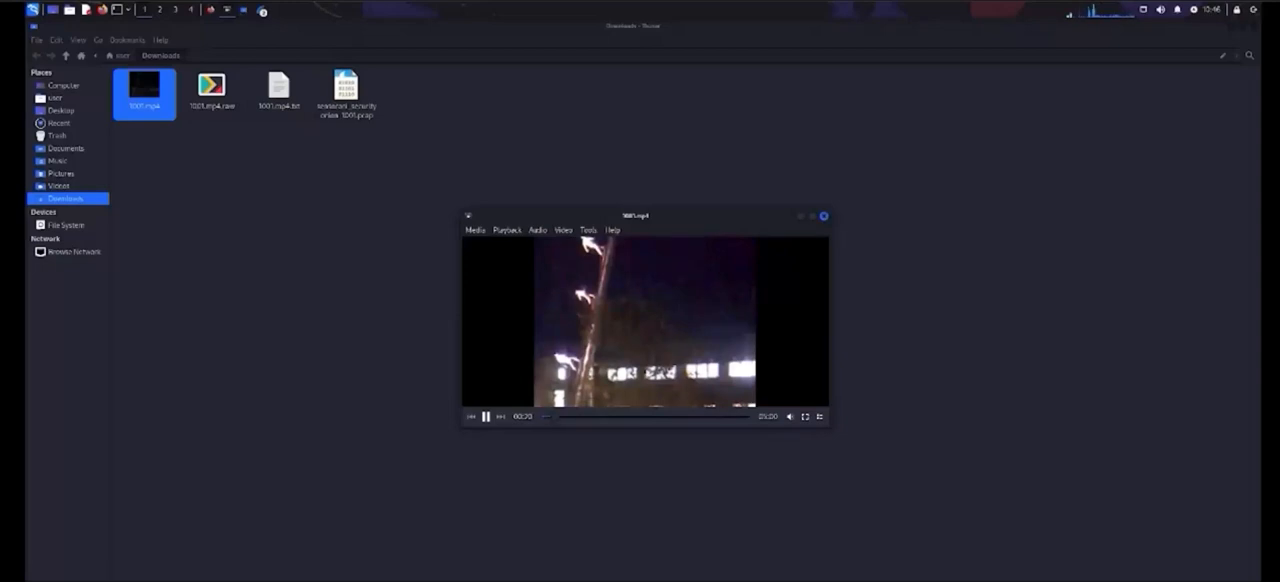
# Step: Shrink the Downloads window and move it and the video player aside to uncover the followed UDP stream
pyautogui.moveTo(660, 216); pyautogui.dragTo(1010, 91)
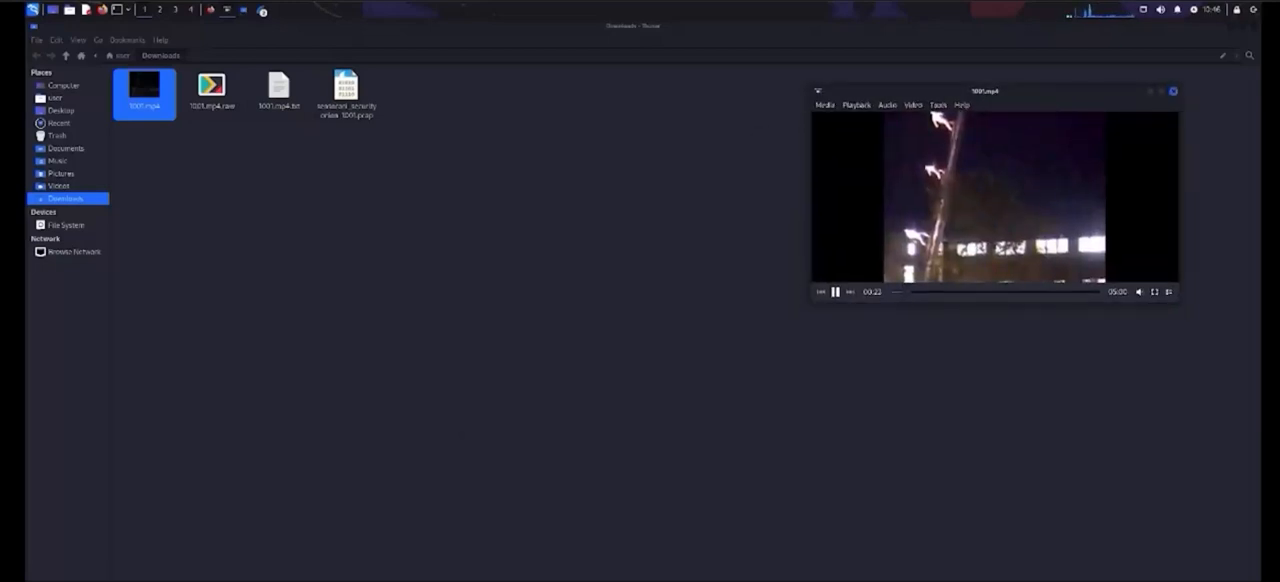
pyautogui.click(660, 270)
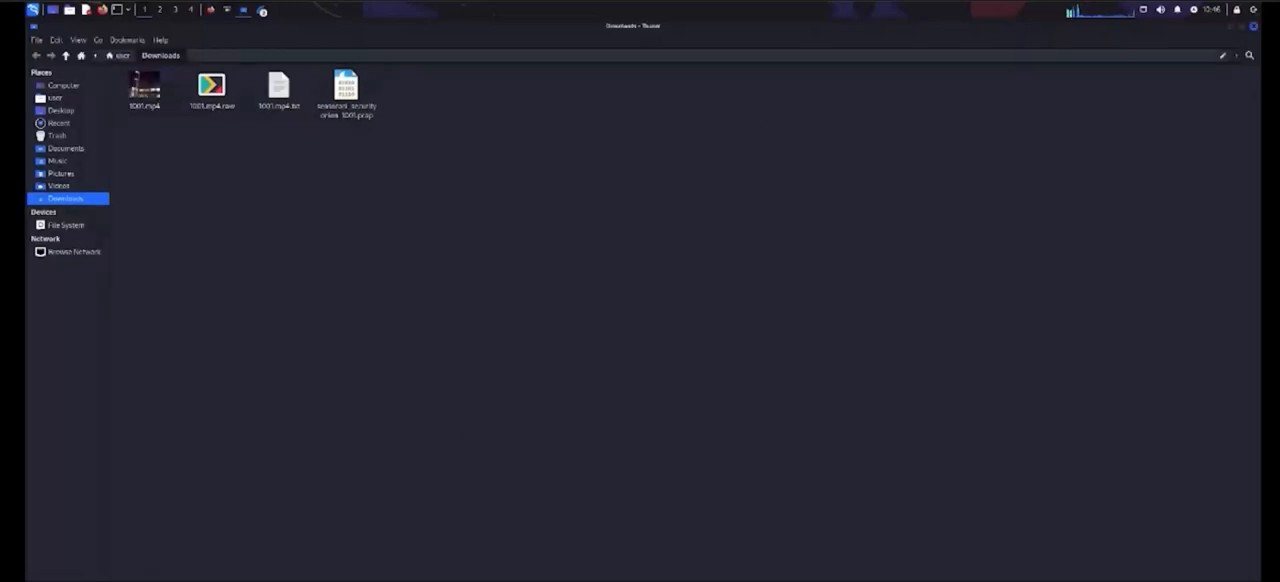
pyautogui.moveTo(655, 26); pyautogui.dragTo(230, 179)
pyautogui.click(500, 270)
pyautogui.moveTo(620, 26); pyautogui.dragTo(492, 26)
pyautogui.click(84, 190)
pyautogui.moveTo(90, 180); pyautogui.dragTo(48, 183)
pyautogui.moveTo(1010, 91); pyautogui.dragTo(1089, 44)
# Step: Switch the followed UDP stream to stream 1 and close the player showing 1001.mp4
pyautogui.click(902, 553)
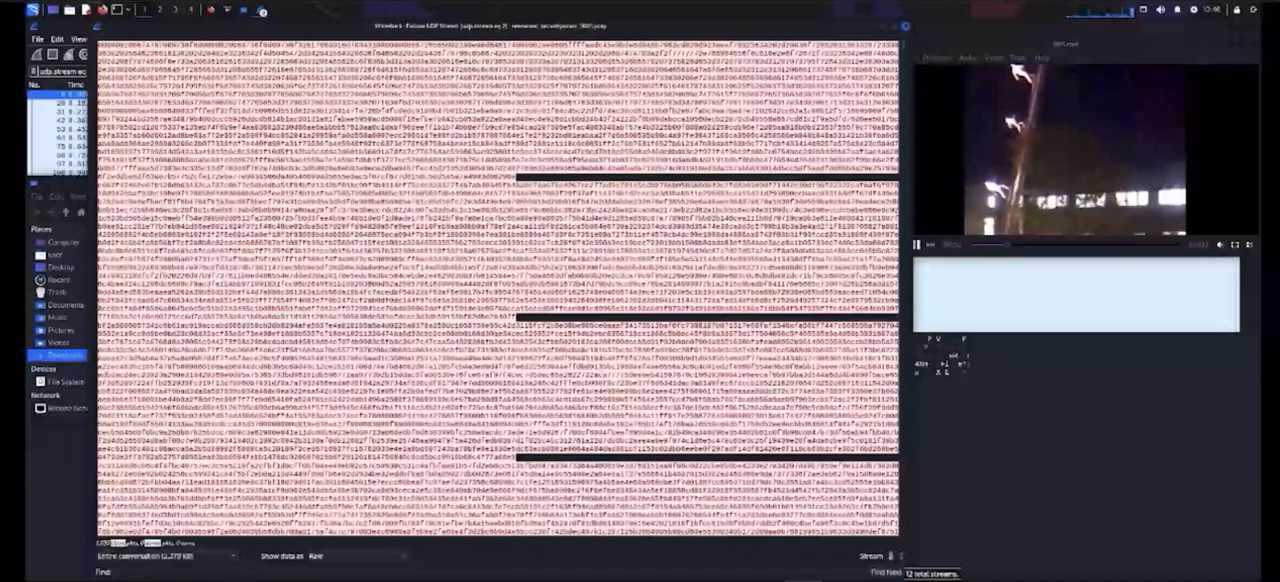
pyautogui.click(902, 553)
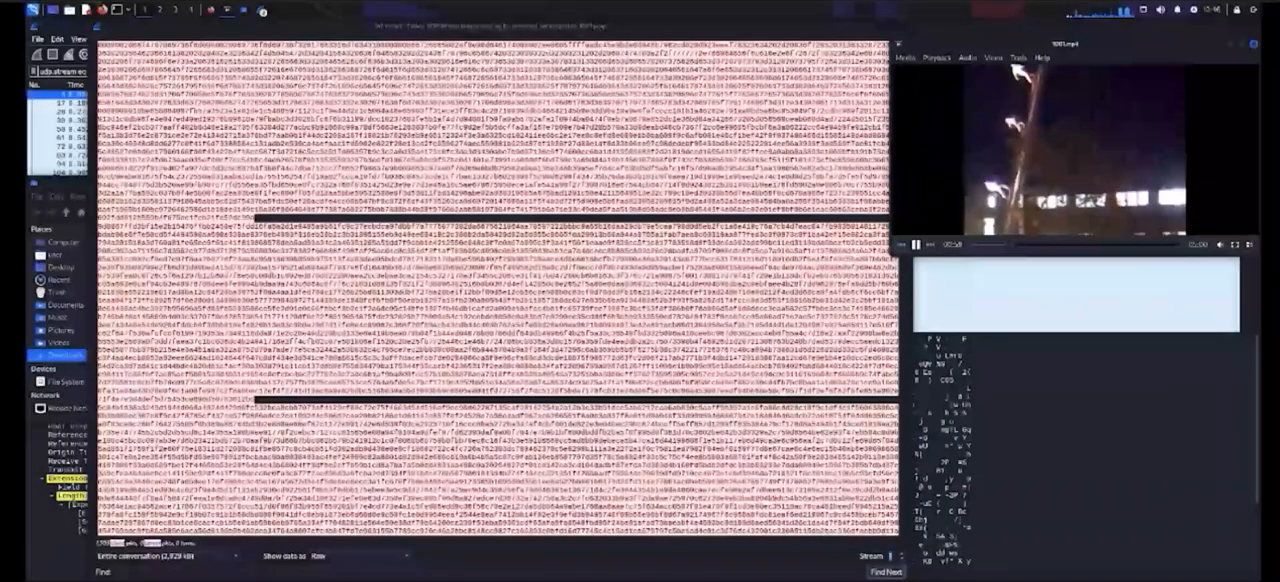
pyautogui.click(1252, 44)
# Step: Delete 1001.mp4.raw and 1001.mp4.txt from the Downloads folder
pyautogui.click(60, 182)
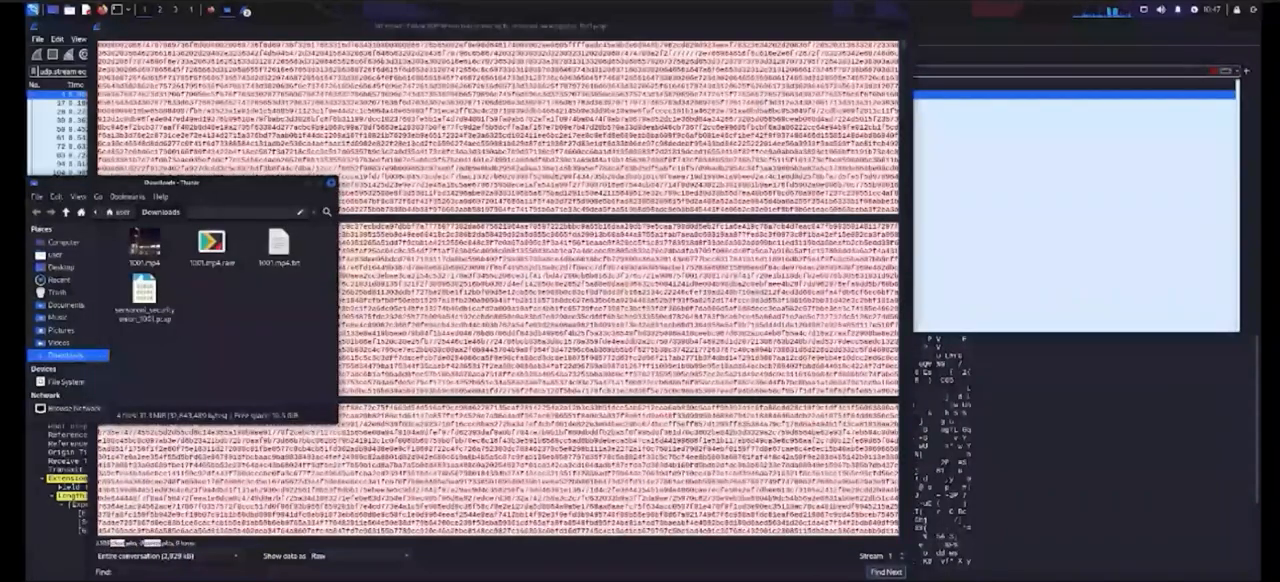
pyautogui.click(144, 245)
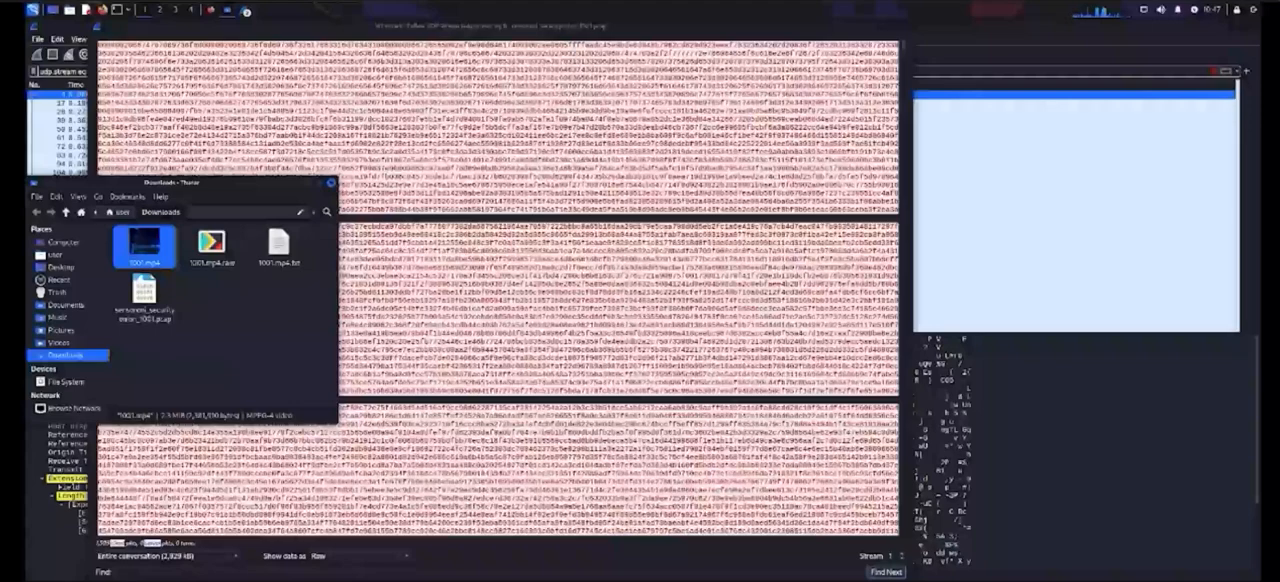
pyautogui.click(211, 244)
pyautogui.keyDown('ctrl'); pyautogui.click(279, 244); pyautogui.keyUp('ctrl')
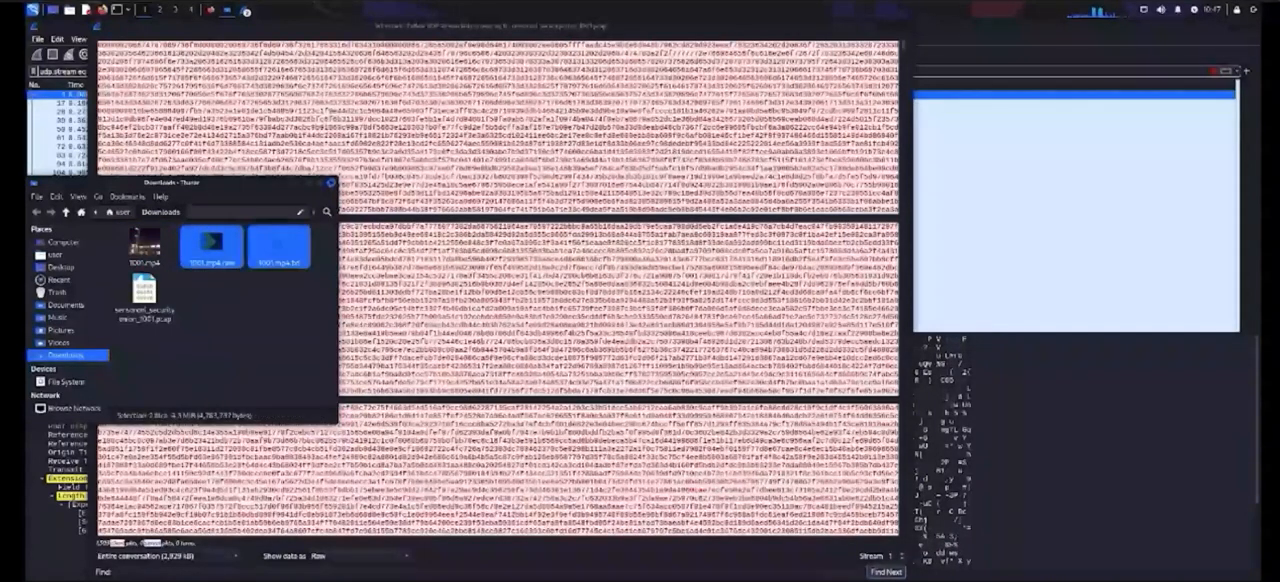
pyautogui.press('Delete')
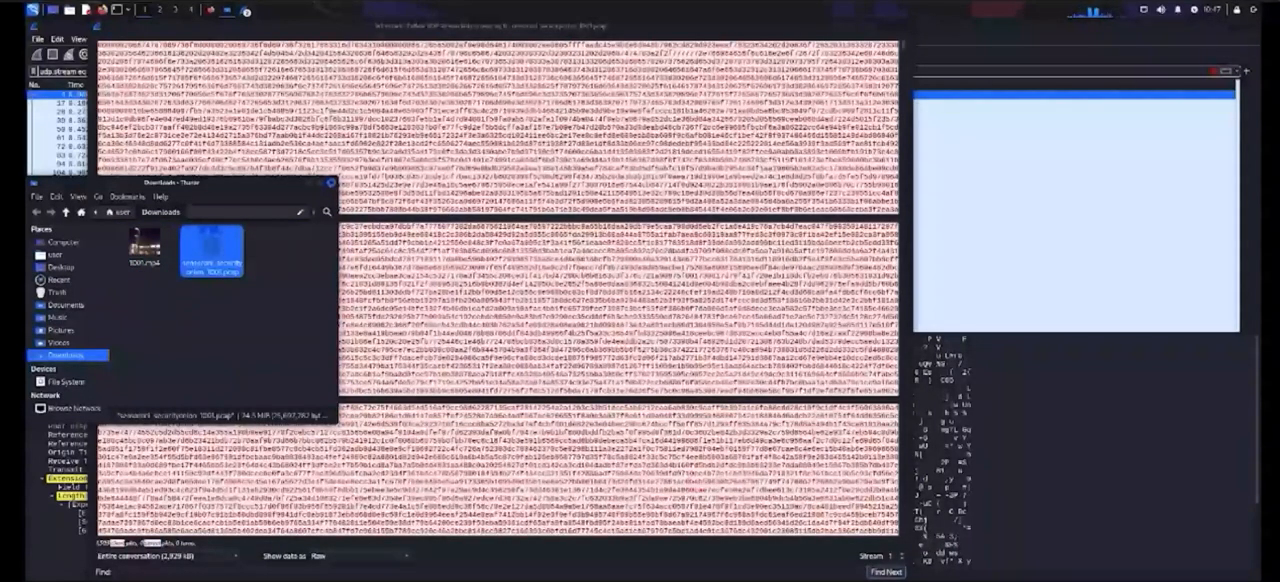
# Step: Rename the video 1001.mp4 in the Downloads folder to 3.mp4
pyautogui.click(145, 246)
pyautogui.press('F2')
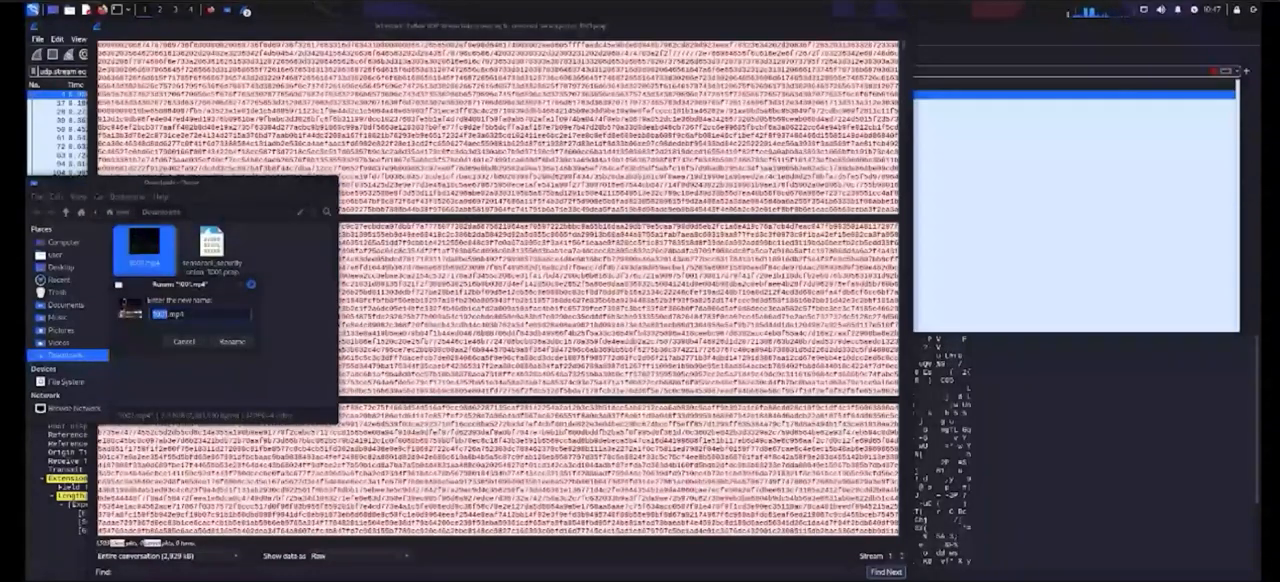
pyautogui.press('BackSpace')
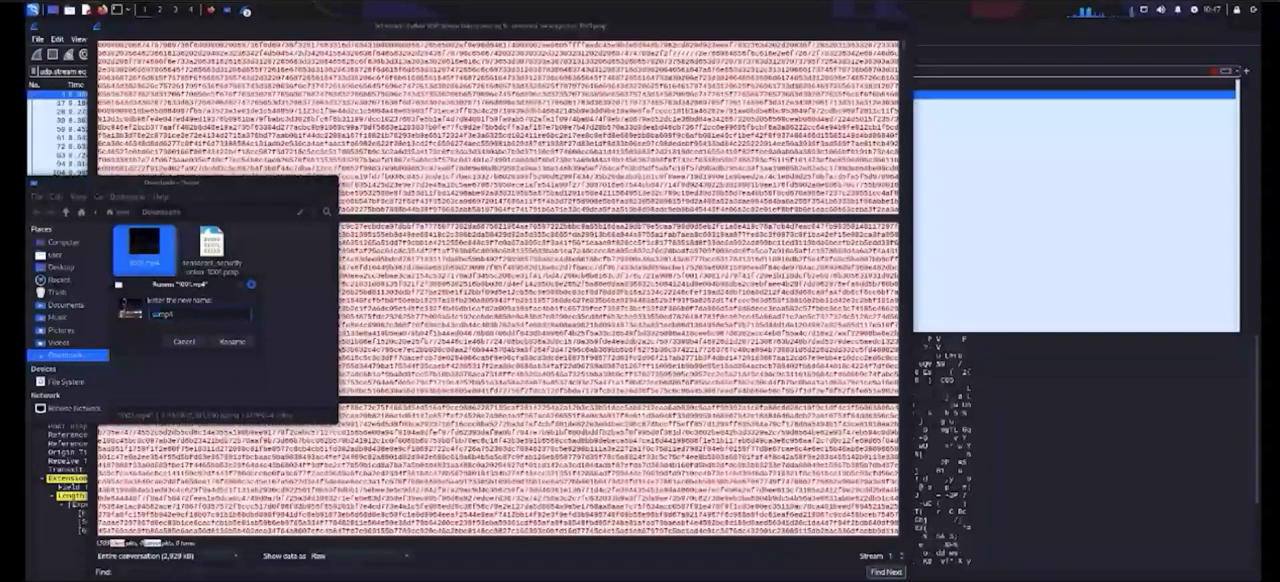
pyautogui.write('1')
pyautogui.press('Return')
pyautogui.click(240, 335)
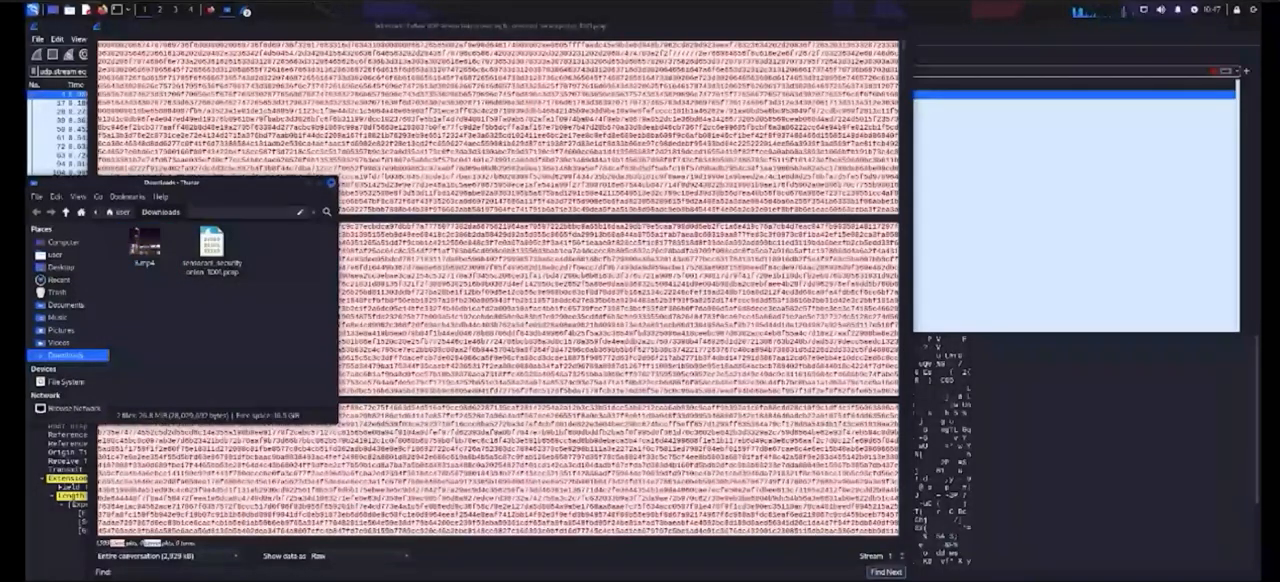
# Step: Save the raw content of UDP stream 1 as 1.mp4 in the Downloads folder
pyautogui.click(635, 205)
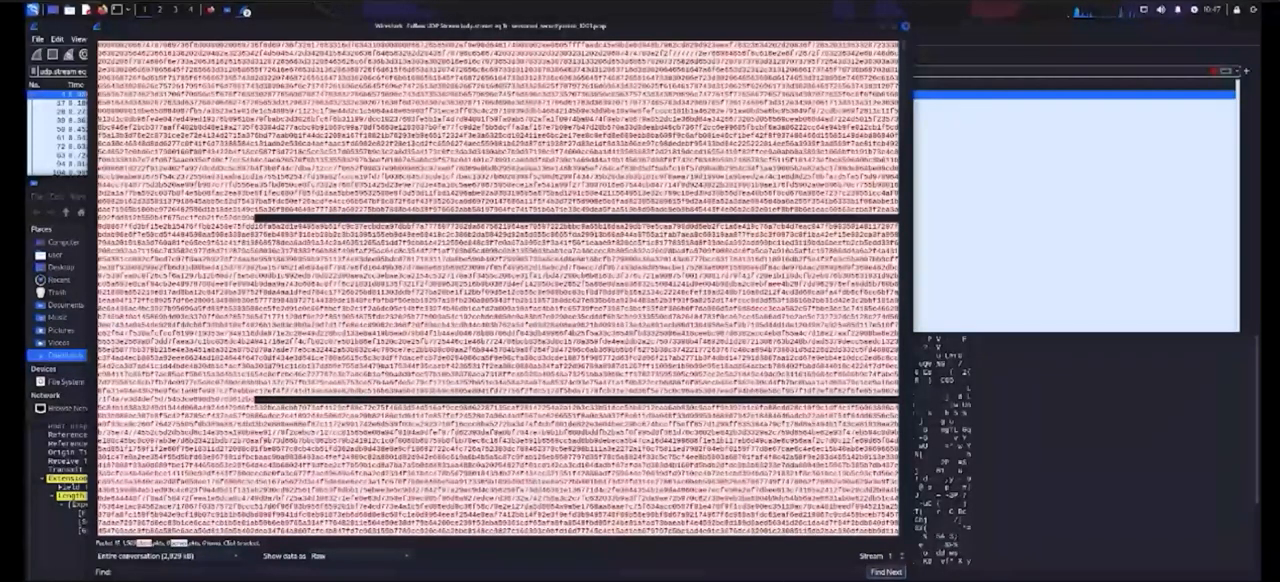
pyautogui.click(797, 580)
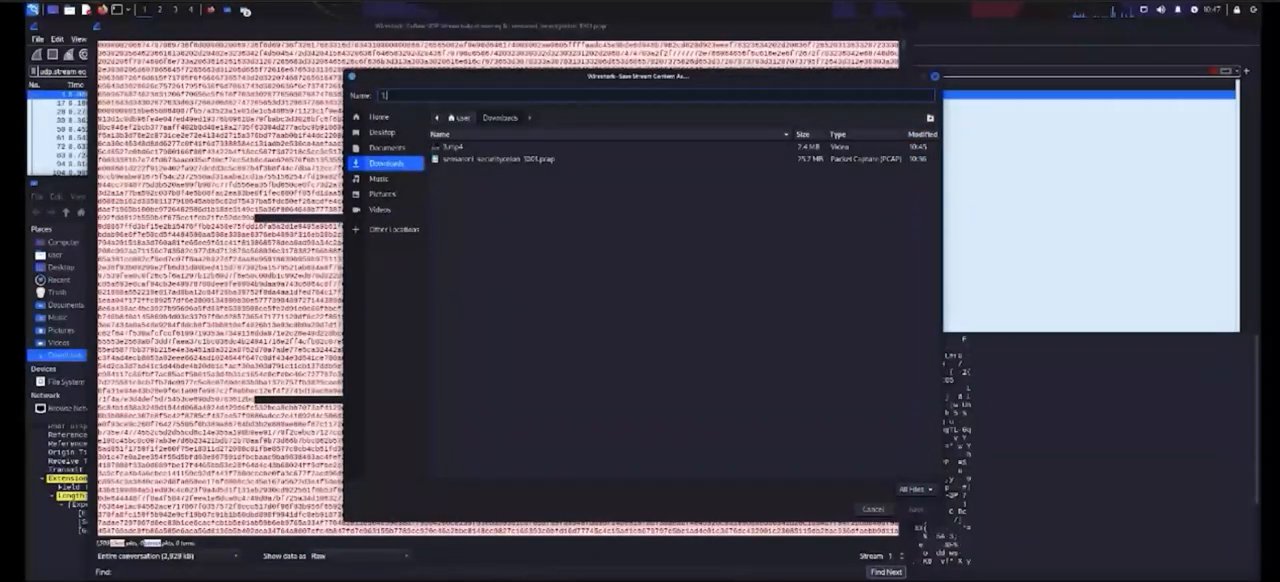
pyautogui.write('1.mp3')
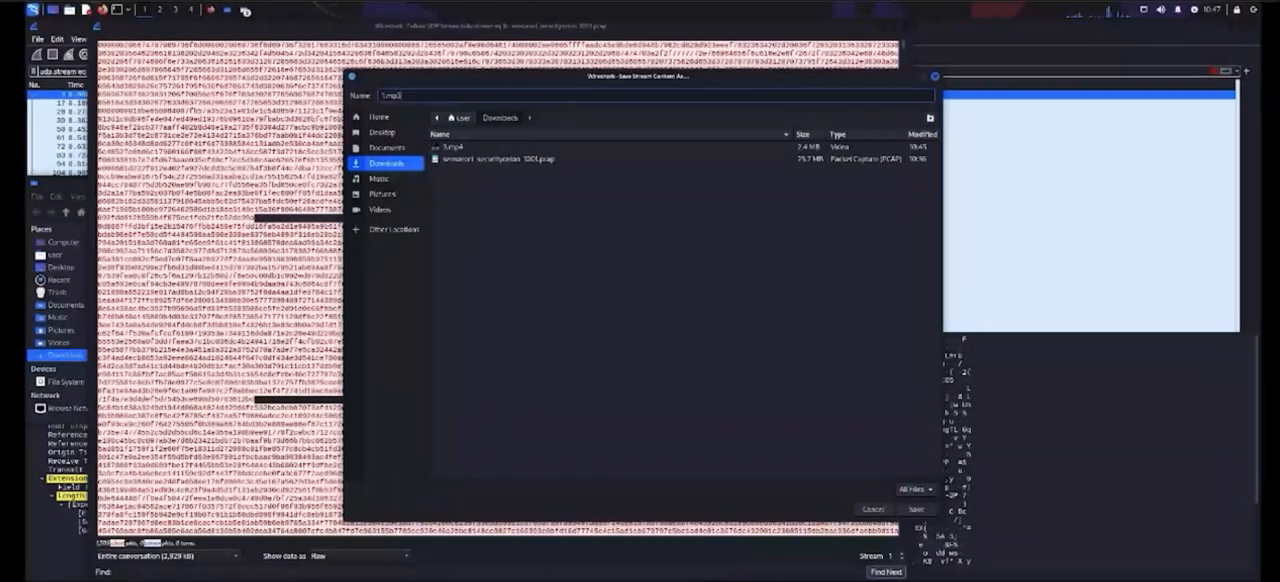
pyautogui.press('BackSpace')
pyautogui.write('4')
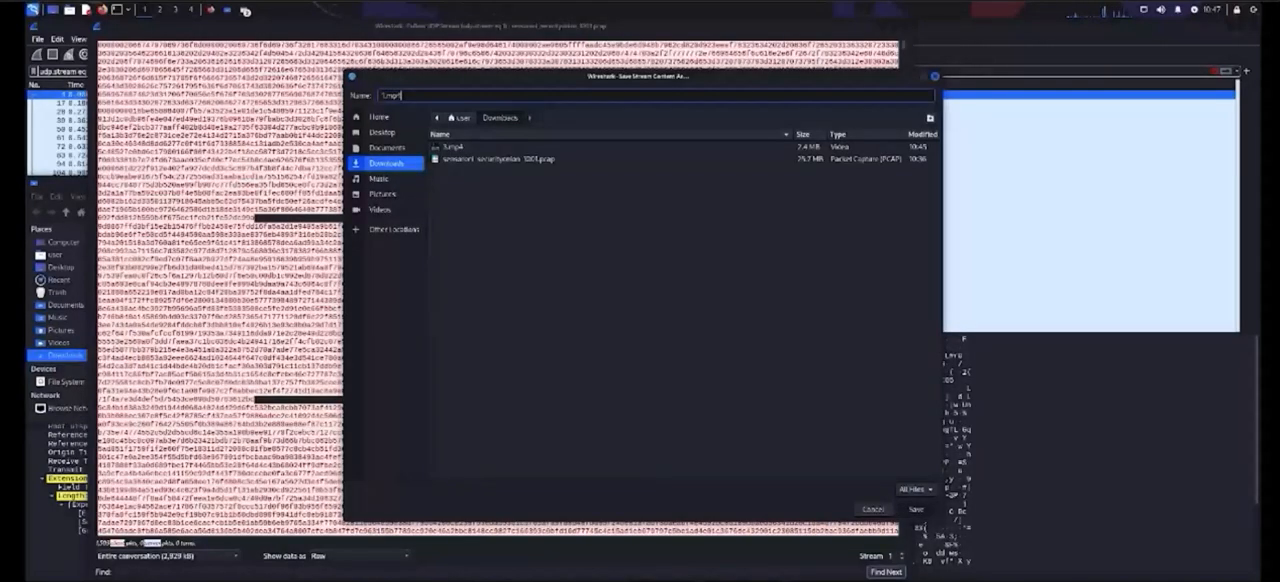
pyautogui.press('Return')
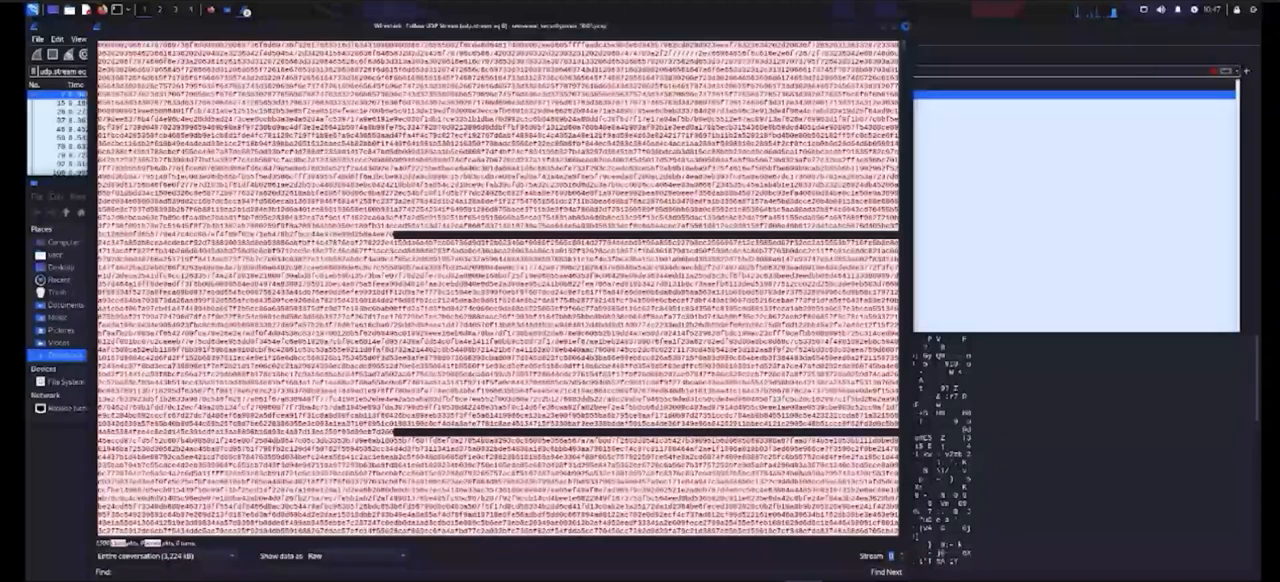
# Step: View UDP streams 0 and 1 as a hex dump and close the stream window
pyautogui.click(355, 556)
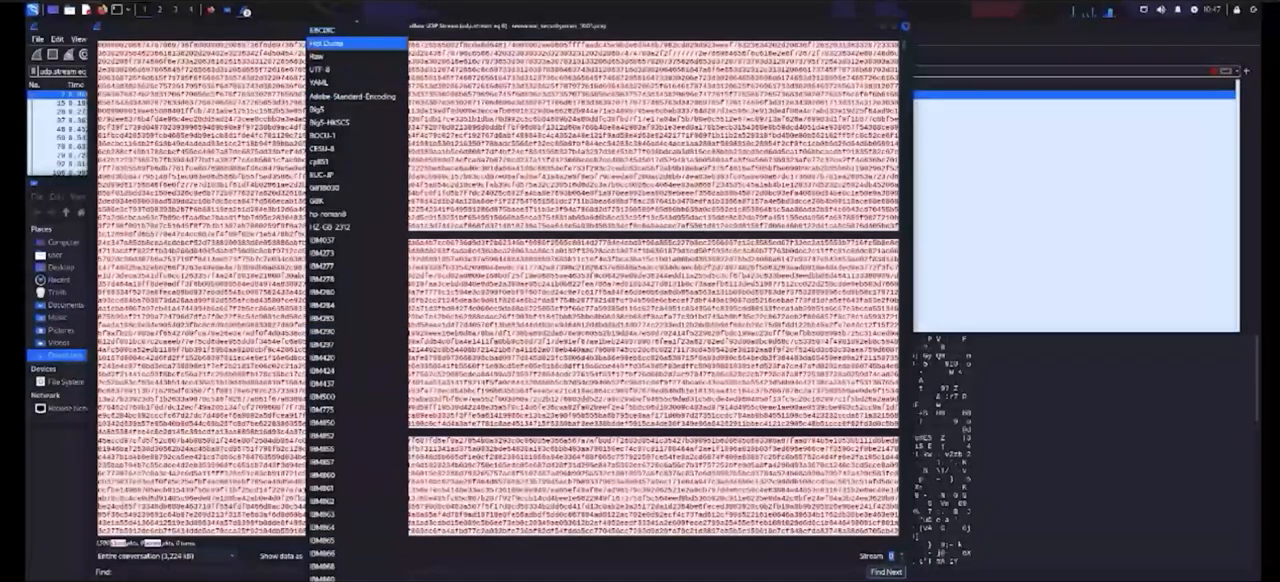
pyautogui.click(335, 43)
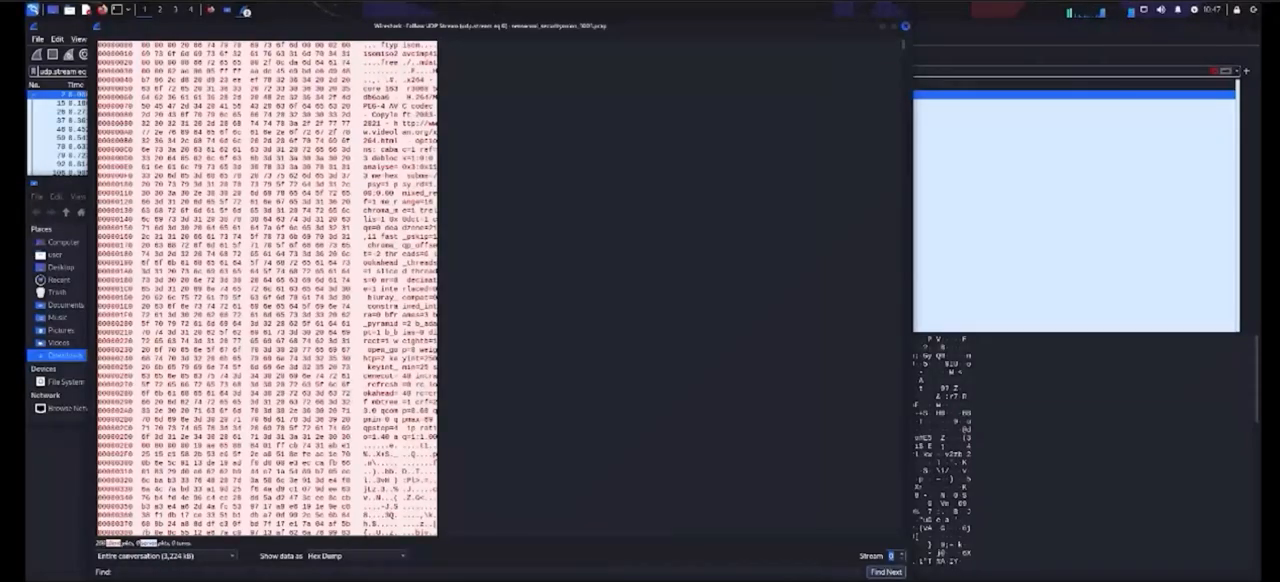
pyautogui.click(901, 553)
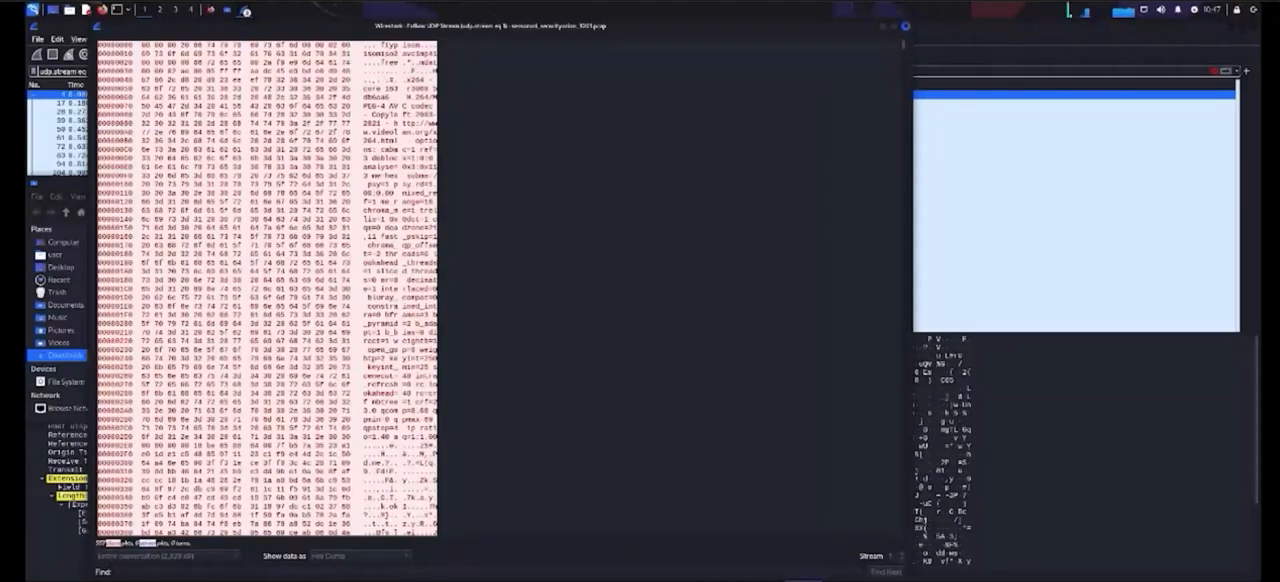
pyautogui.press('Escape')
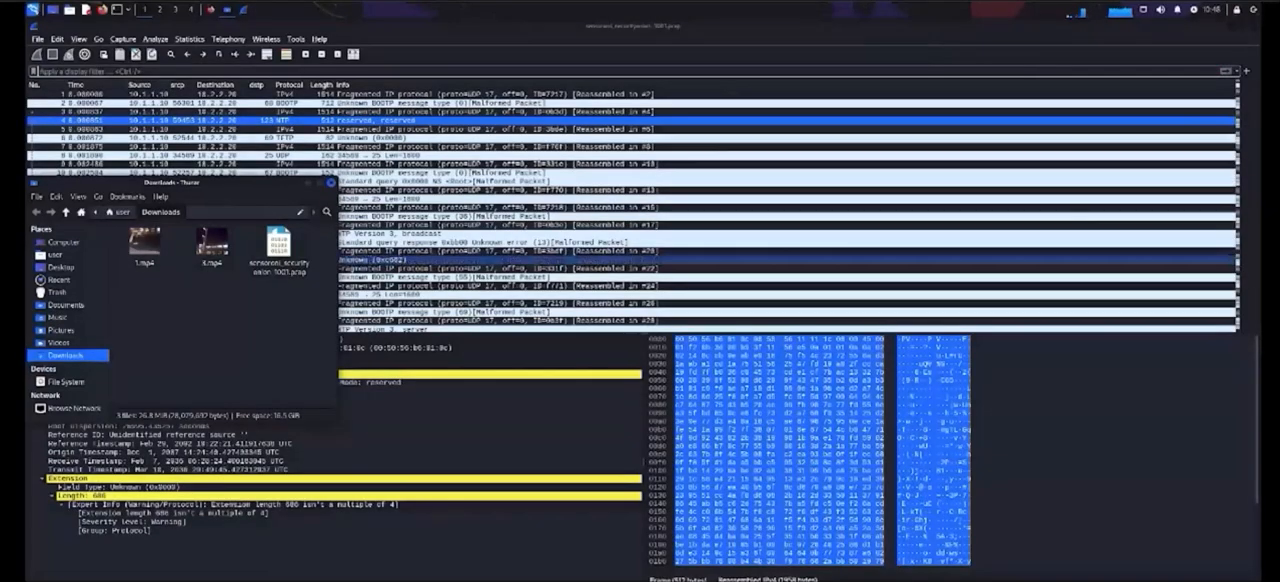
# Step: Follow the UDP stream of packet 2, the first BOOTP packet from 10.1.1.10
pyautogui.click(610, 121)
pyautogui.click(610, 95)
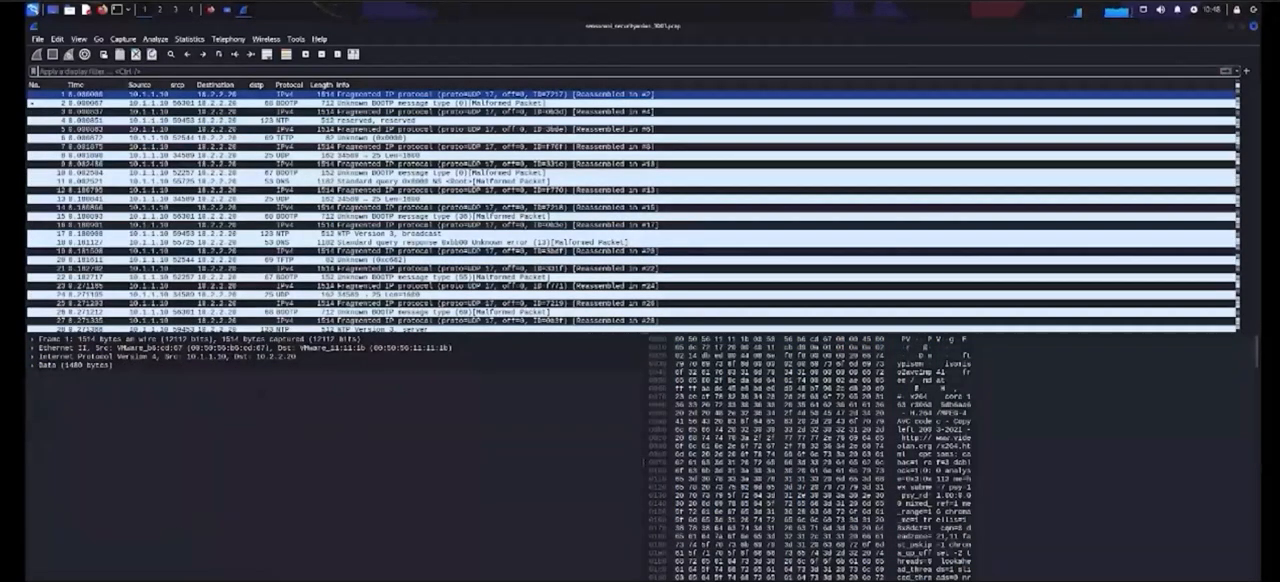
pyautogui.rightClick(340, 103)
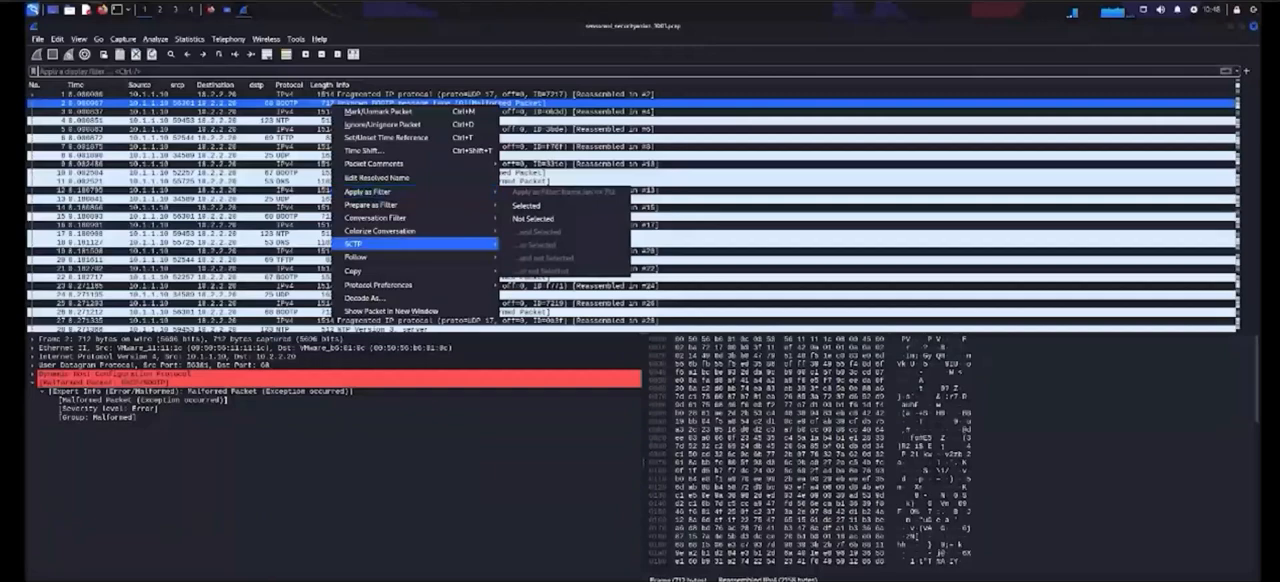
pyautogui.moveTo(380, 257)
pyautogui.click(545, 270)
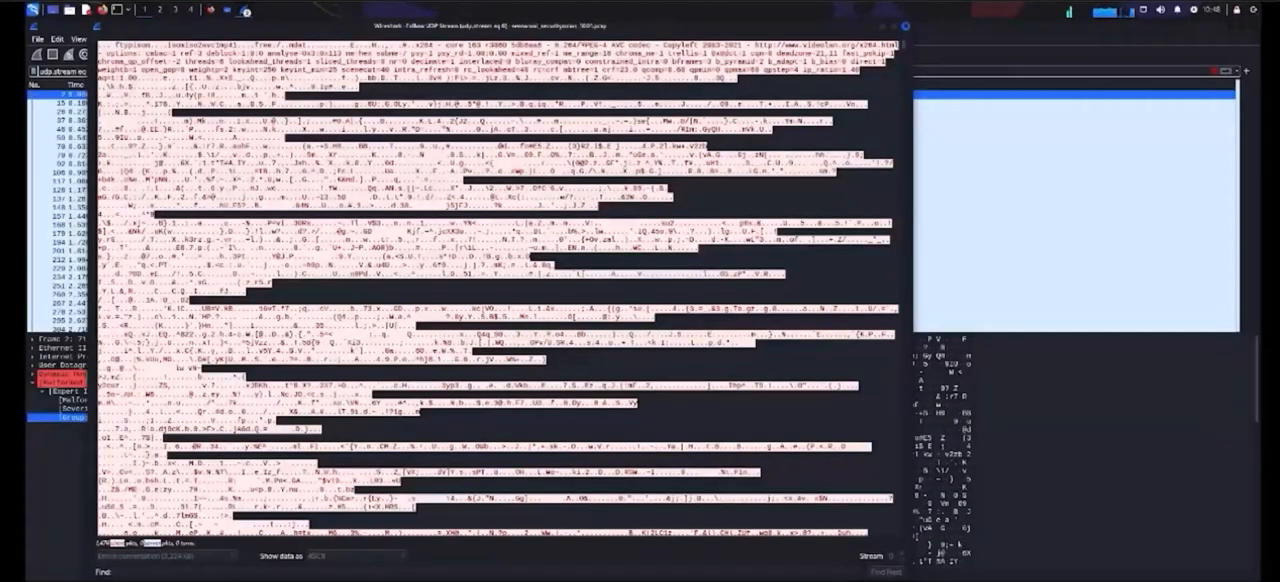
# Step: Show UDP stream 0 as raw data and save it as 0.mp4 in the Downloads folder
pyautogui.click(340, 555)
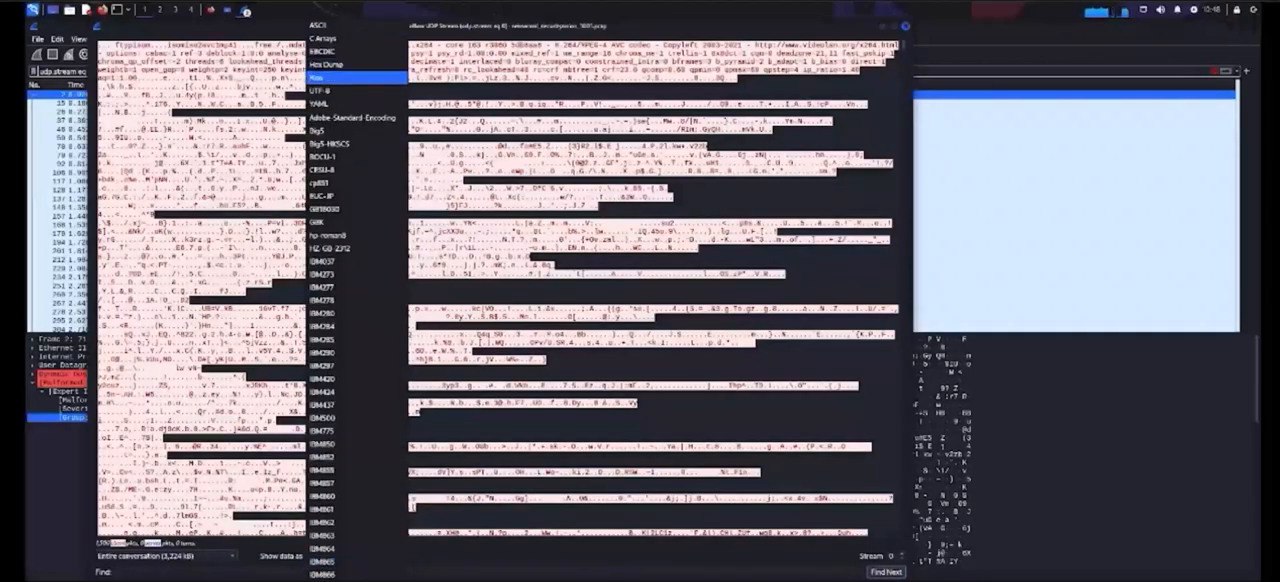
pyautogui.click(340, 77)
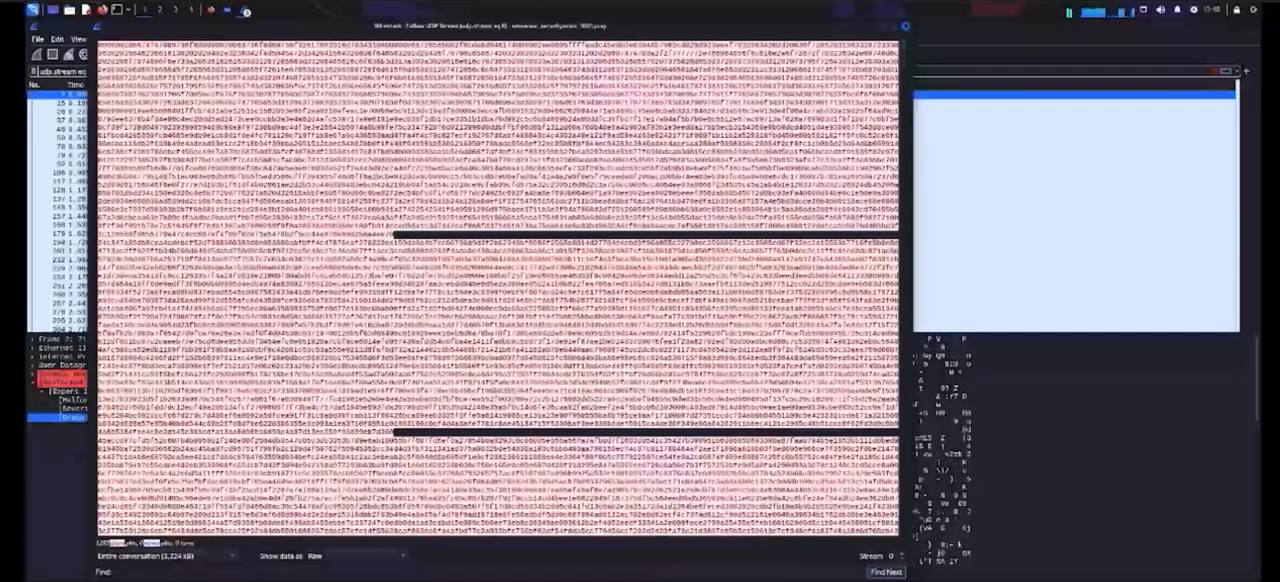
pyautogui.click(800, 580)
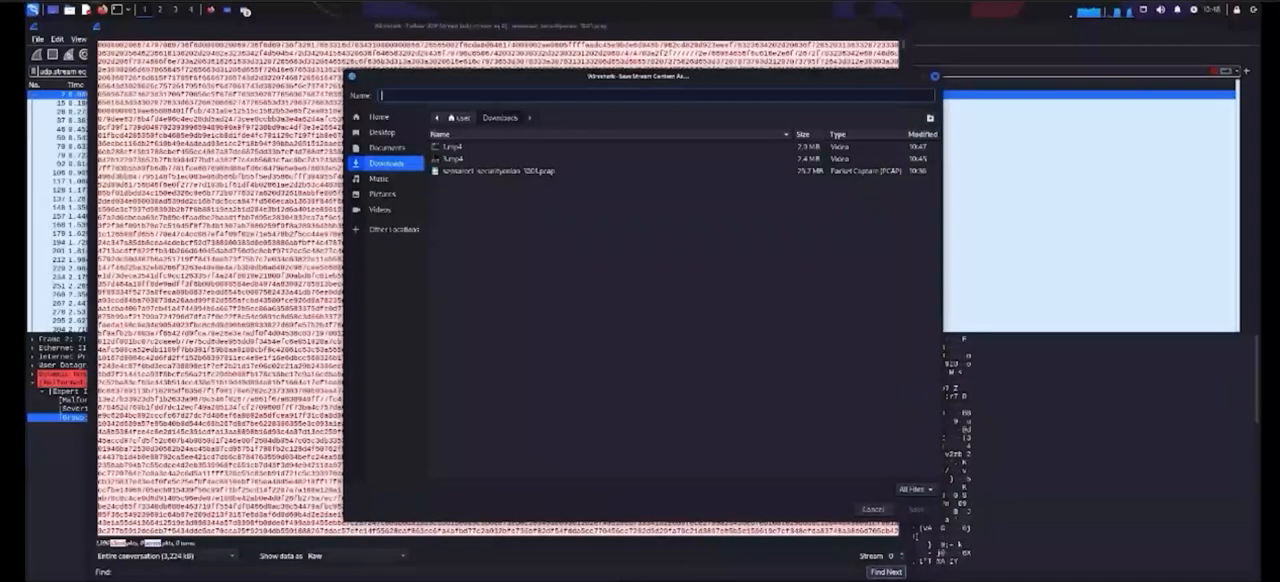
pyautogui.write('2.mp4')
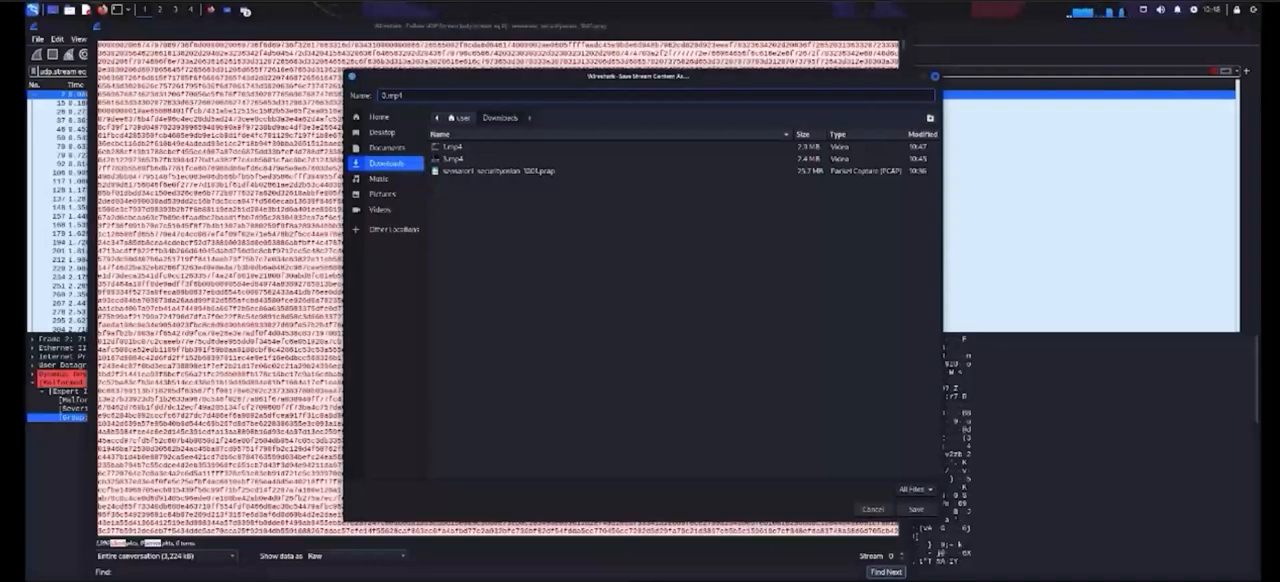
pyautogui.click(914, 509)
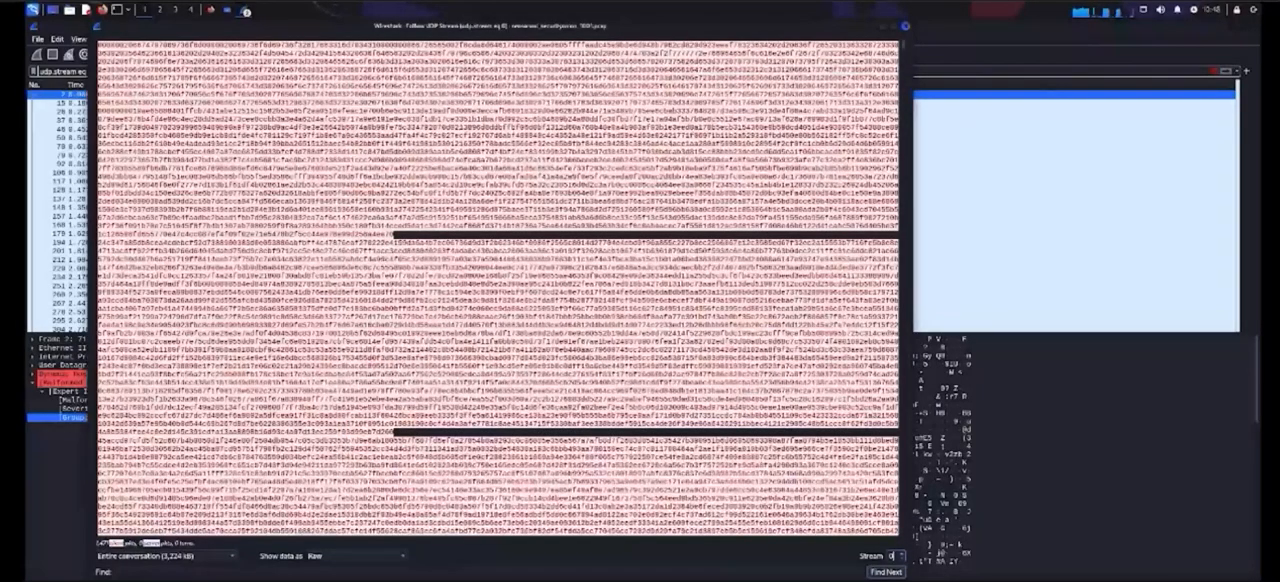
pyautogui.click(902, 553)
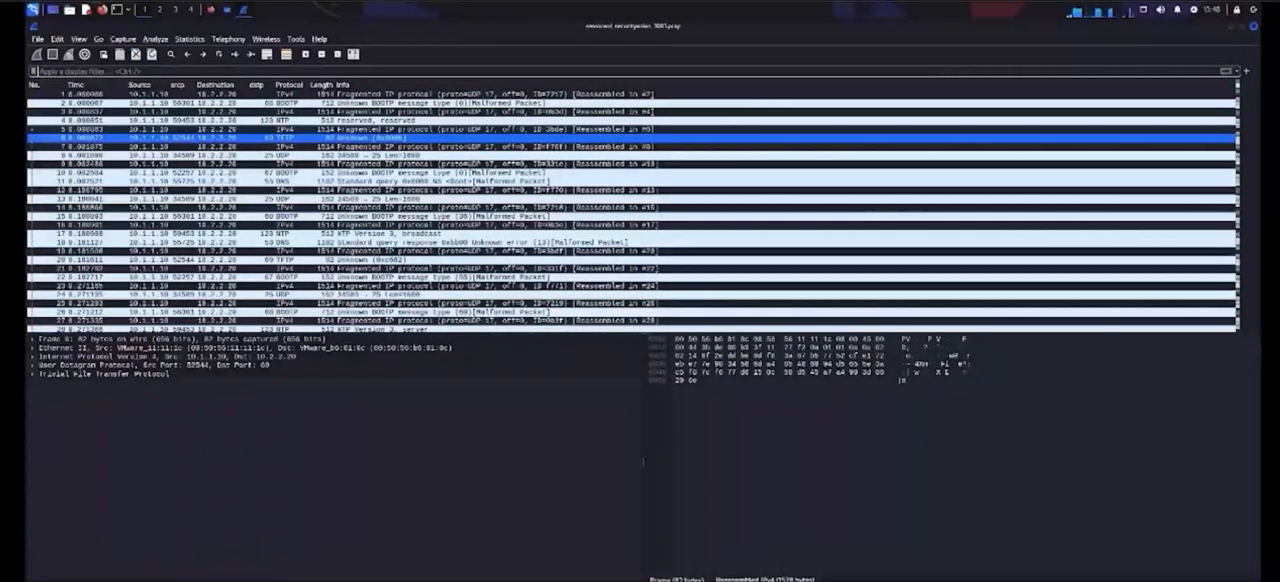
pyautogui.rightClick(355, 139)
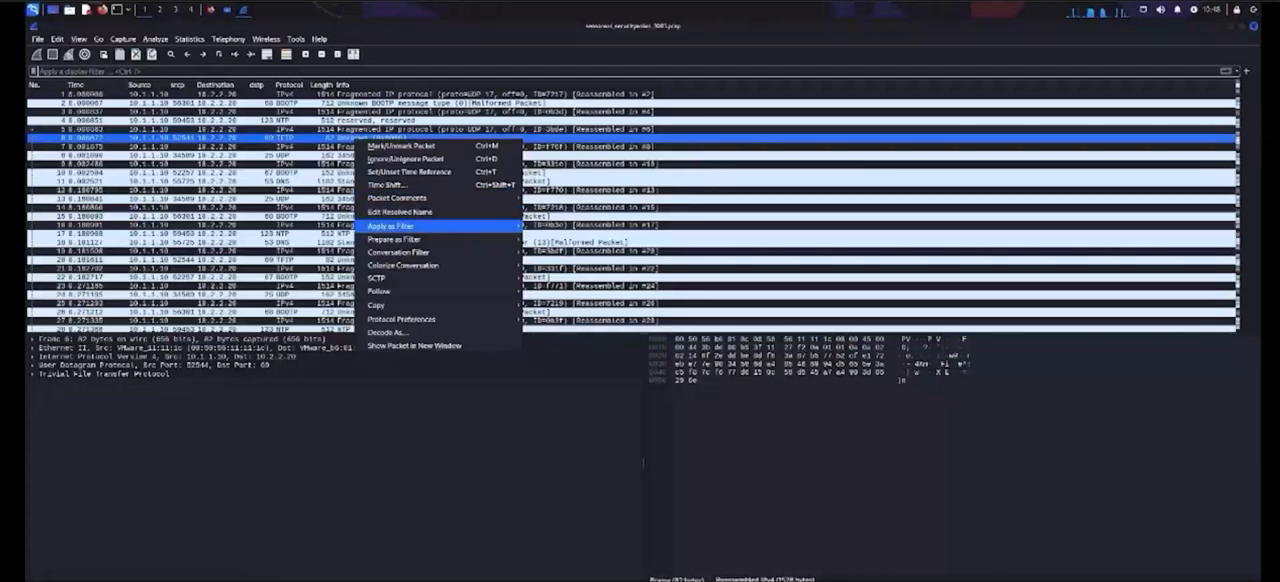
pyautogui.moveTo(397, 198)
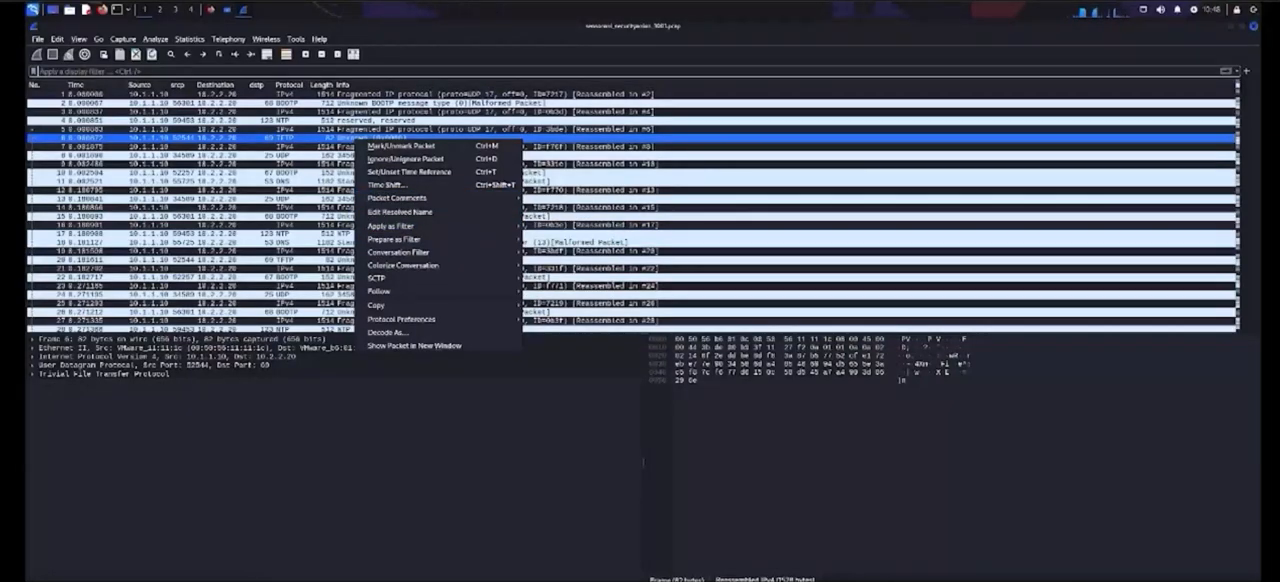
pyautogui.click(428, 121)
pyautogui.click(428, 120)
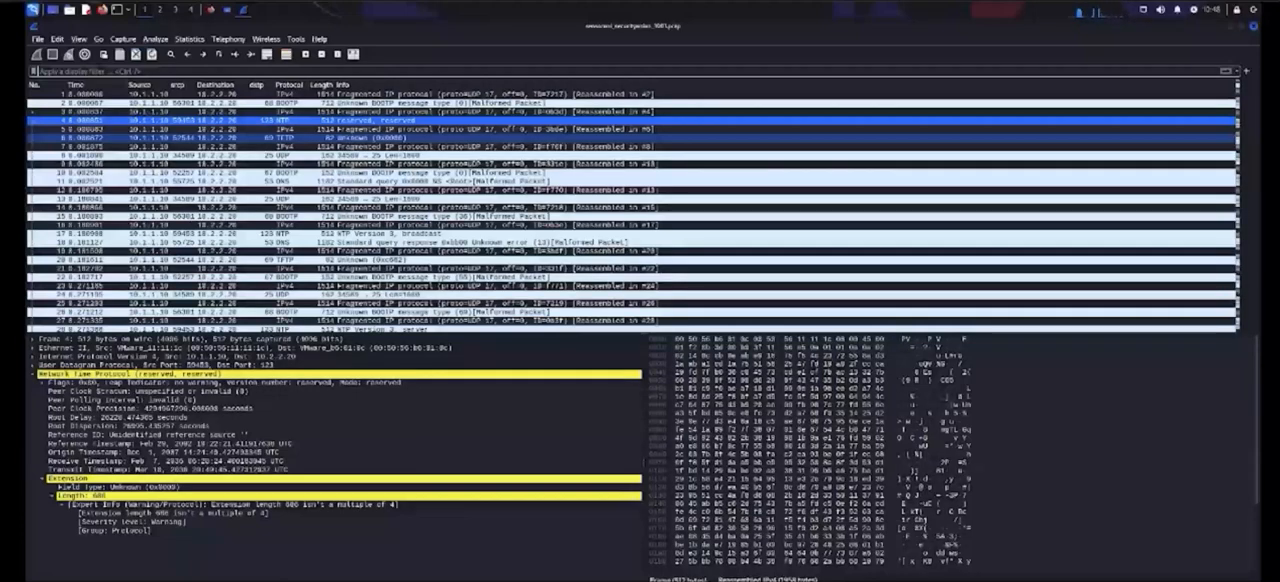
# Step: Follow the UDP stream of packet 6, the first TFTP packet from 10.1.1.10
pyautogui.click(450, 138)
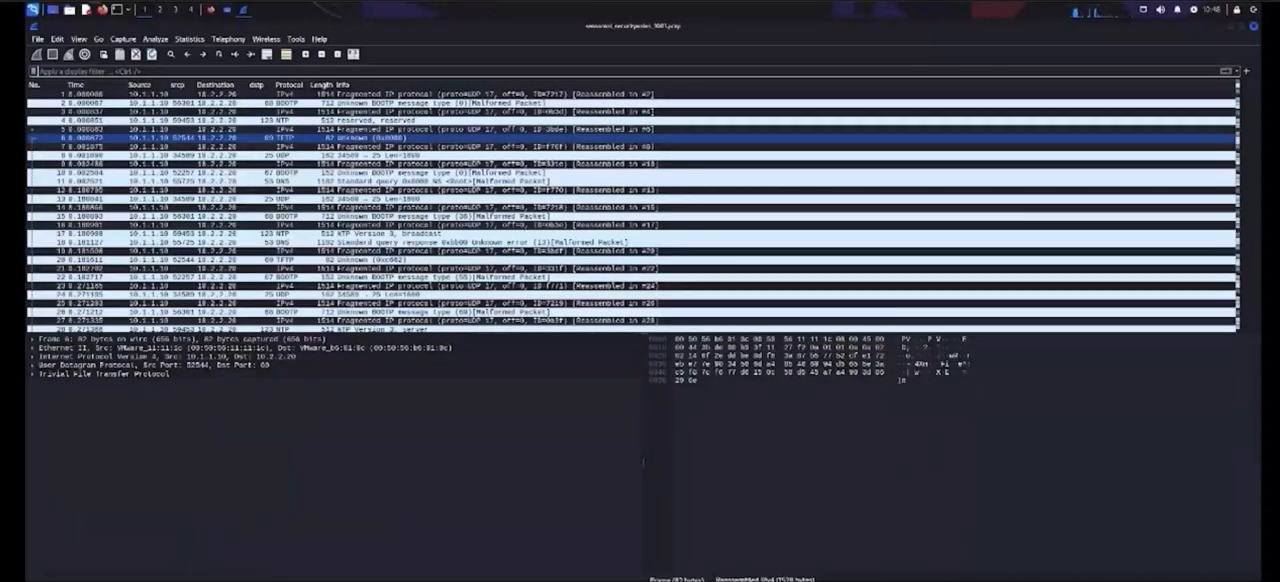
pyautogui.rightClick(304, 139)
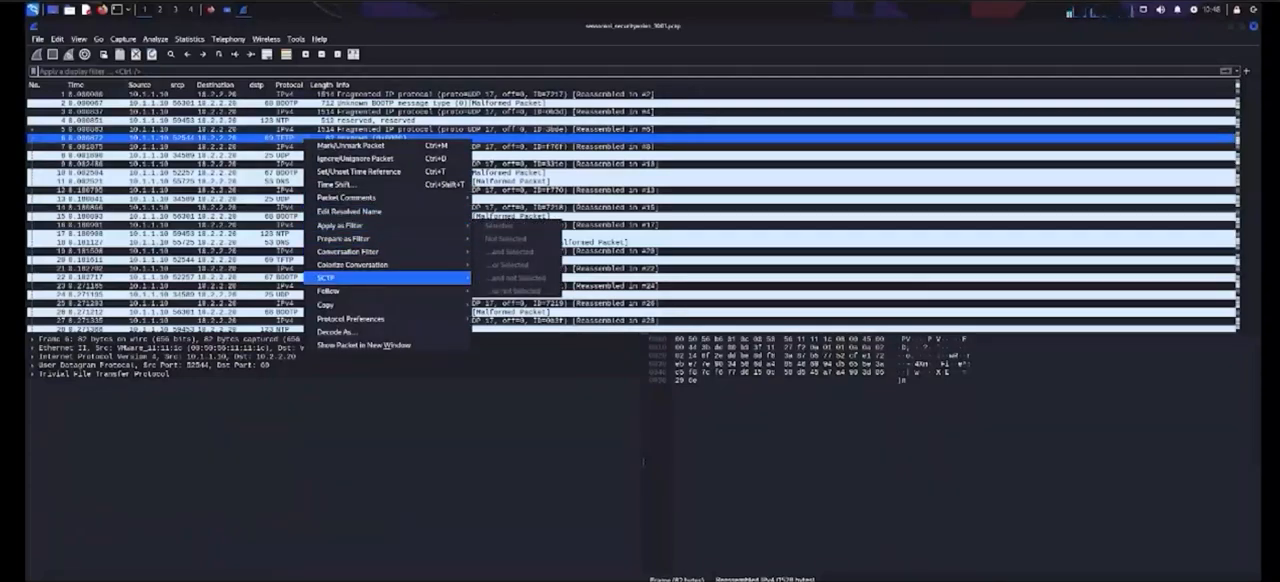
pyautogui.click(540, 303)
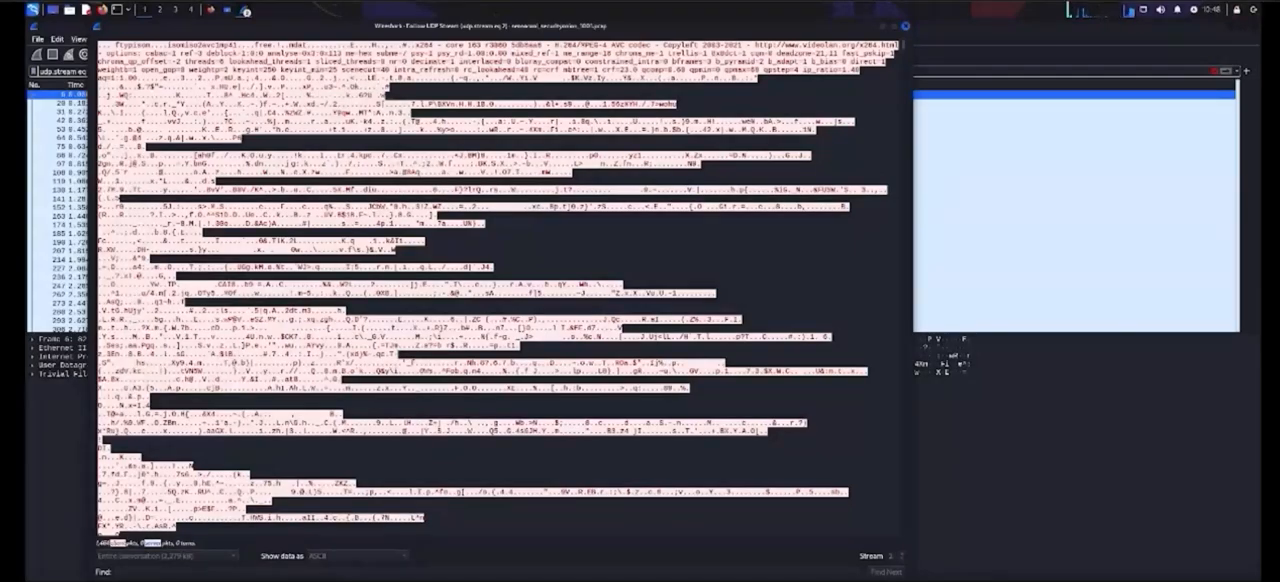
# Step: Show UDP stream 2 as raw data and save it as 2.mp4 in the Downloads folder
pyautogui.click(357, 556)
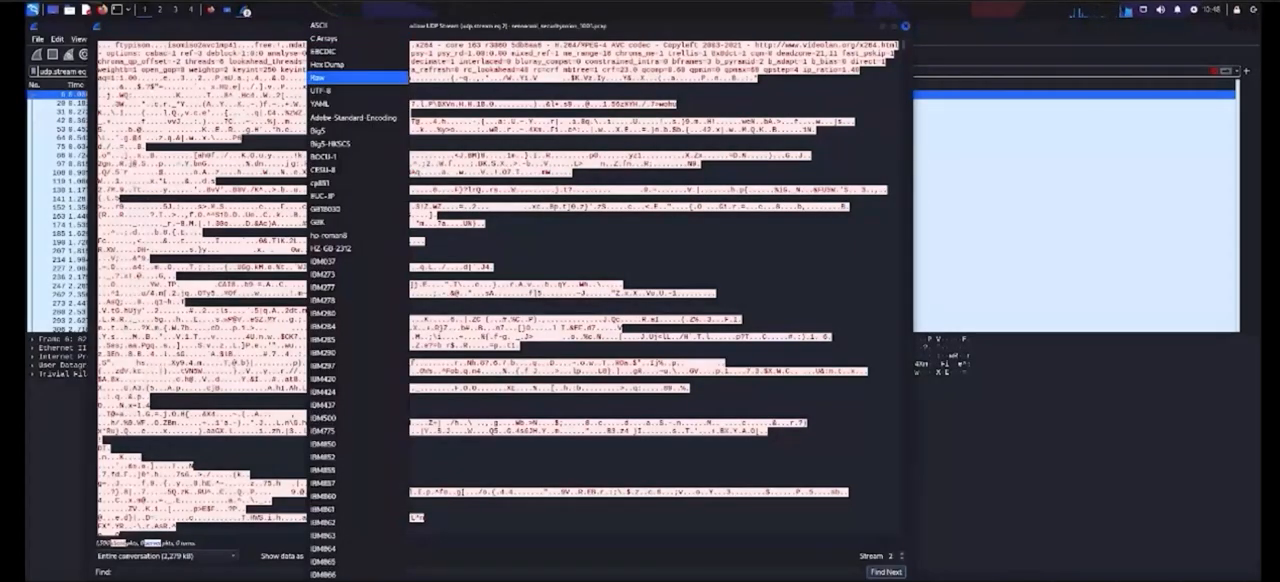
pyautogui.click(357, 77)
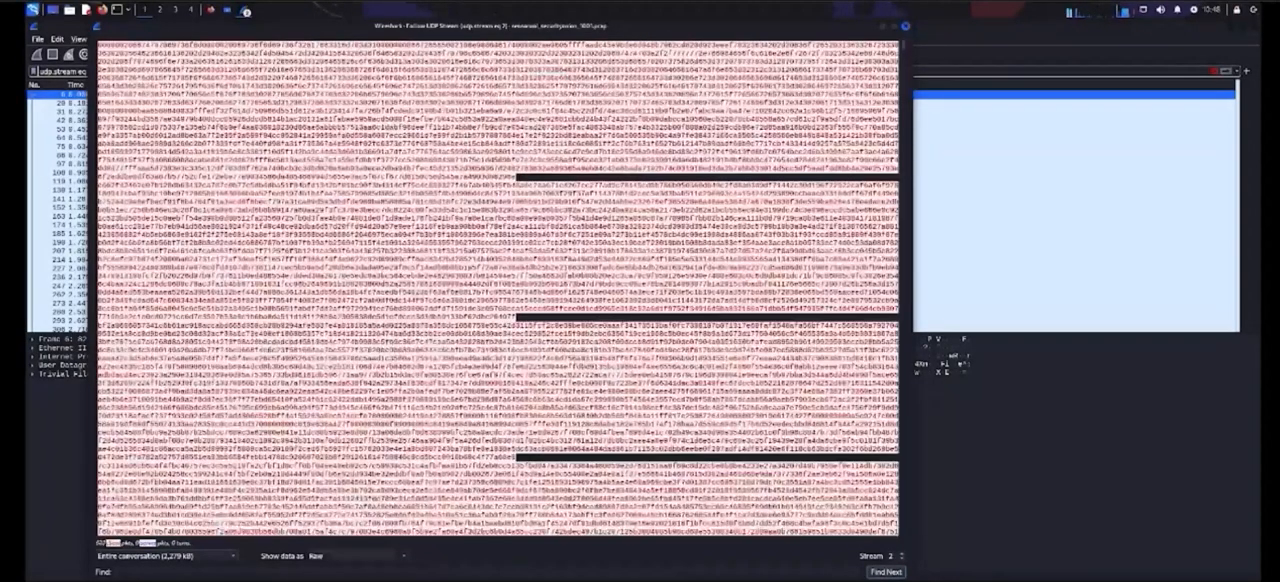
pyautogui.click(800, 580)
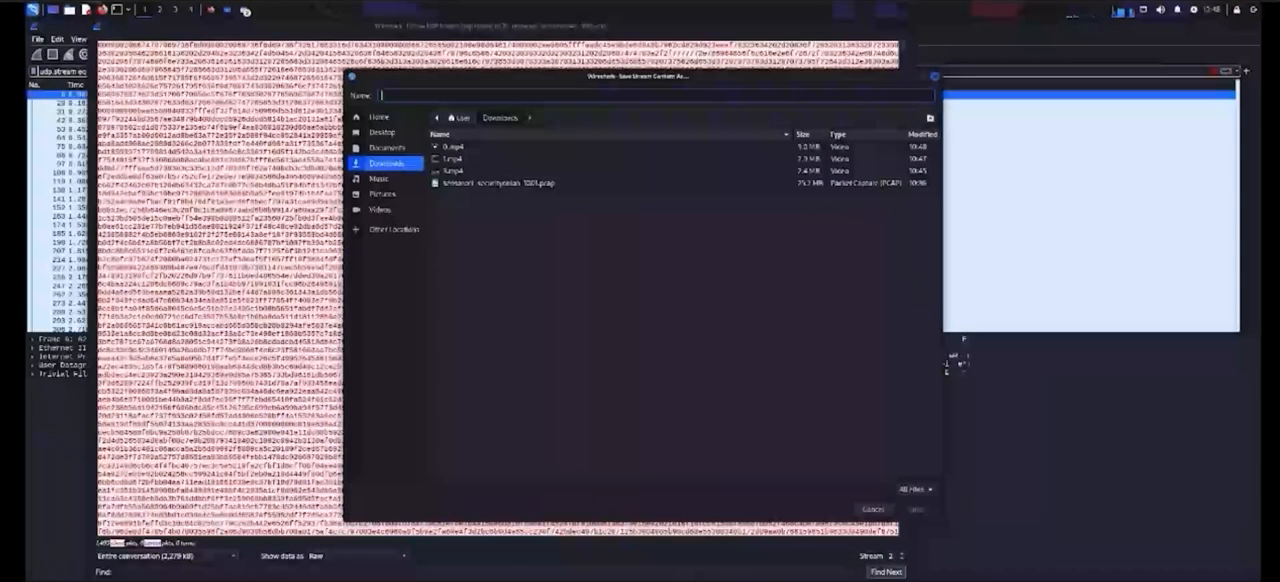
pyautogui.write('2')
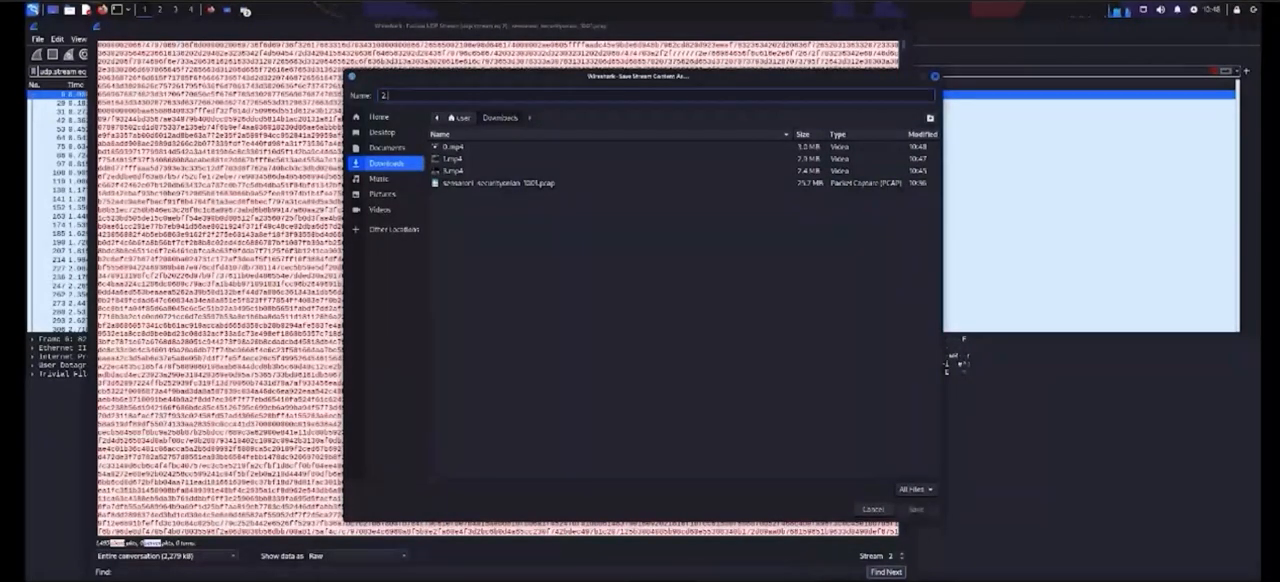
pyautogui.write('.mp4')
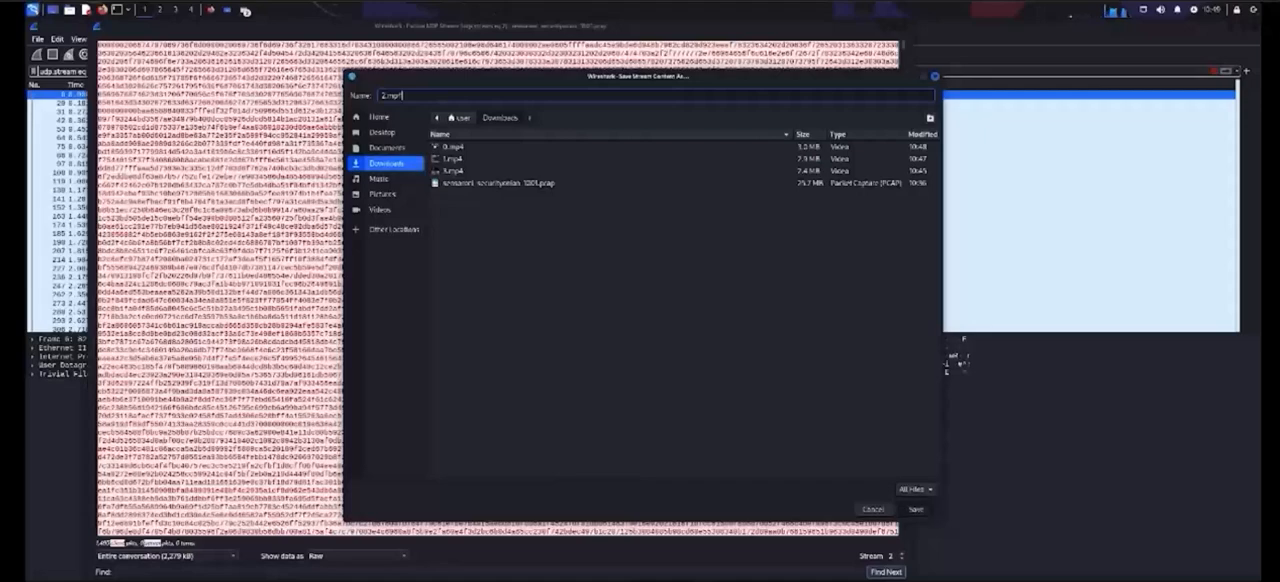
pyautogui.press('Return')
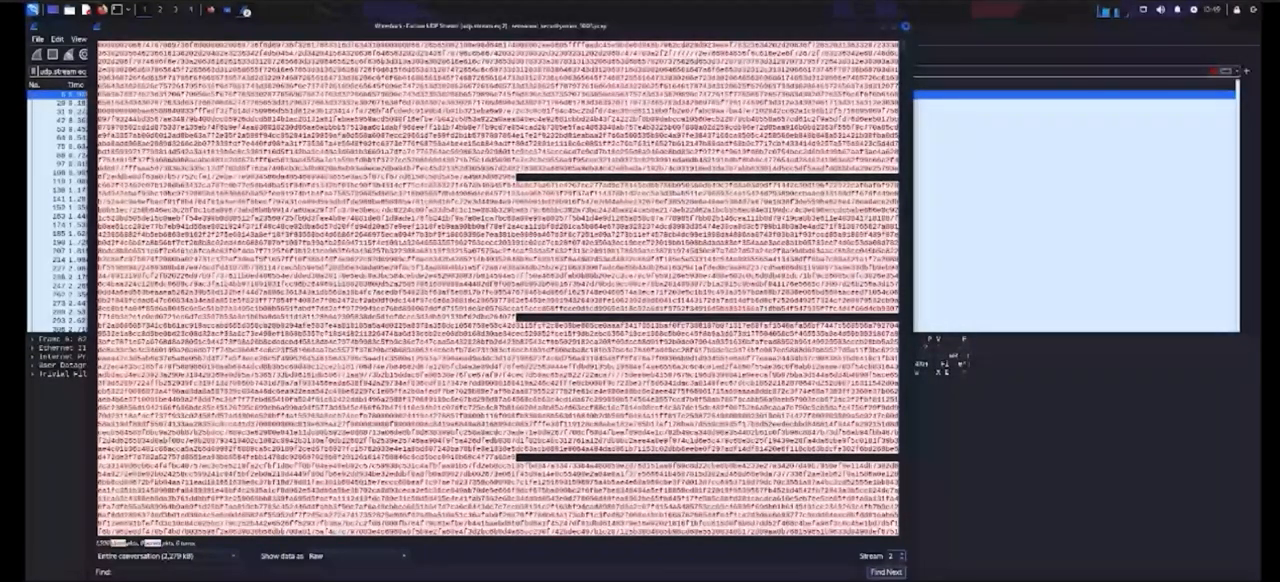
# Step: Switch to UDP stream 4 and save its raw data as 4.mp4 in the Downloads folder
pyautogui.click(902, 553)
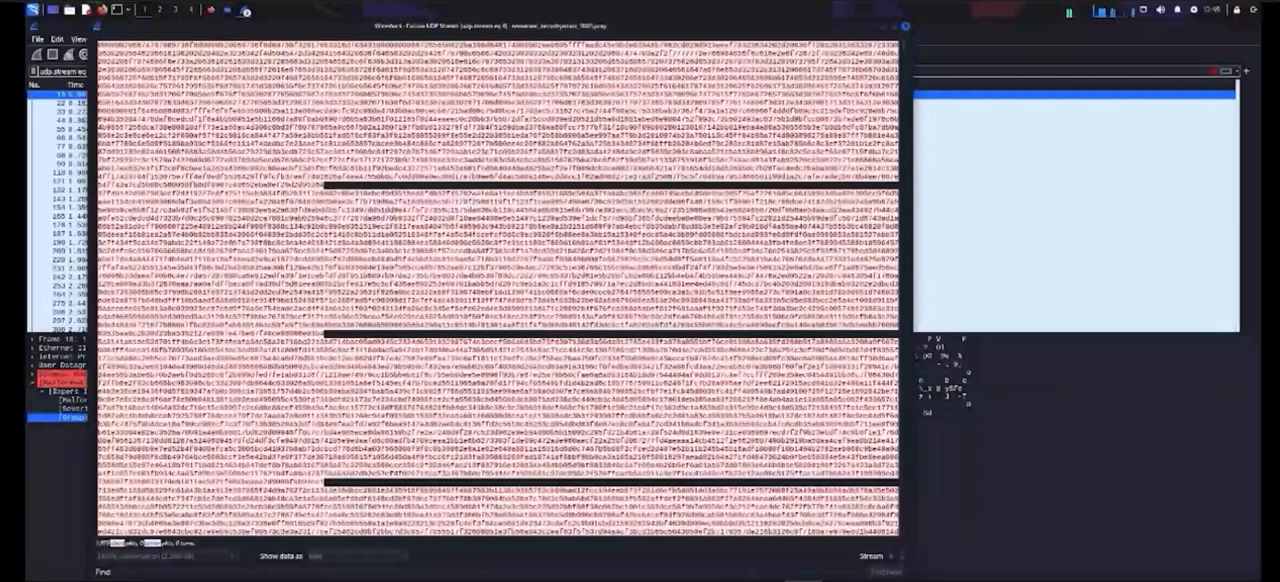
pyautogui.click(762, 580)
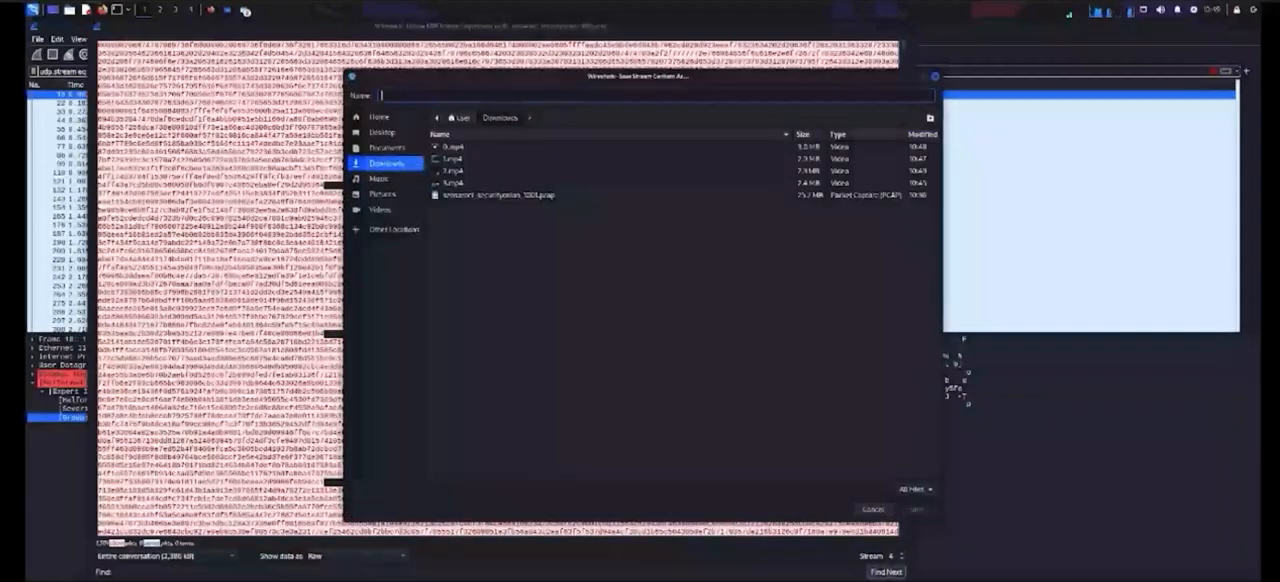
pyautogui.write('4.mp4')
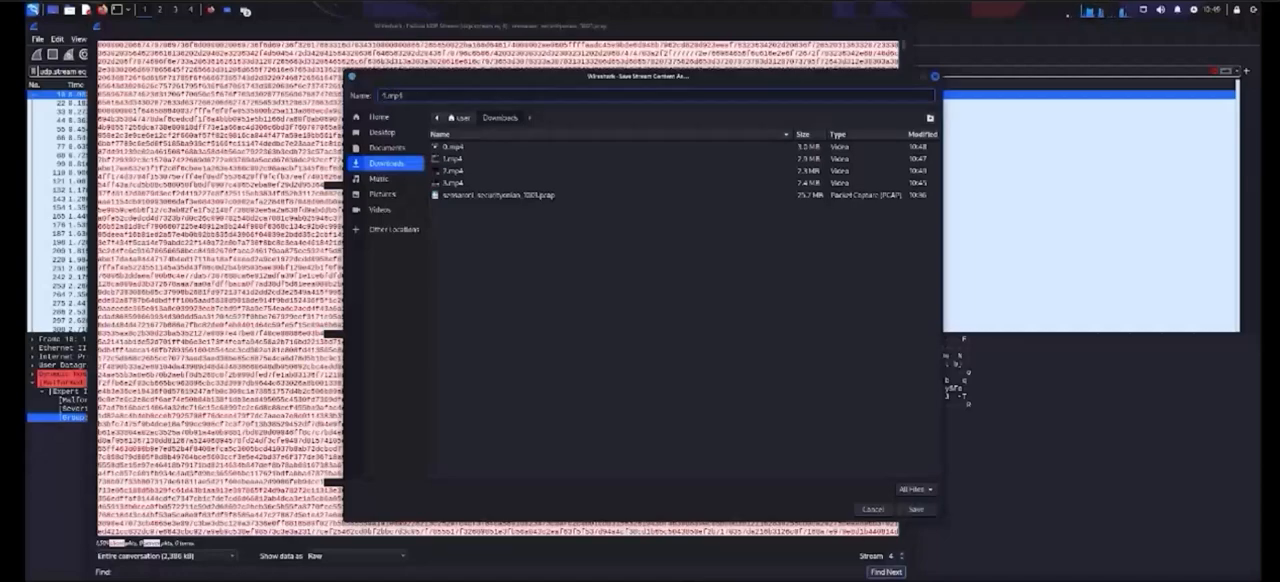
pyautogui.click(915, 509)
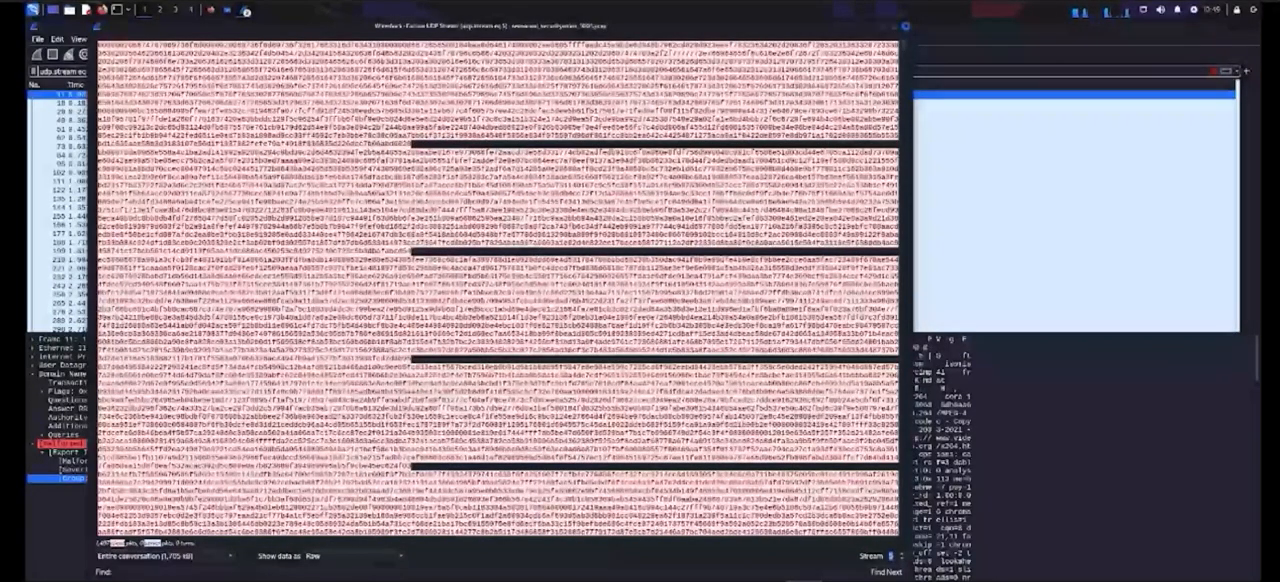
# Step: Save the raw data of UDP stream 5 as 5.mp4 in the Downloads folder
pyautogui.click(763, 581)
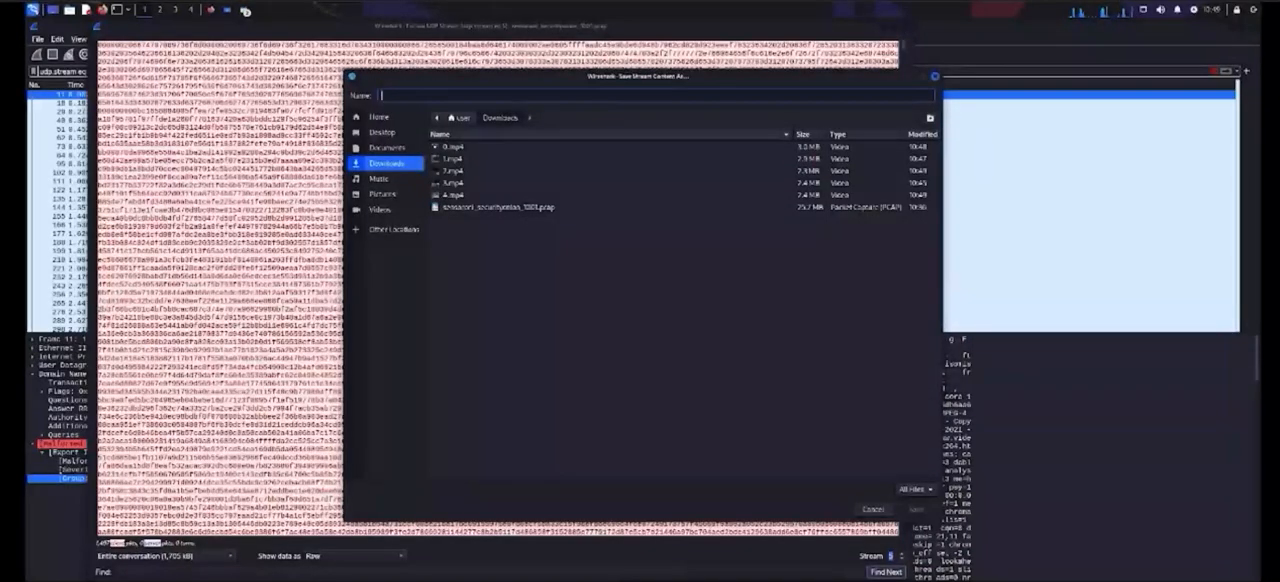
pyautogui.write('5.mp4')
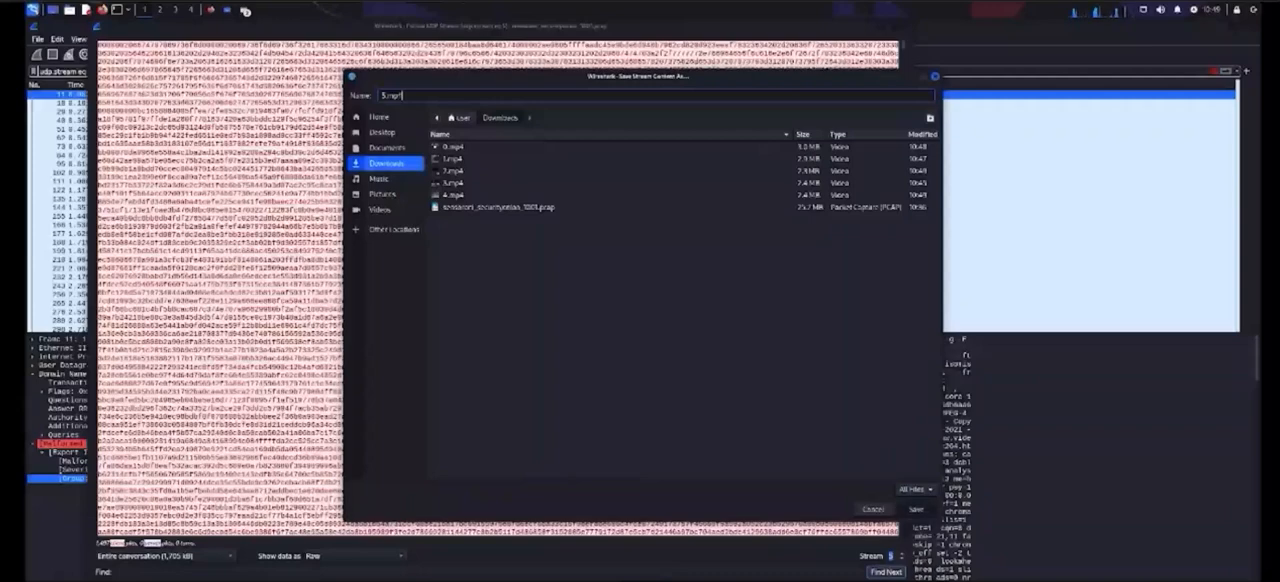
pyautogui.press('Return')
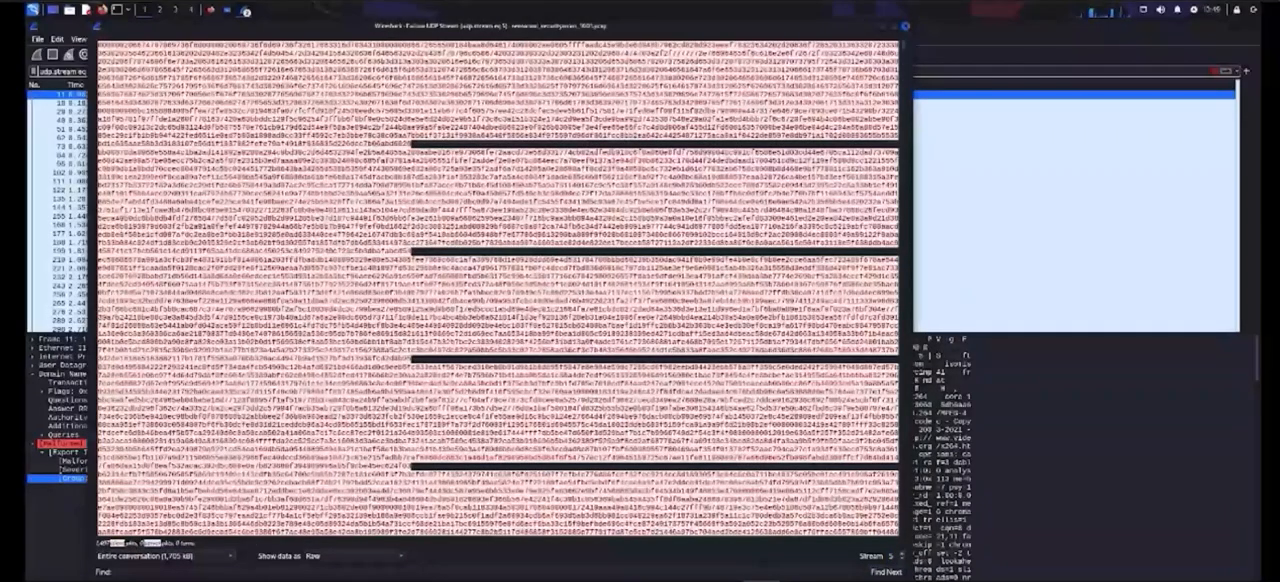
# Step: Switch to UDP stream 6 and save its raw data as 6.mp4 in the Downloads folder
pyautogui.click(902, 553)
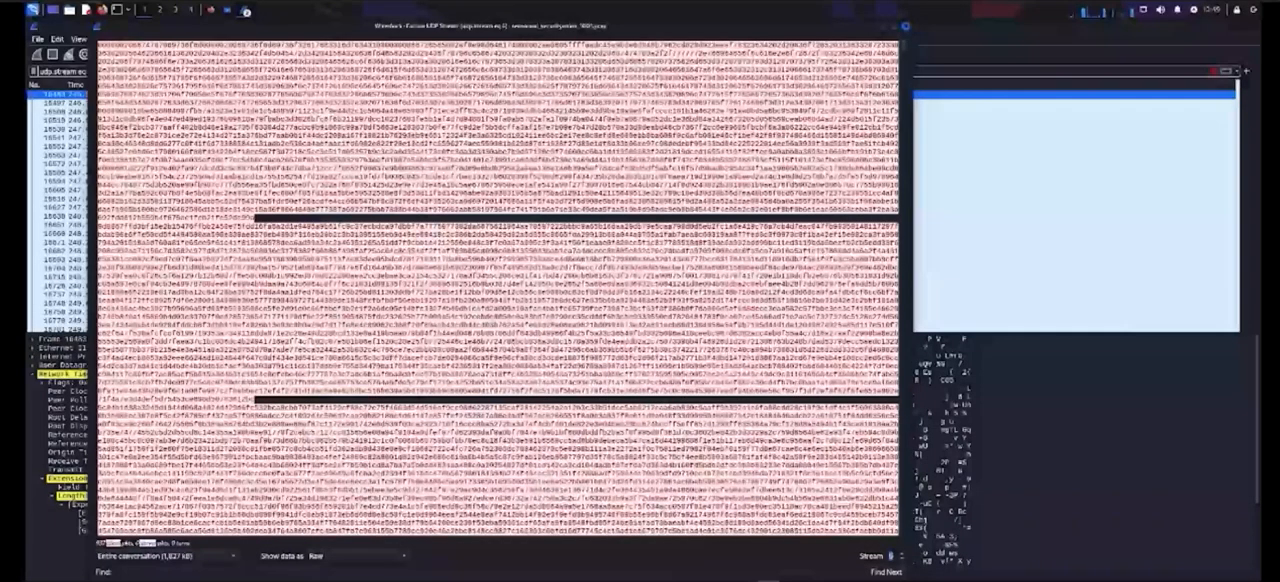
pyautogui.click(762, 580)
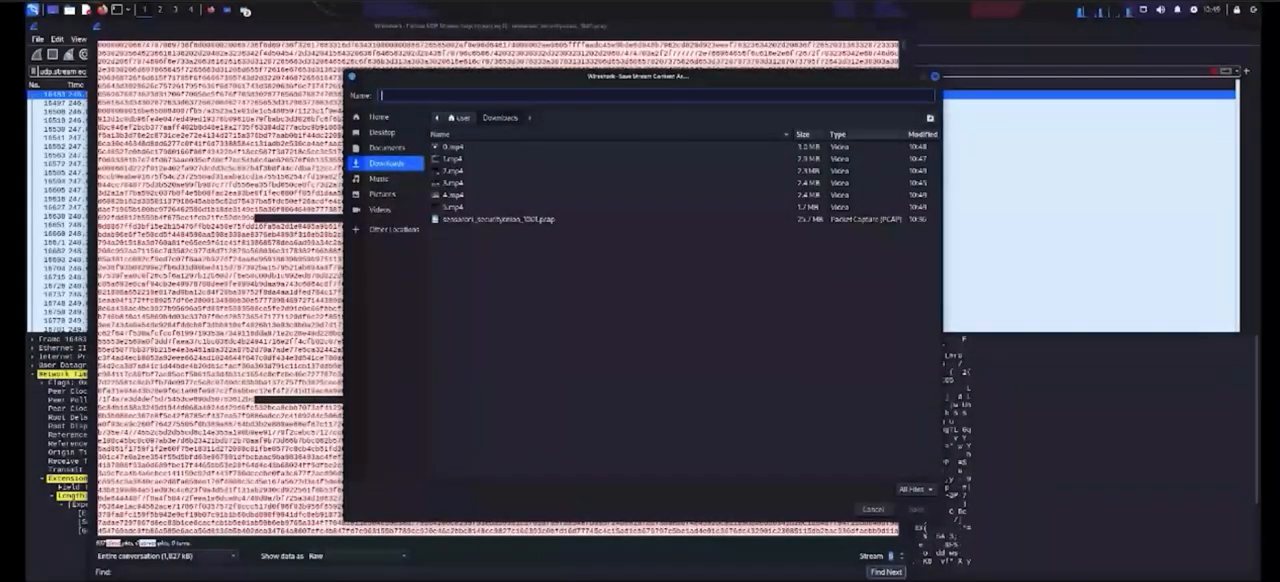
pyautogui.write('8.mp4')
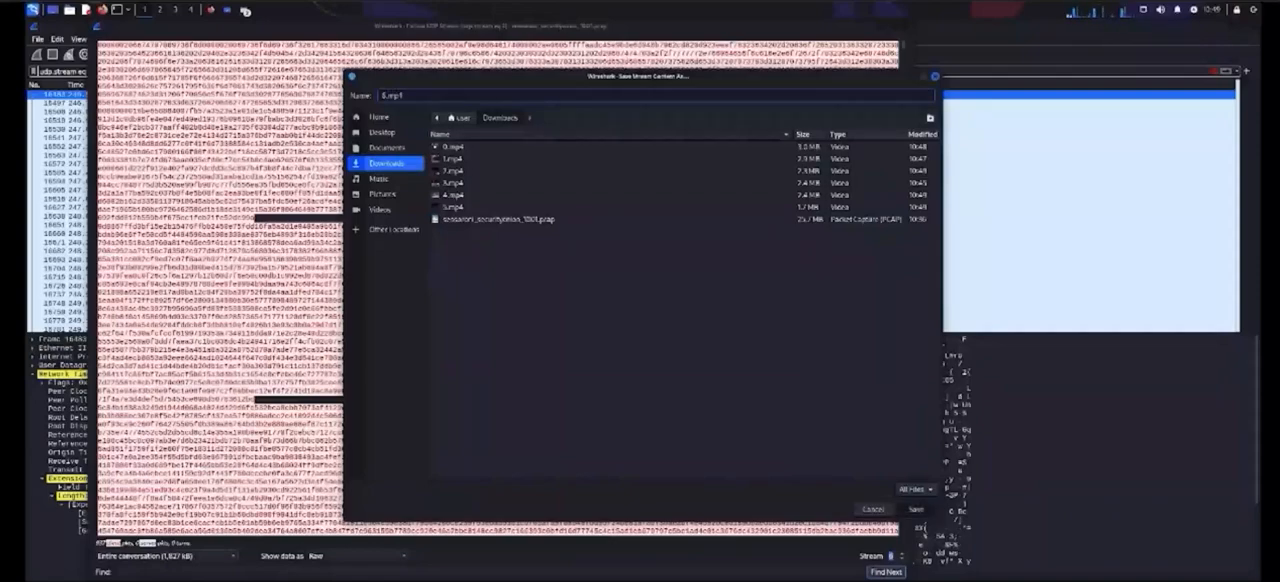
pyautogui.press('Return')
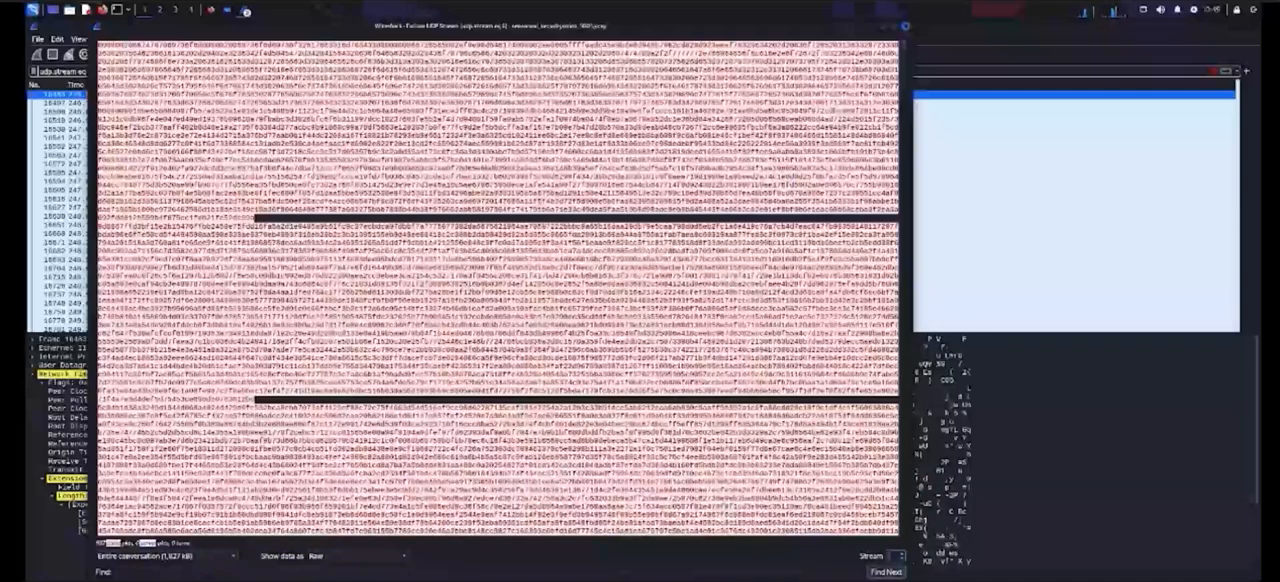
# Step: Switch to UDP stream 7 and save its raw data as 7.mp4 in the Downloads folder
pyautogui.click(902, 553)
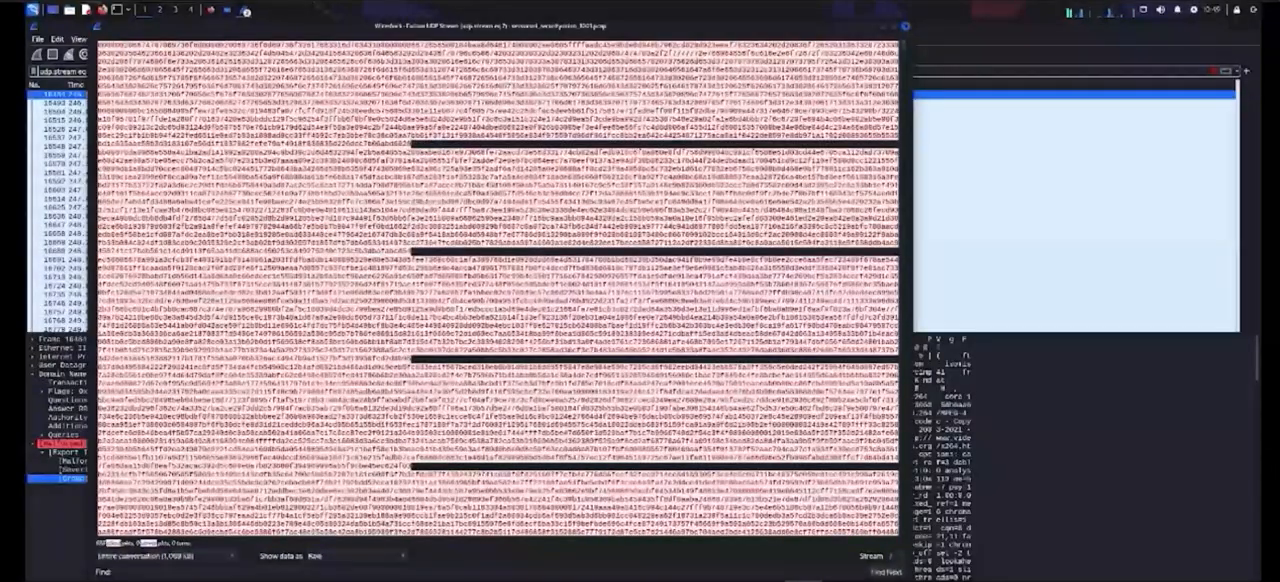
pyautogui.click(806, 580)
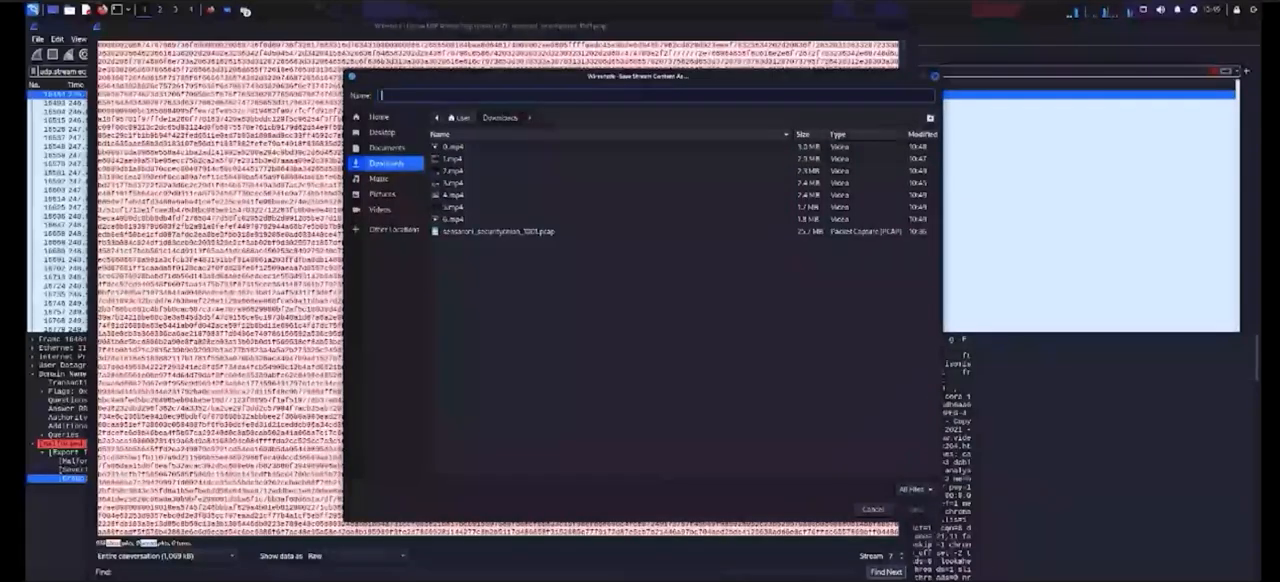
pyautogui.write('7.mp4')
pyautogui.click(916, 509)
# Step: Switch to UDP stream 8 and save its raw data as 8.mp4 in the Downloads folder
pyautogui.click(902, 553)
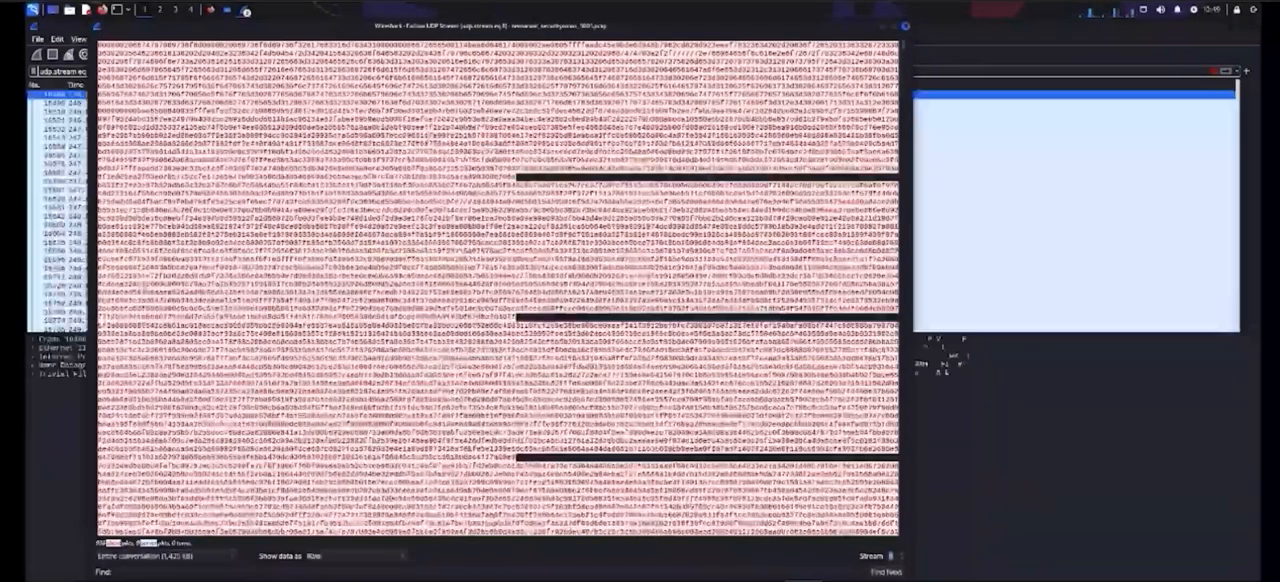
pyautogui.click(806, 580)
pyautogui.write('8.mp4')
pyautogui.click(916, 509)
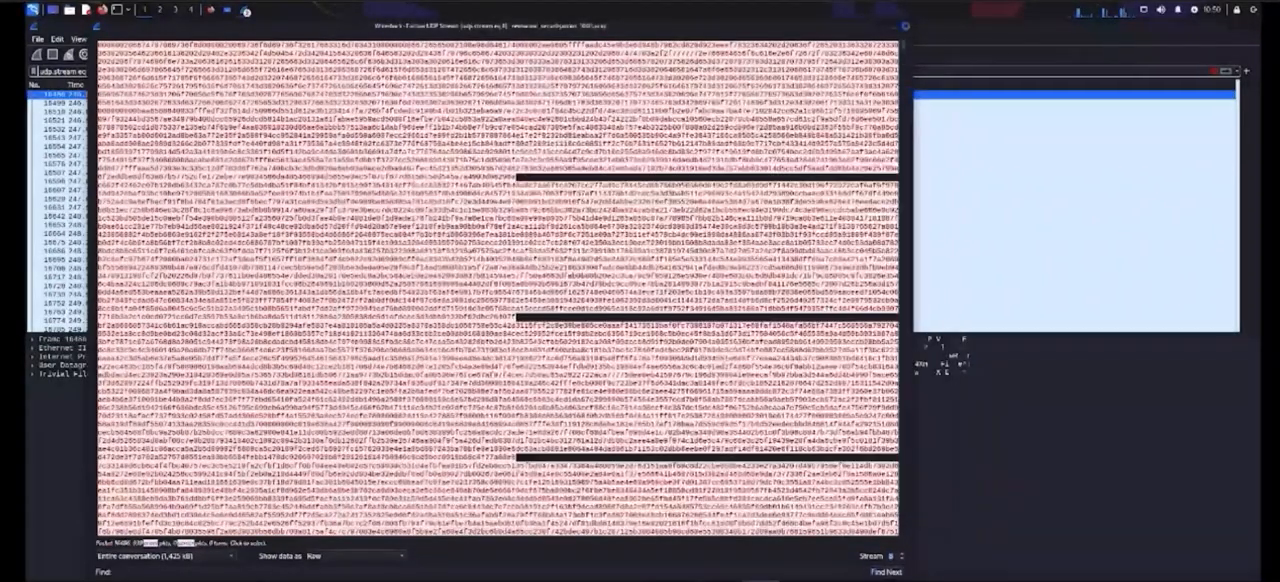
# Step: Switch to UDP stream 9 and save its raw data as 9.mp4 in the Downloads folder
pyautogui.click(902, 553)
pyautogui.click(806, 580)
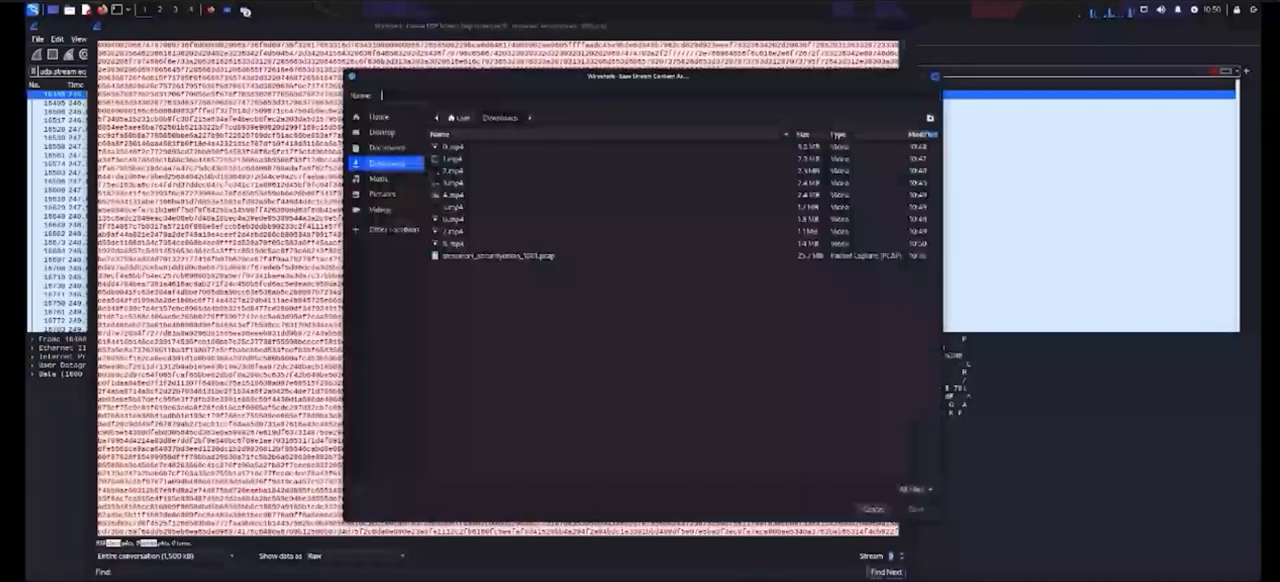
pyautogui.write('8')
pyautogui.press('Left')
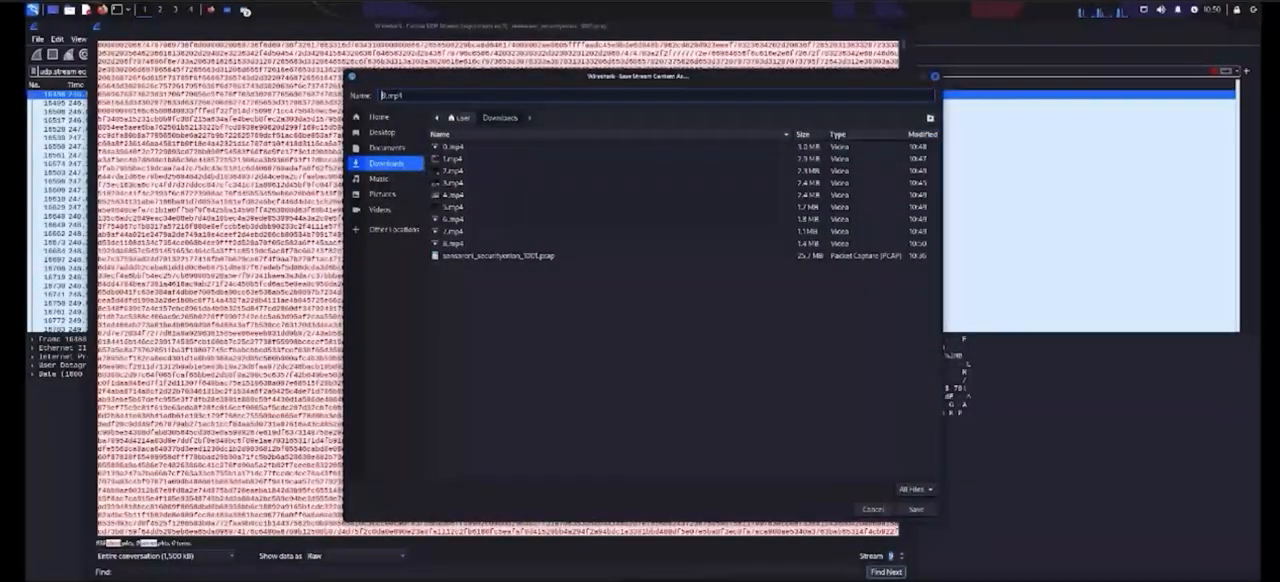
pyautogui.press('BackSpace')
pyautogui.write('9')
pyautogui.press('Return')
# Step: Switch to UDP stream 10 and save its raw data as 10.mp4 in the Downloads folder
pyautogui.click(902, 553)
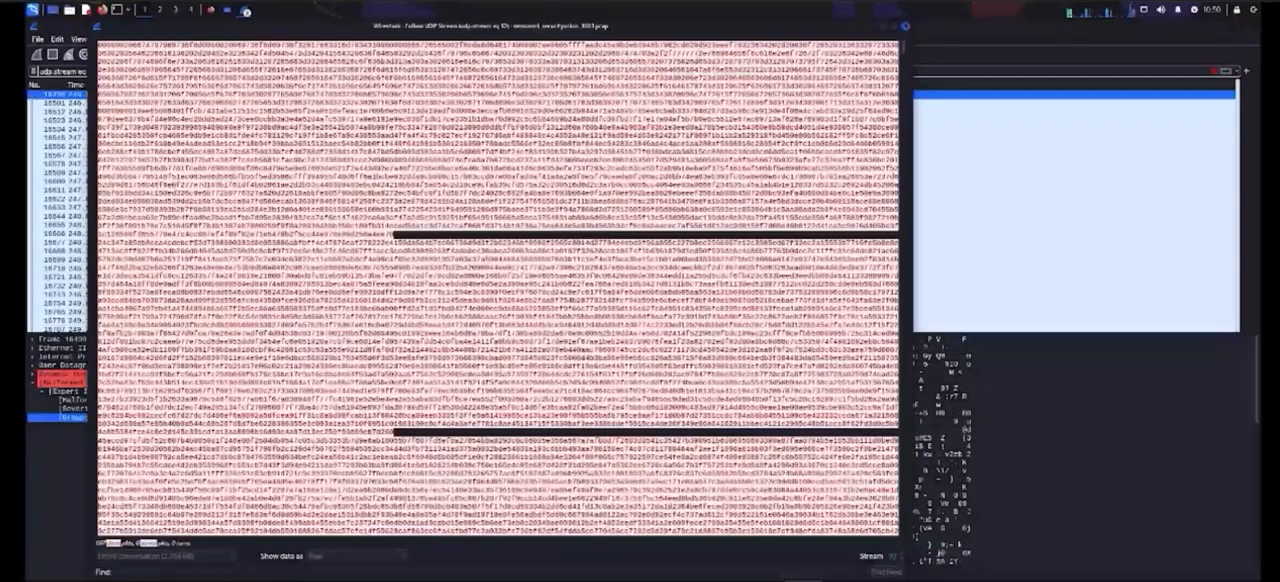
pyautogui.click(806, 580)
pyautogui.write('10.mp4')
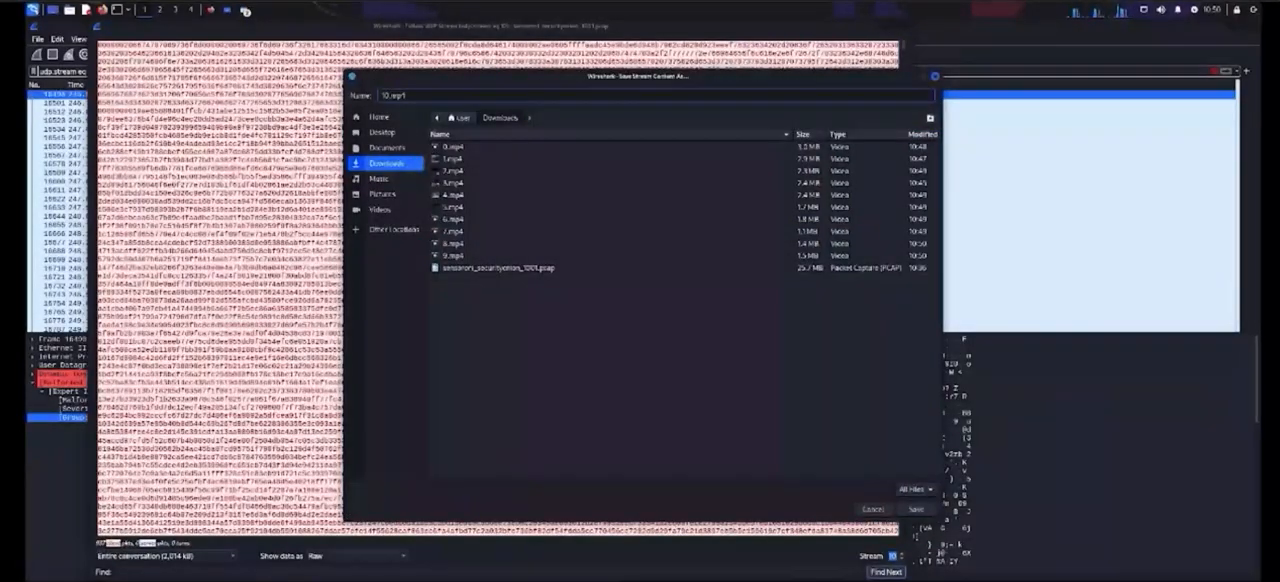
pyautogui.press('Return')
# Step: Switch to UDP stream 11 and save its raw data as 11.mp4 in the Downloads folder
pyautogui.click(902, 553)
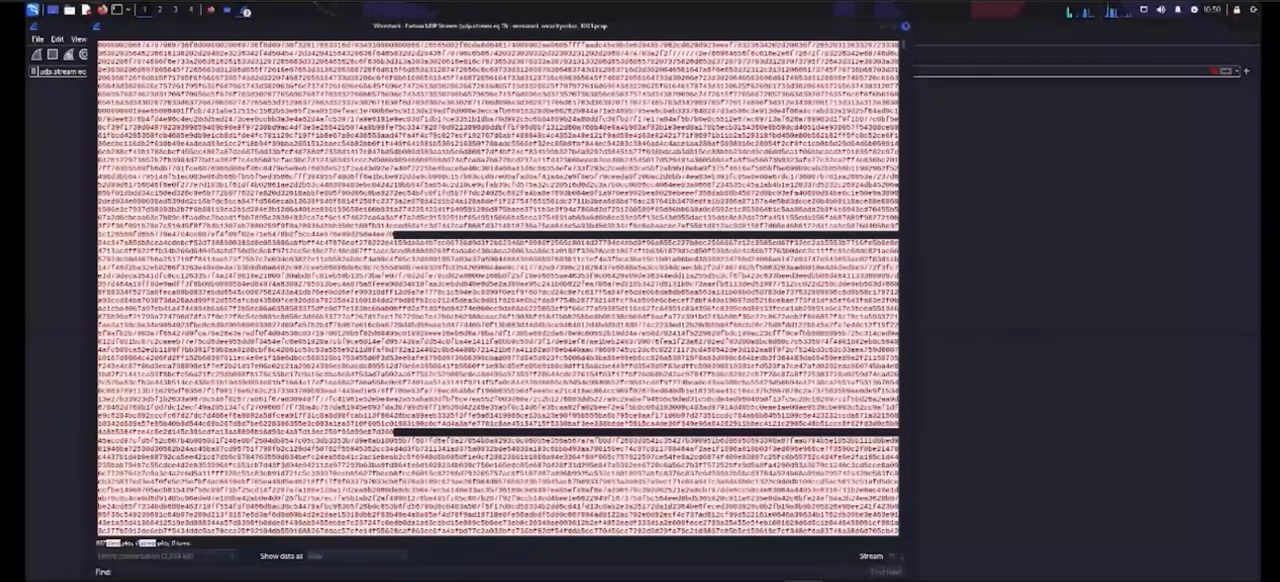
pyautogui.click(806, 580)
pyautogui.write('11.m')
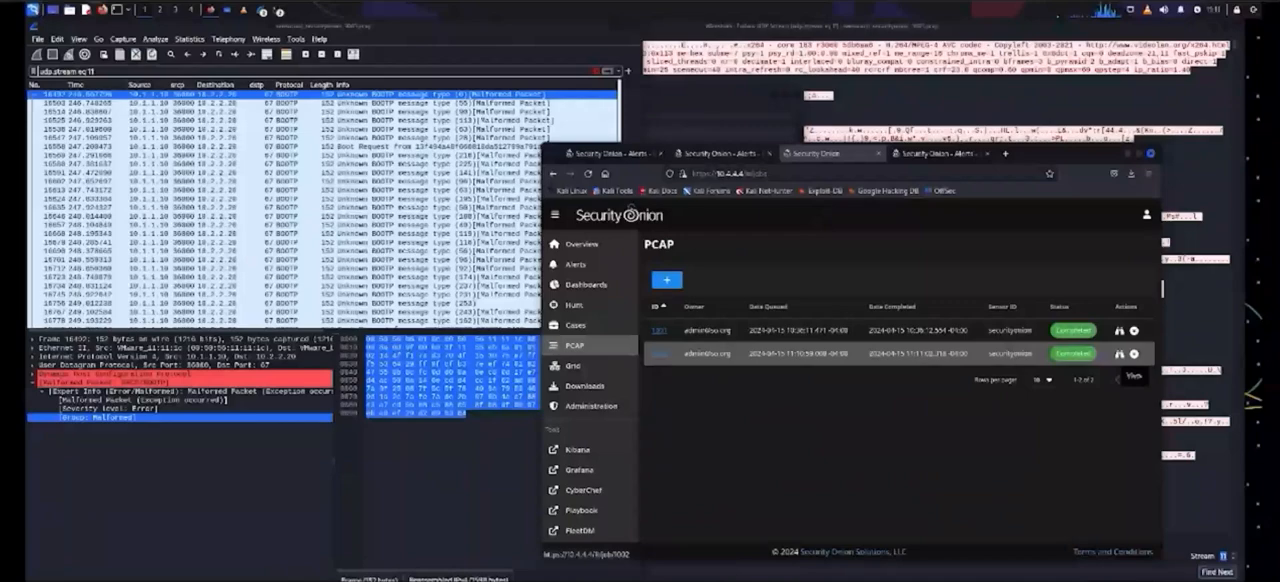
# Step: Download the packet capture of PCAP job 1002 from Security Onion and open sensoroni_securityonion_1002.pcap in Wireshark
pyautogui.click(1120, 354)
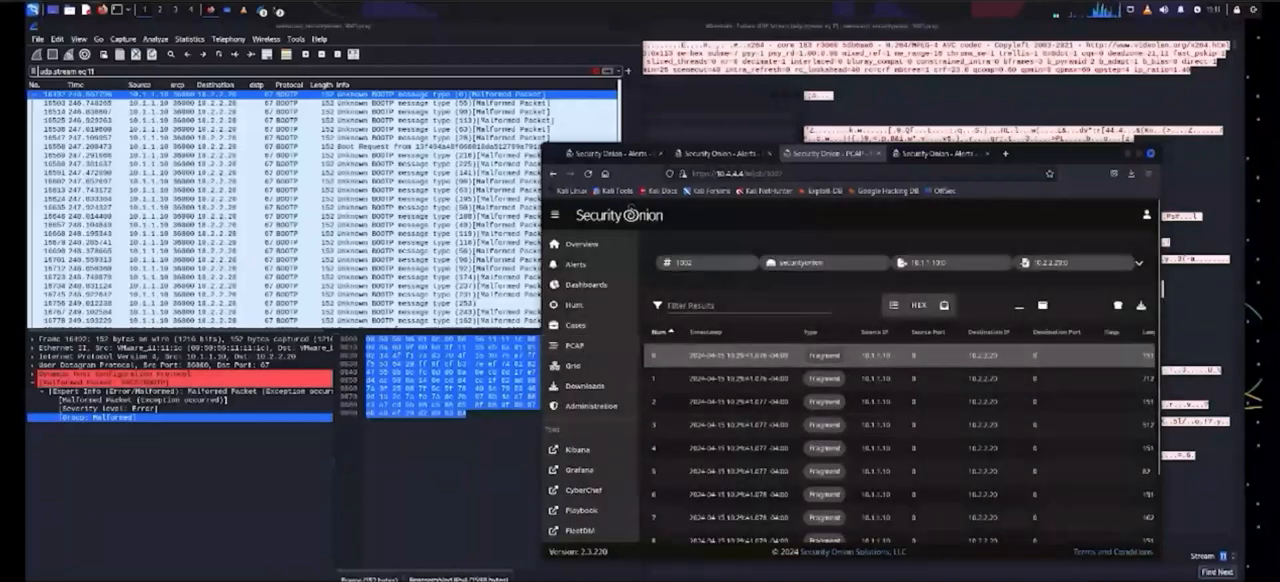
pyautogui.click(1141, 305)
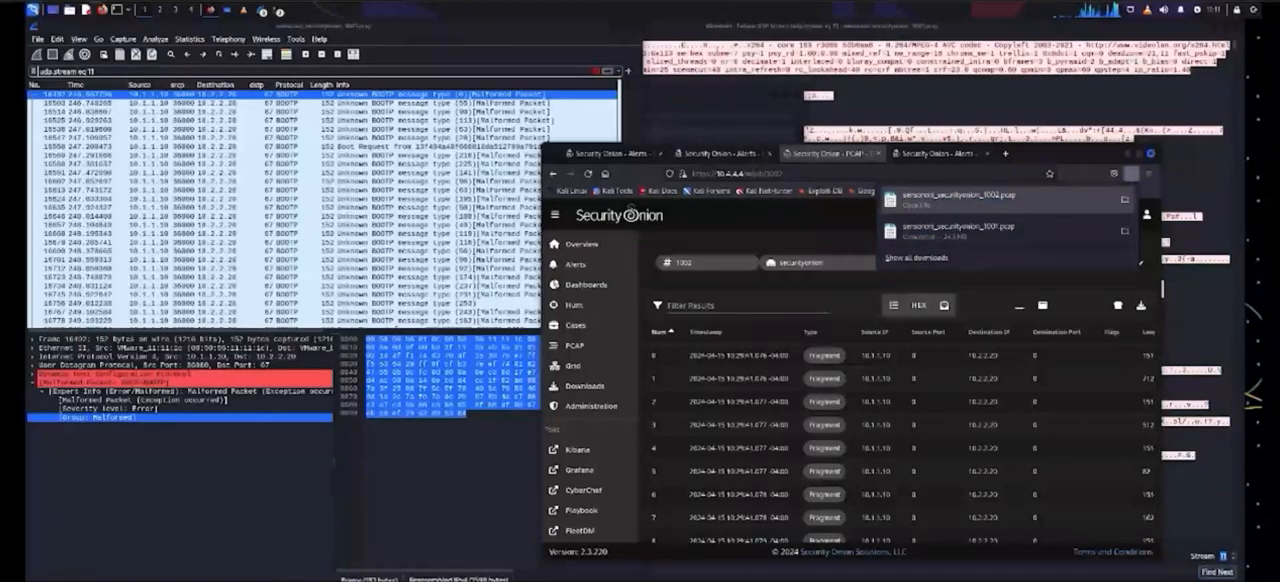
pyautogui.click(1124, 199)
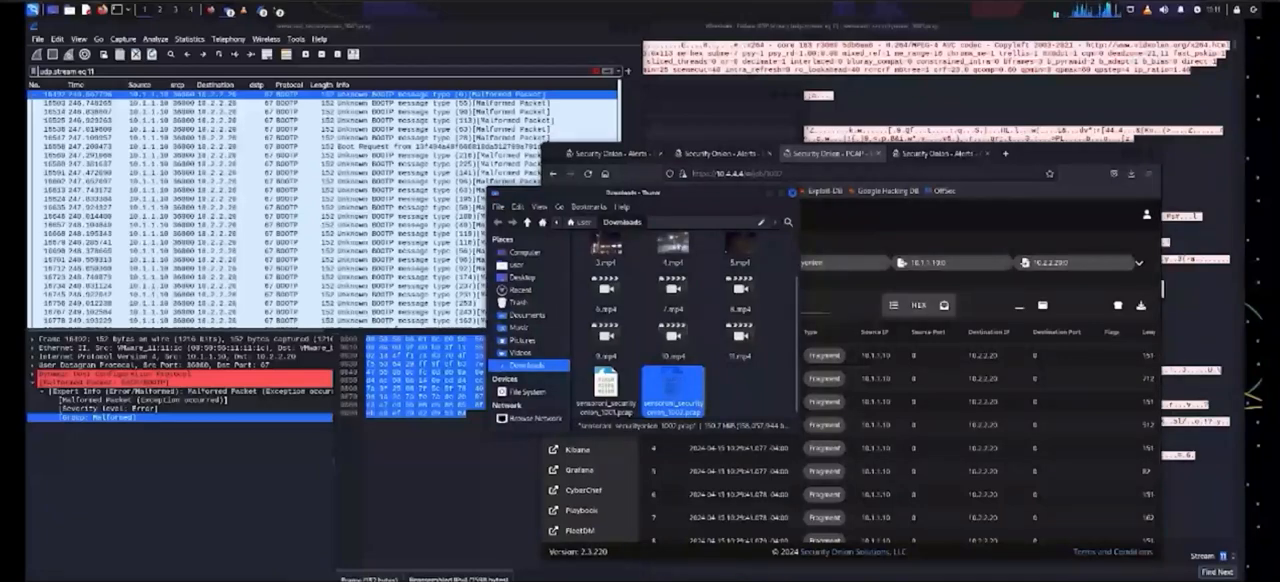
pyautogui.doubleClick(672, 388)
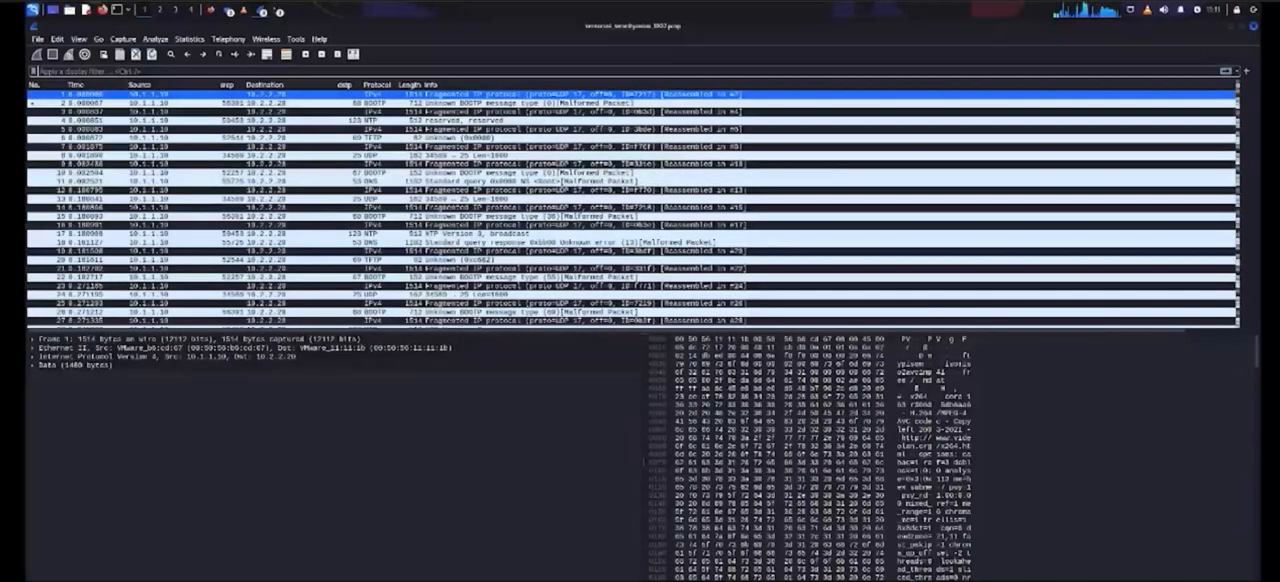
# Step: Examine the UDP and Ethernet conversation statistics of the 1002 capture
pyautogui.click(189, 39)
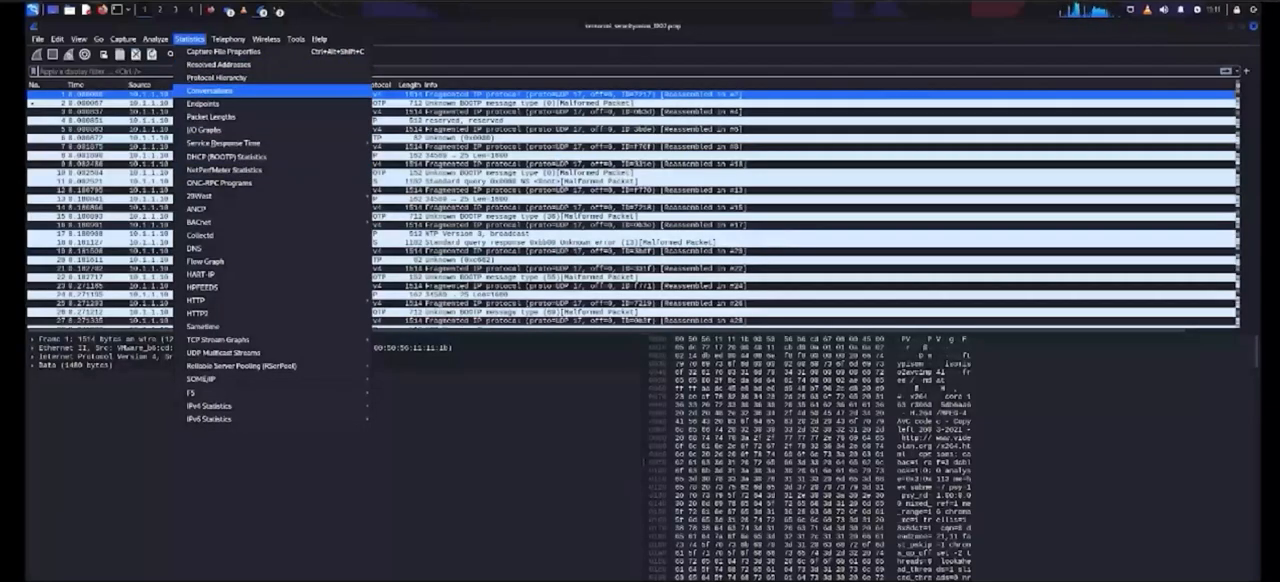
pyautogui.click(209, 90)
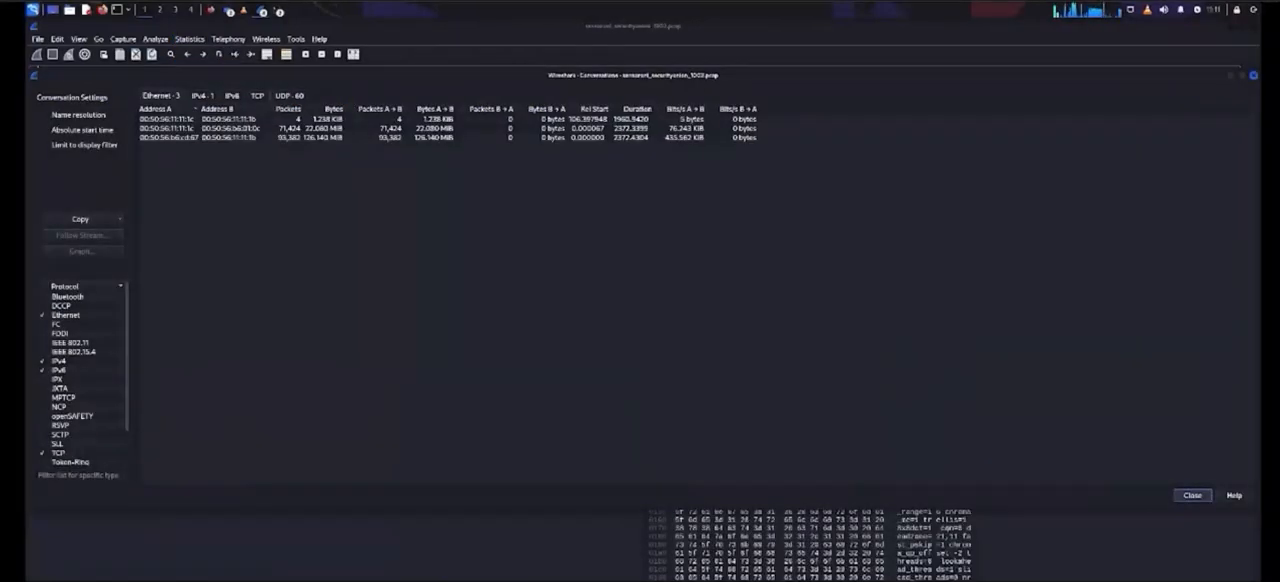
pyautogui.click(289, 96)
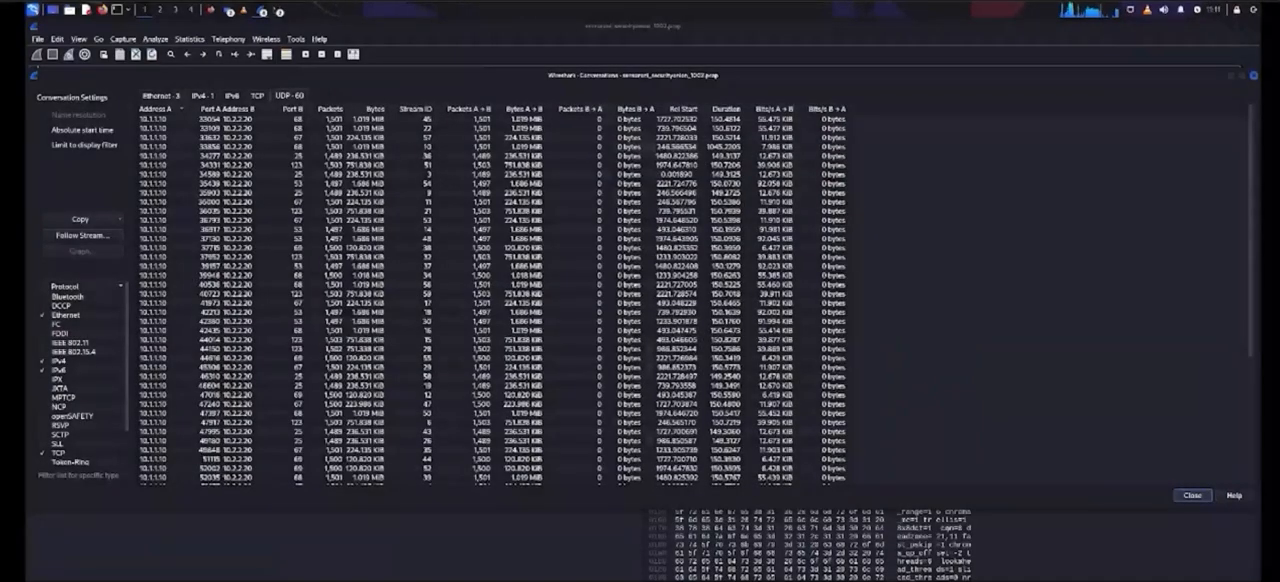
pyautogui.click(161, 96)
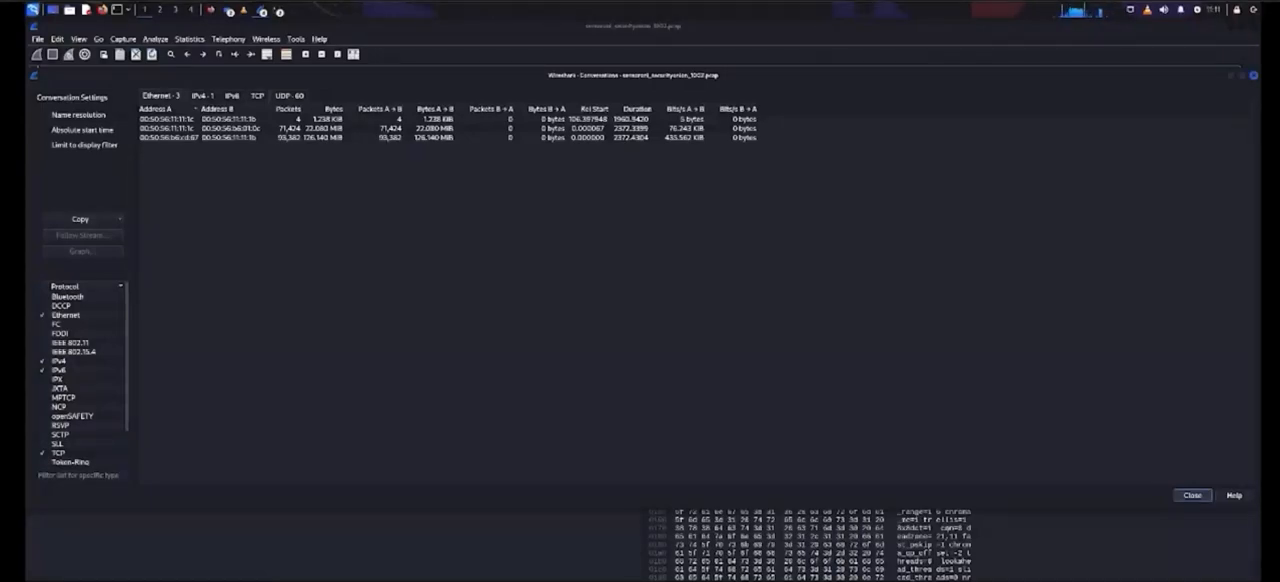
# Step: Examine the IPv4 conversation and the UDP conversations sorted by Port B, down to the end of the list
pyautogui.click(203, 96)
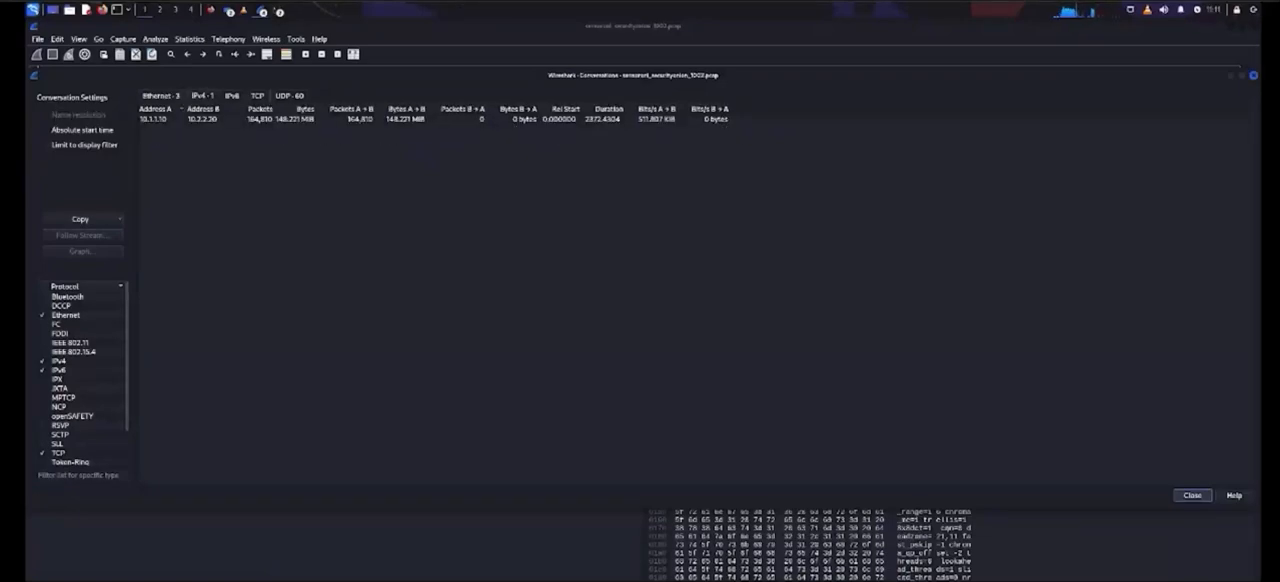
pyautogui.click(289, 96)
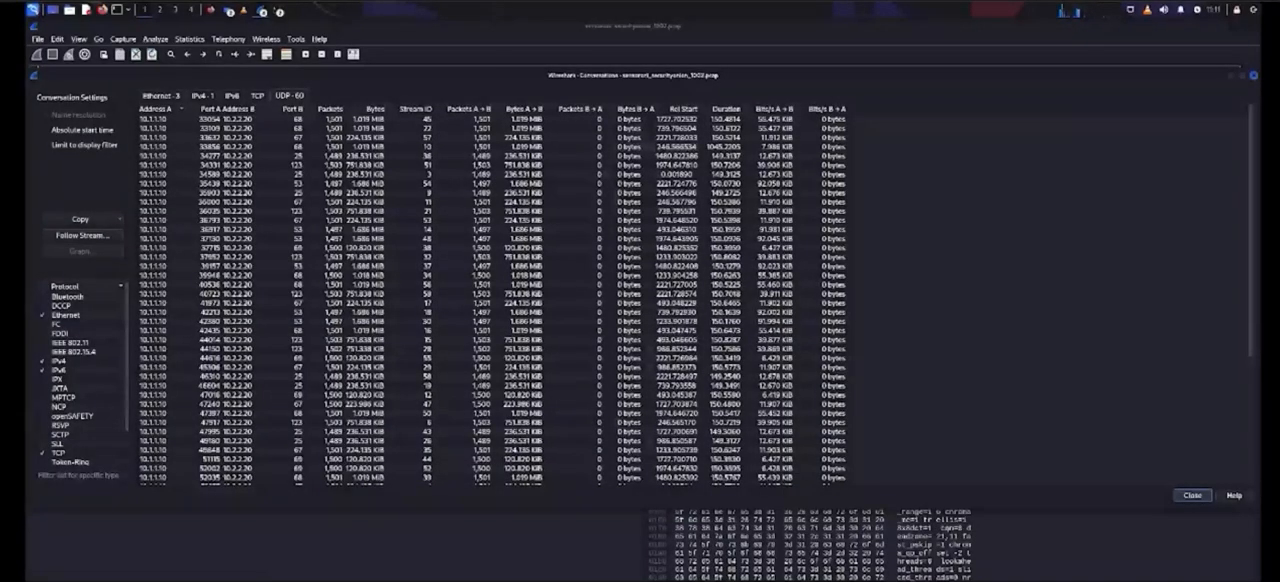
pyautogui.click(290, 108)
pyautogui.click(272, 422)
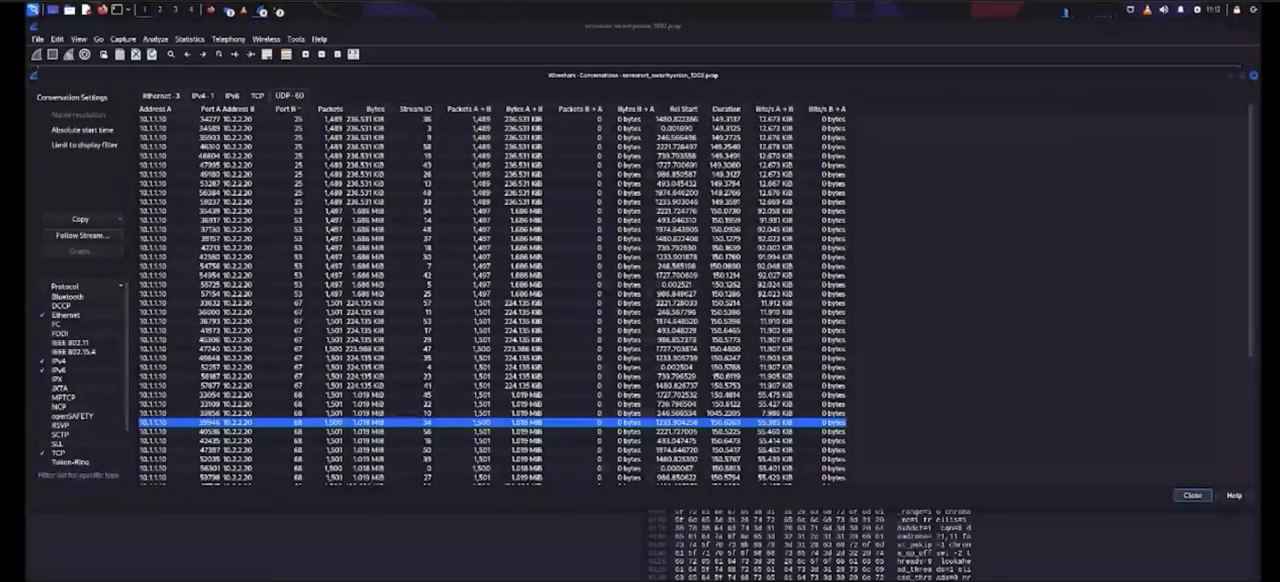
pyautogui.scroll(-7, 492, 300)
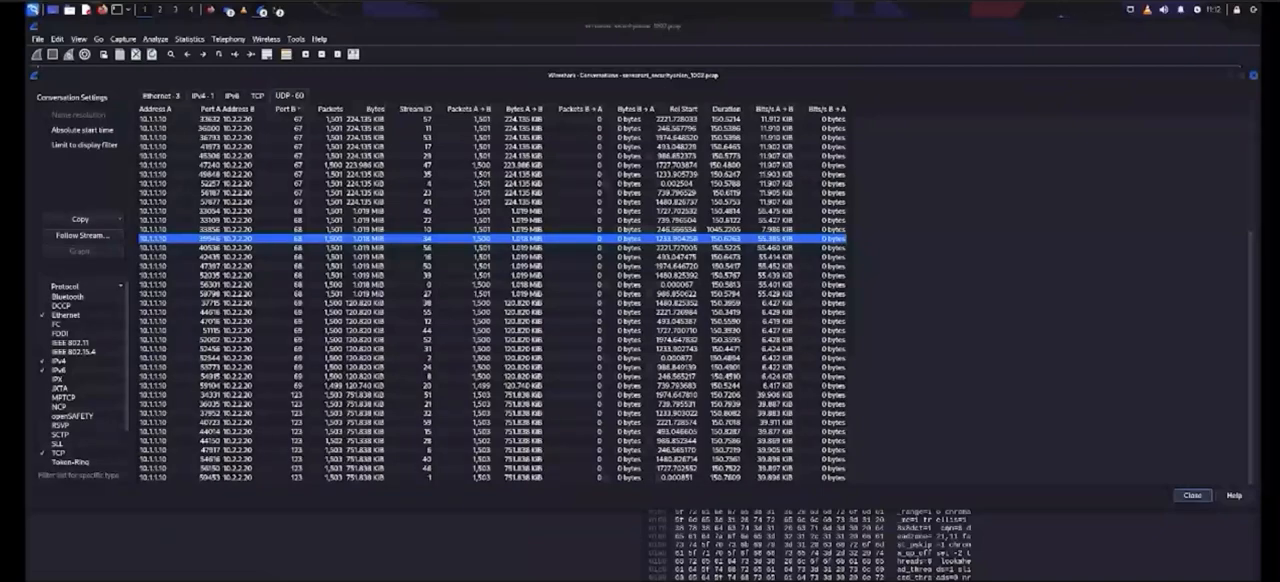
pyautogui.click(738, 477)
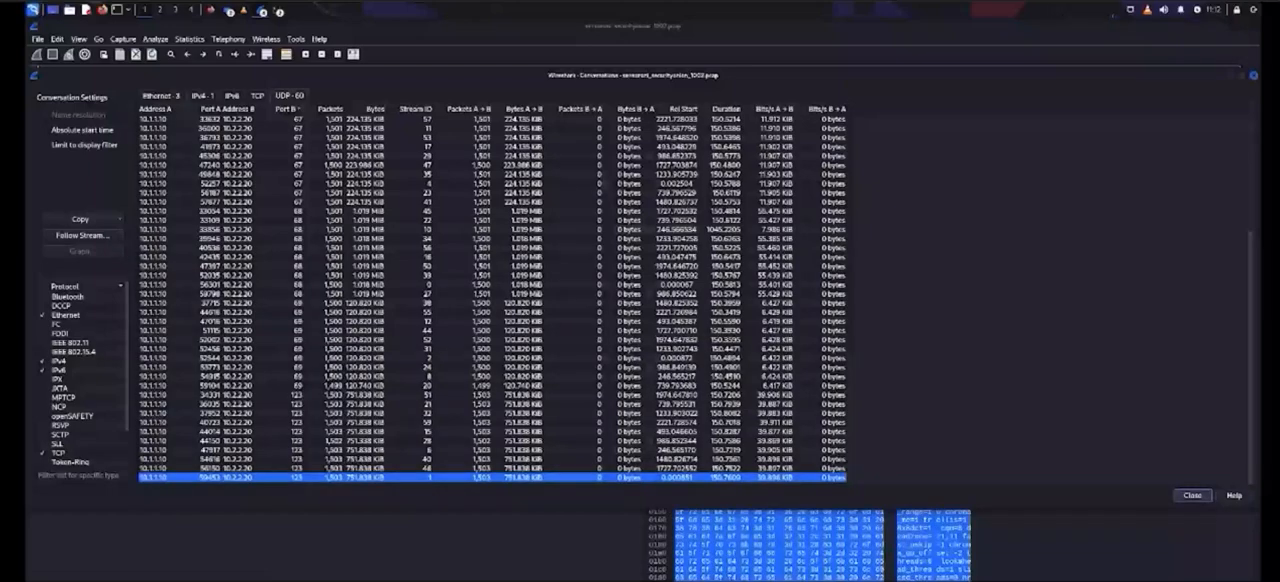
# Step: Compare the IPv4 and Ethernet conversation statistics and return to the packet list
pyautogui.click(203, 96)
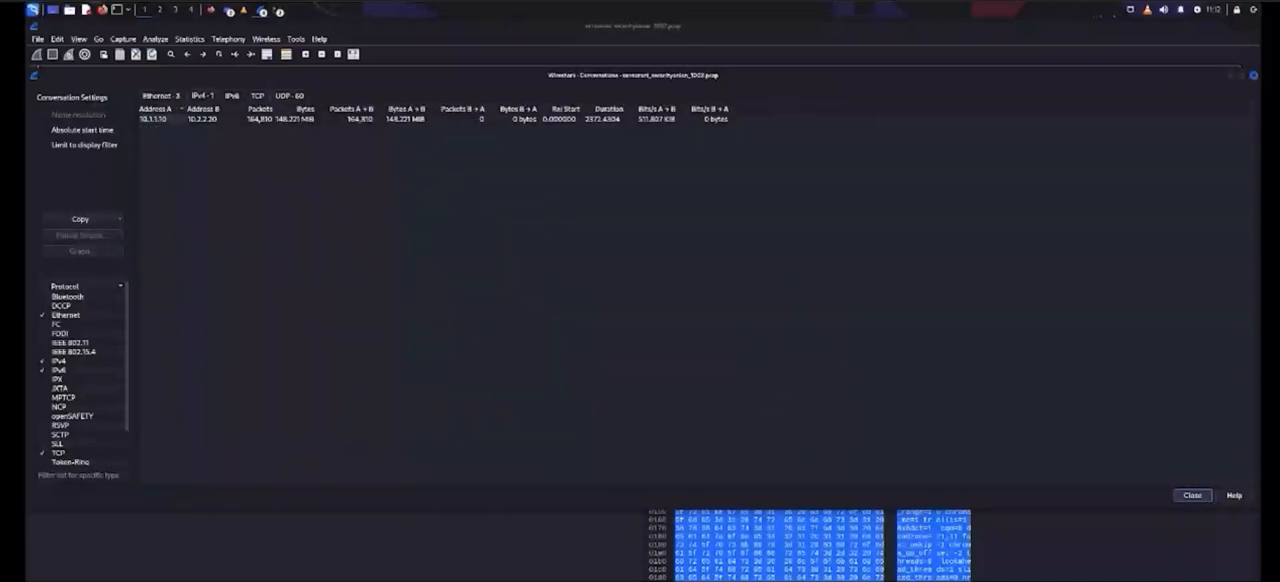
pyautogui.click(161, 96)
pyautogui.click(203, 96)
pyautogui.click(765, 541)
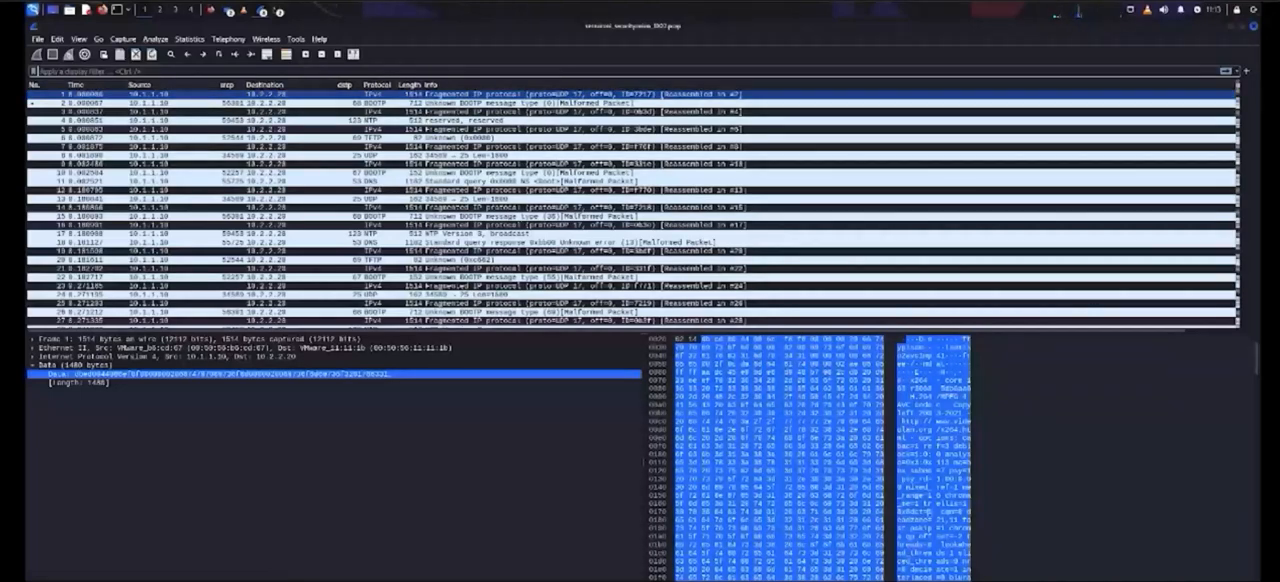
# Step: Follow the UDP stream of packet 2 in the 1002 capture
pyautogui.rightClick(527, 104)
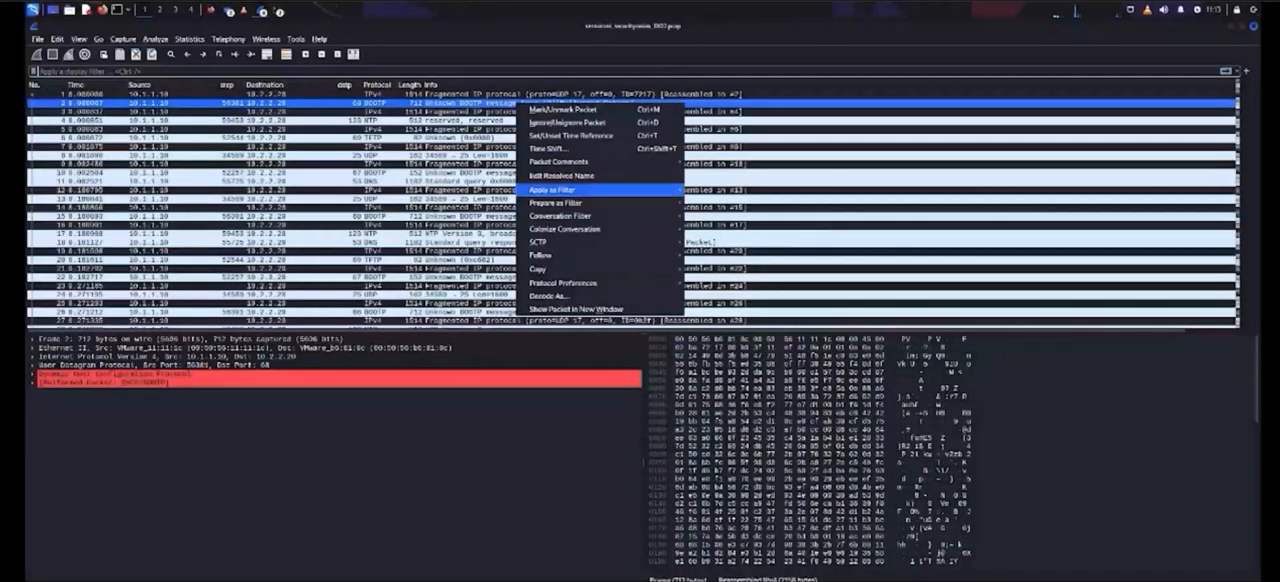
pyautogui.moveTo(565, 202)
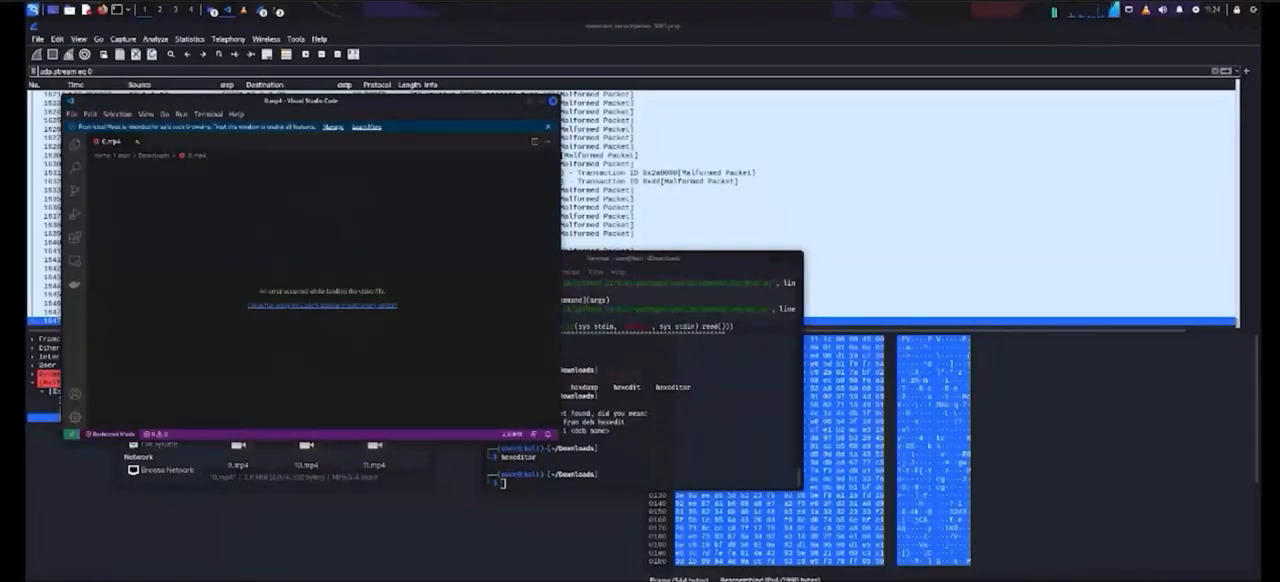
# Step: Open 0.mp4 in Visual Studio Code's editor anyway, despite its binary encoding
pyautogui.click(380, 305)
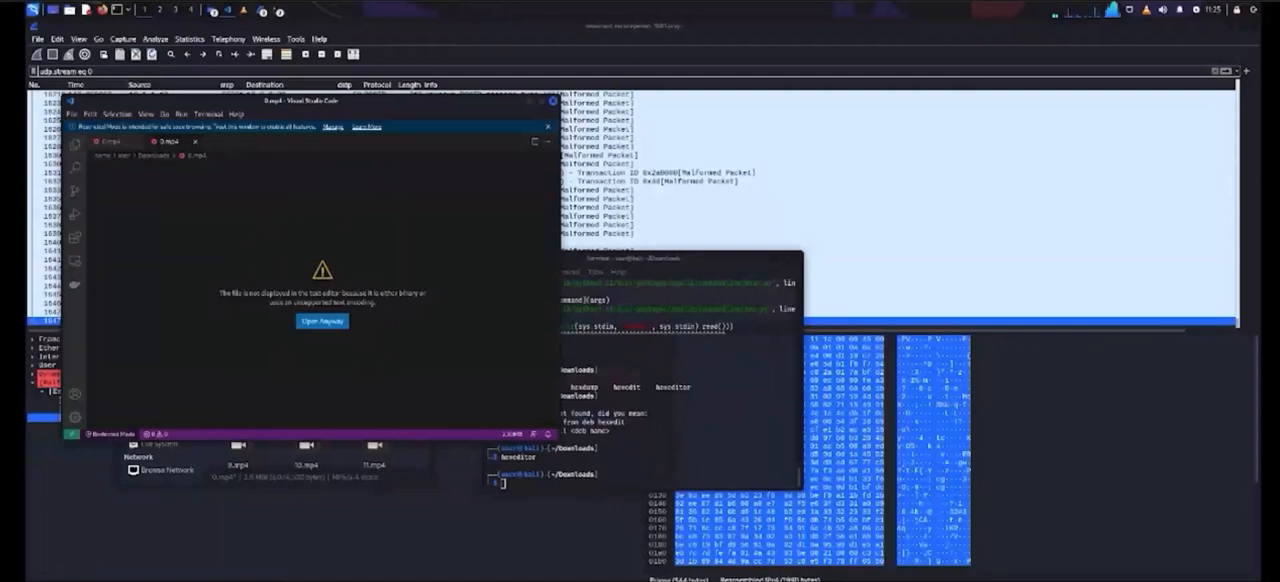
pyautogui.click(322, 321)
pyautogui.press('Return')
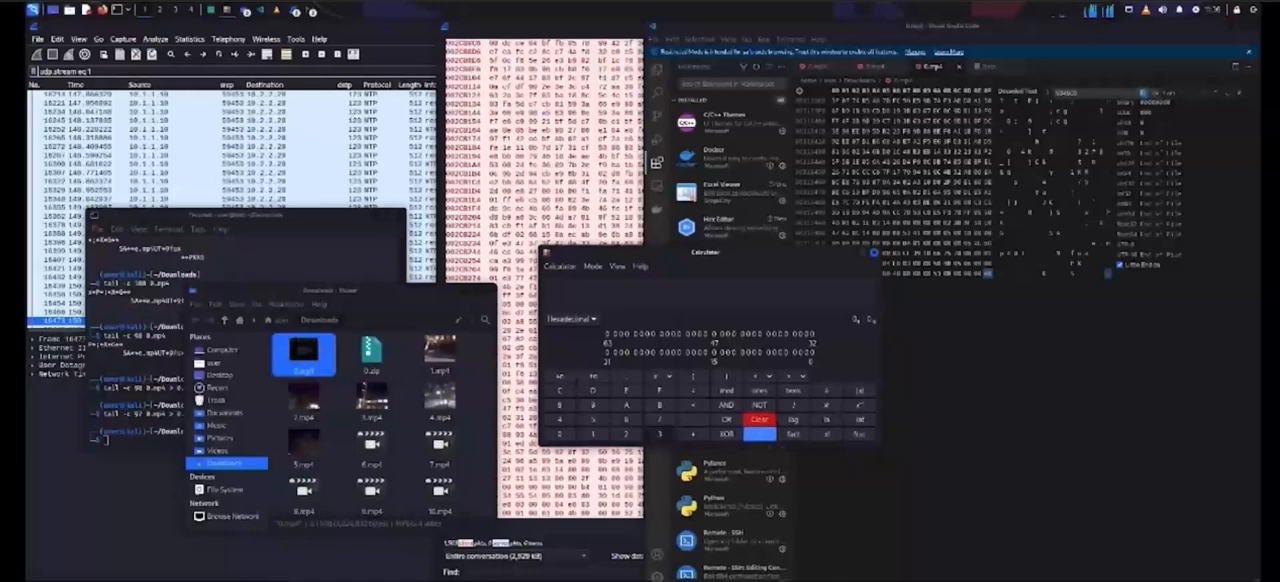
# Step: Calculate the hexadecimal difference 3134FF-31294C in the calculator and convert the result to decimal
pyautogui.write('3134')
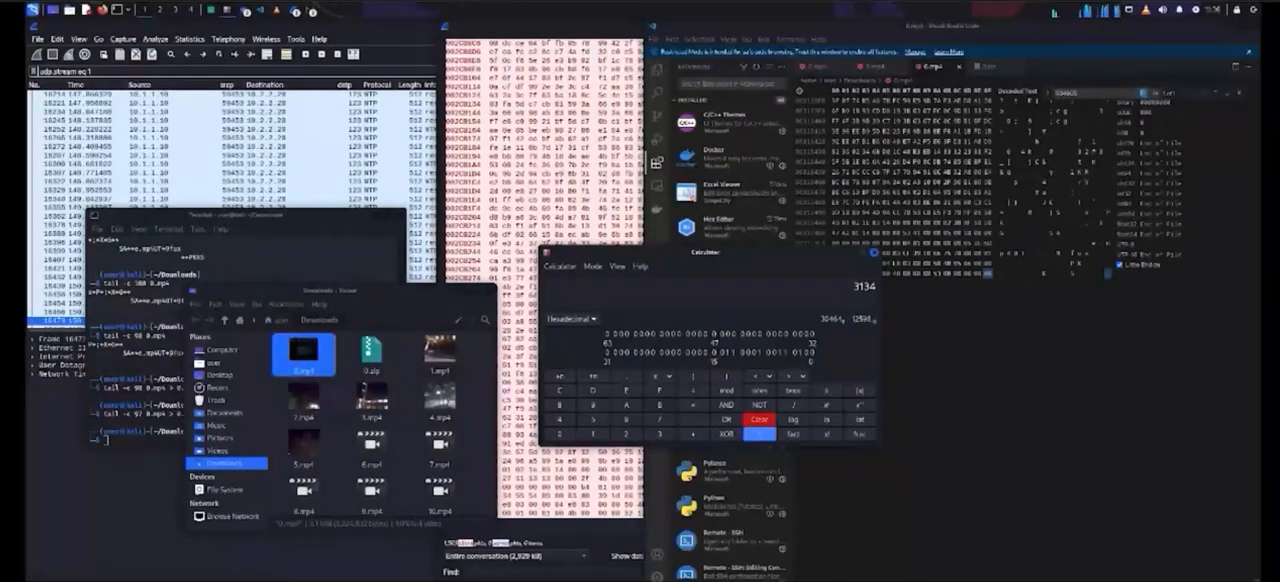
pyautogui.write('FF-312')
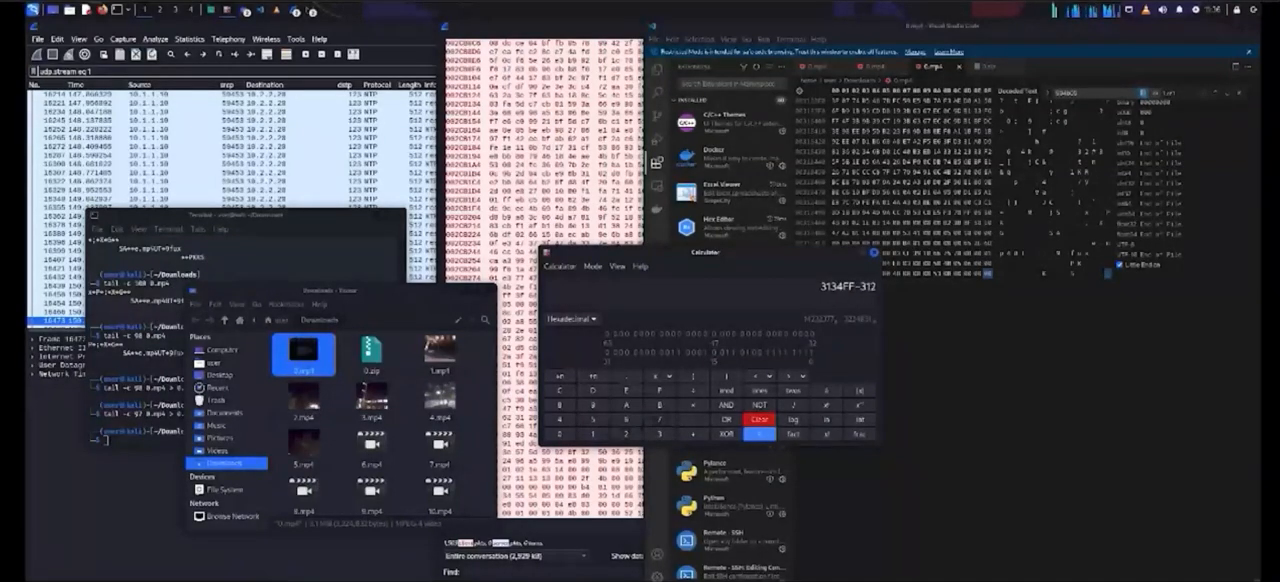
pyautogui.write('94C')
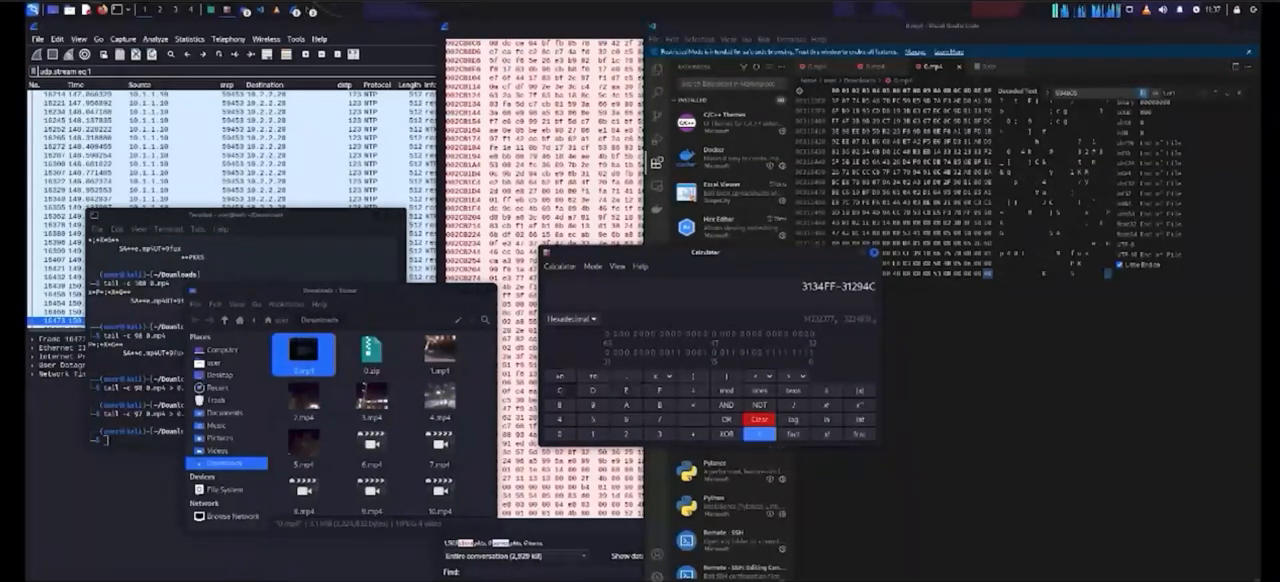
pyautogui.press('Return')
pyautogui.click(572, 319)
pyautogui.click(568, 304)
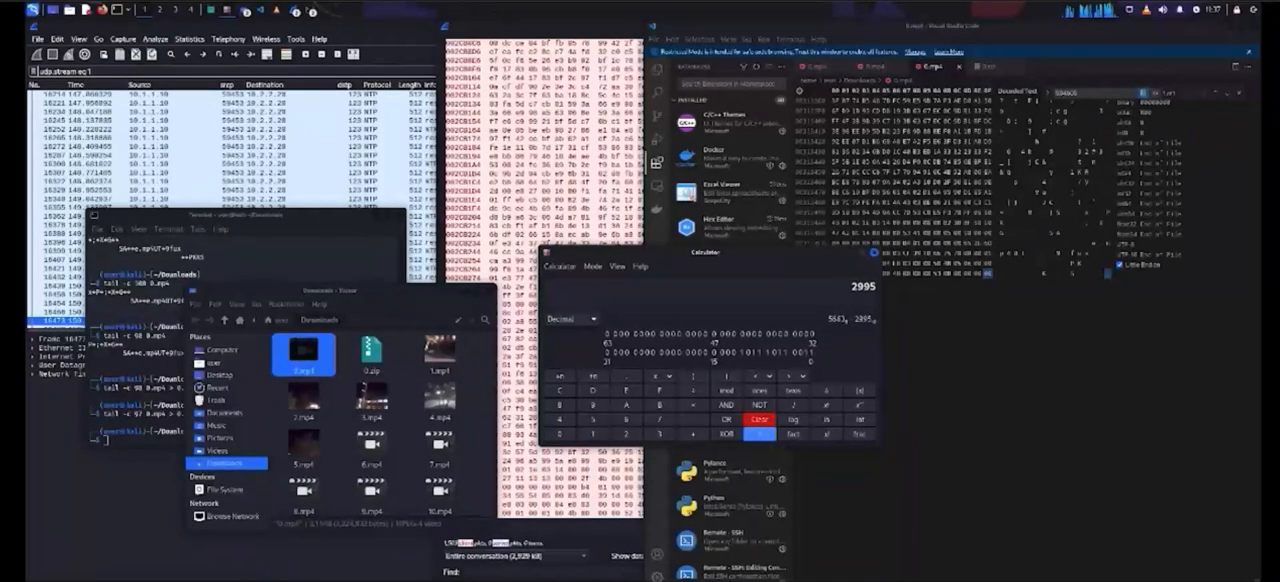
# Step: Write the last 2996 bytes of 0.mp4 to 0.zip with tail in the terminal
pyautogui.click(300, 258)
pyautogui.press('Up')
pyautogui.press('Left')
pyautogui.press('Left')
pyautogui.press('Left')
pyautogui.press('Left')
pyautogui.press('Left')
pyautogui.press('Left')
pyautogui.press('Left')
pyautogui.press('Left')
pyautogui.press('Left')
pyautogui.press('Left')
pyautogui.press('Left')
pyautogui.press('Left')
pyautogui.press('Left')
pyautogui.press('Left')
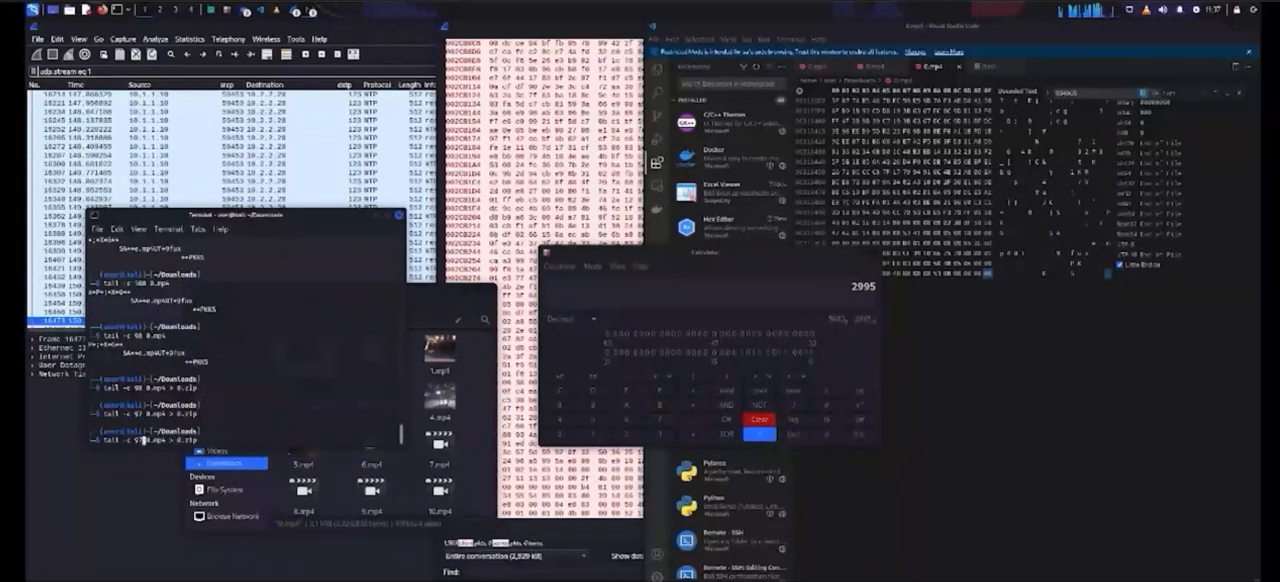
pyautogui.press('BackSpace')
pyautogui.press('BackSpace')
pyautogui.write('2995')
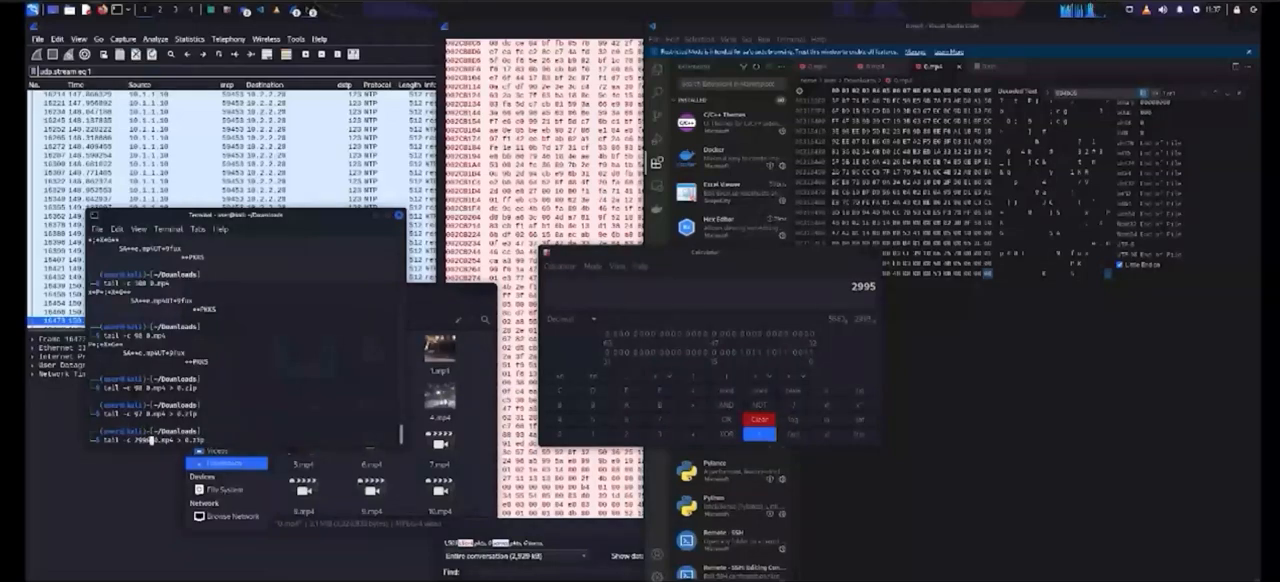
pyautogui.press('Return')
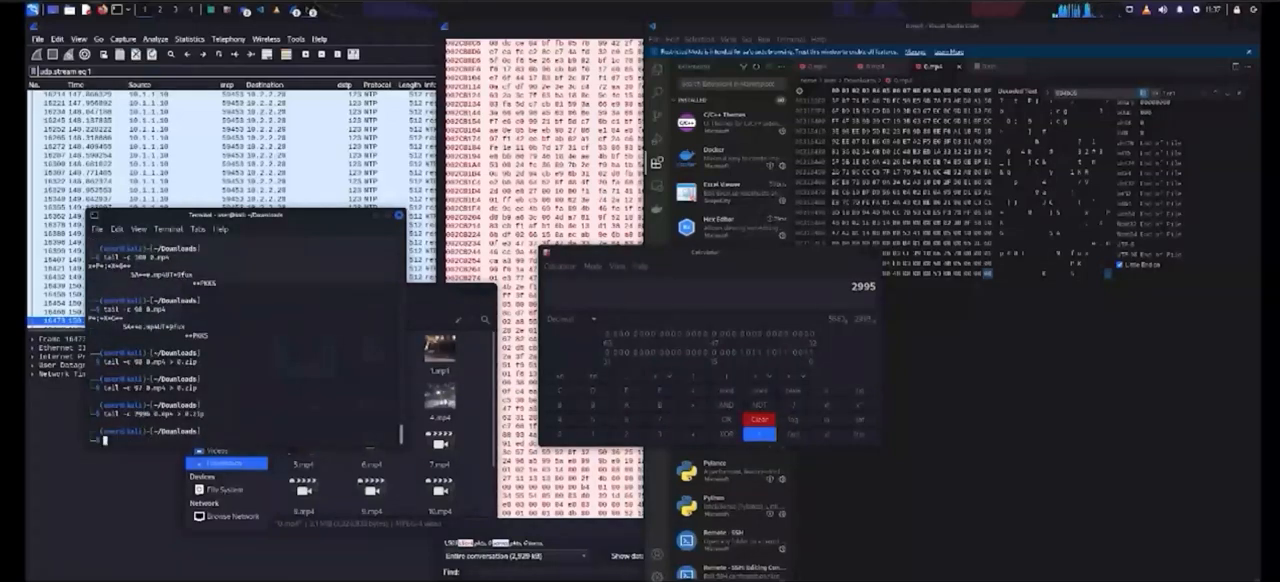
# Step: Close the extra editor tabs in Visual Studio Code, keeping one 0.mp4 tab
pyautogui.click(934, 66)
pyautogui.click(959, 66)
pyautogui.click(900, 66)
pyautogui.click(898, 66)
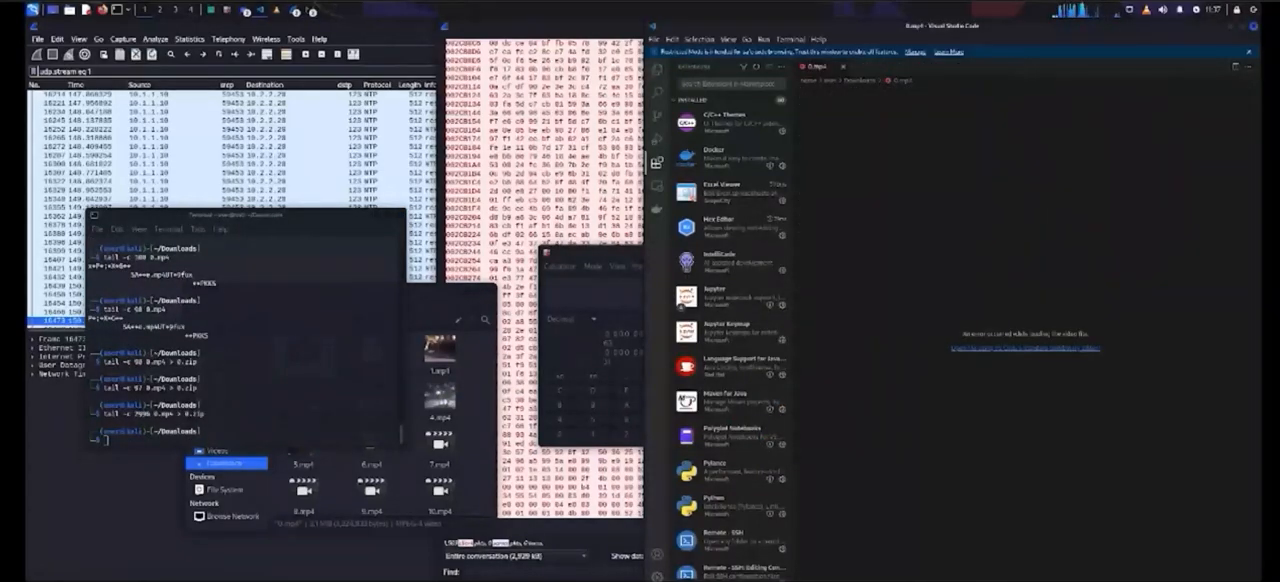
# Step: Open 0.zip from the Downloads folder in Visual Studio Code with the Hex Editor and inspect its bytes
pyautogui.hotkey('alt', 'Tab')
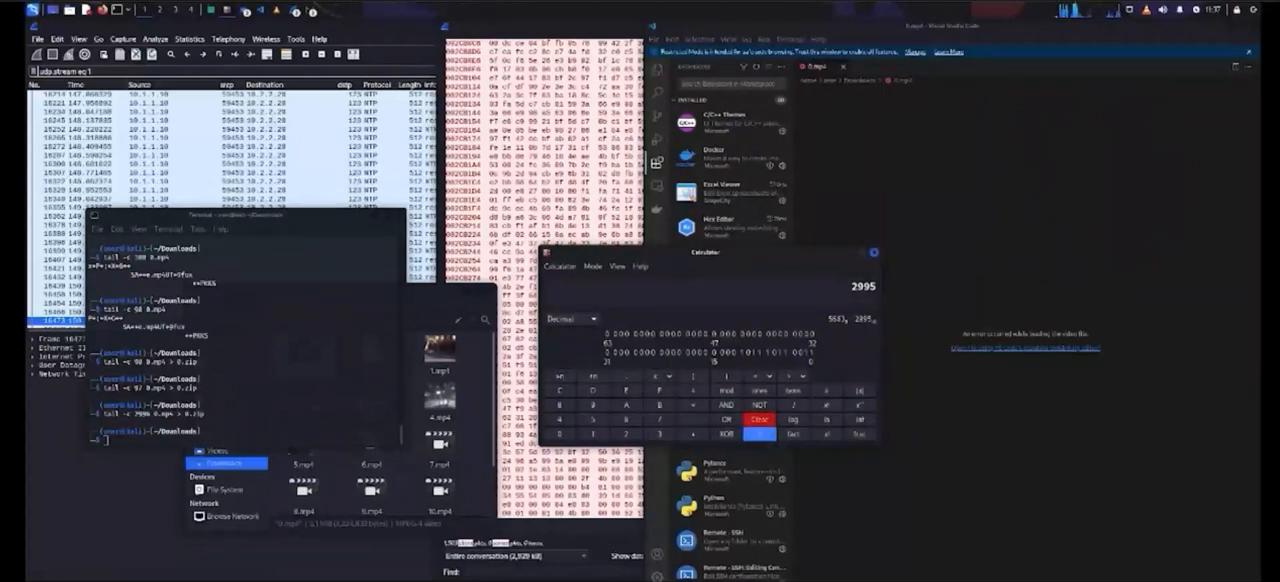
pyautogui.click(472, 394)
pyautogui.moveTo(372, 352); pyautogui.dragTo(966, 222)
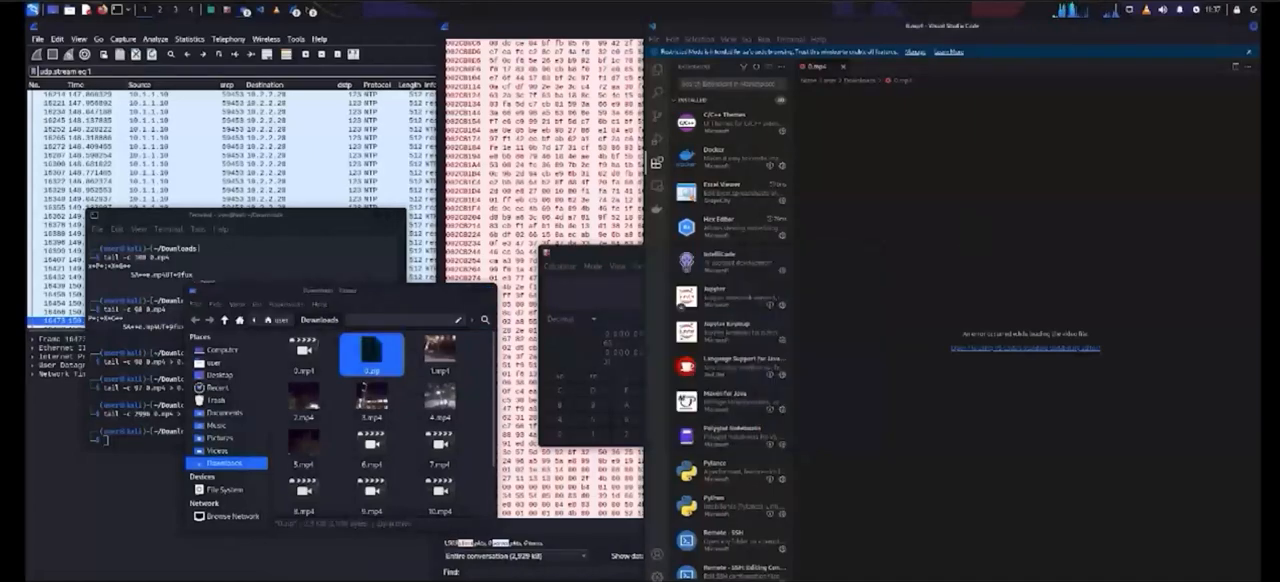
pyautogui.click(1025, 363)
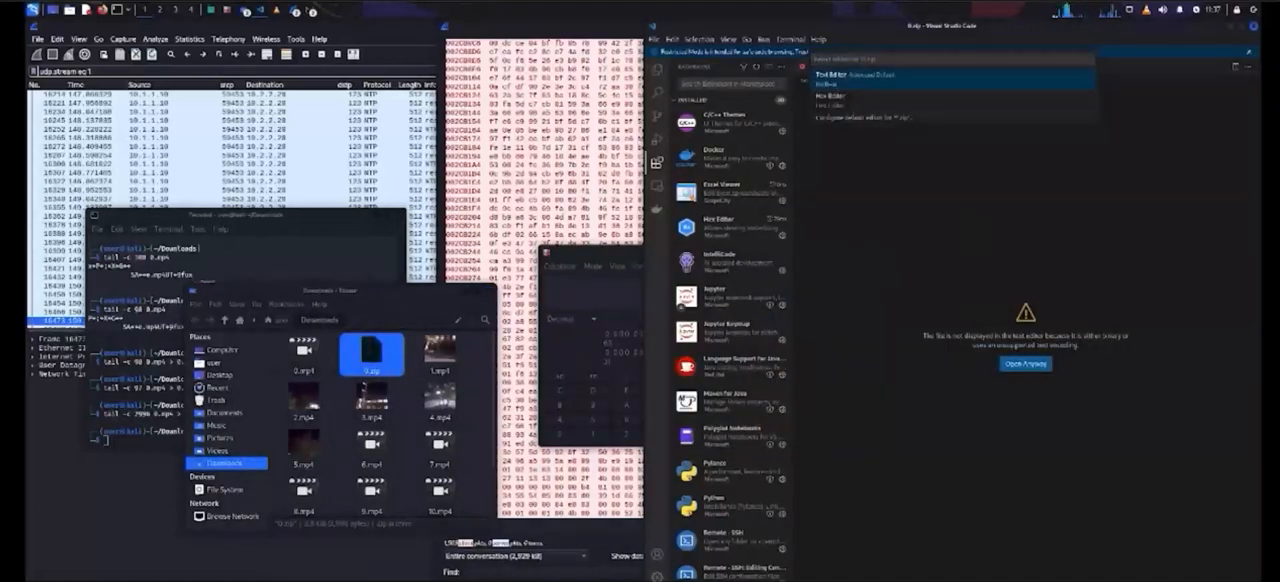
pyautogui.click(880, 100)
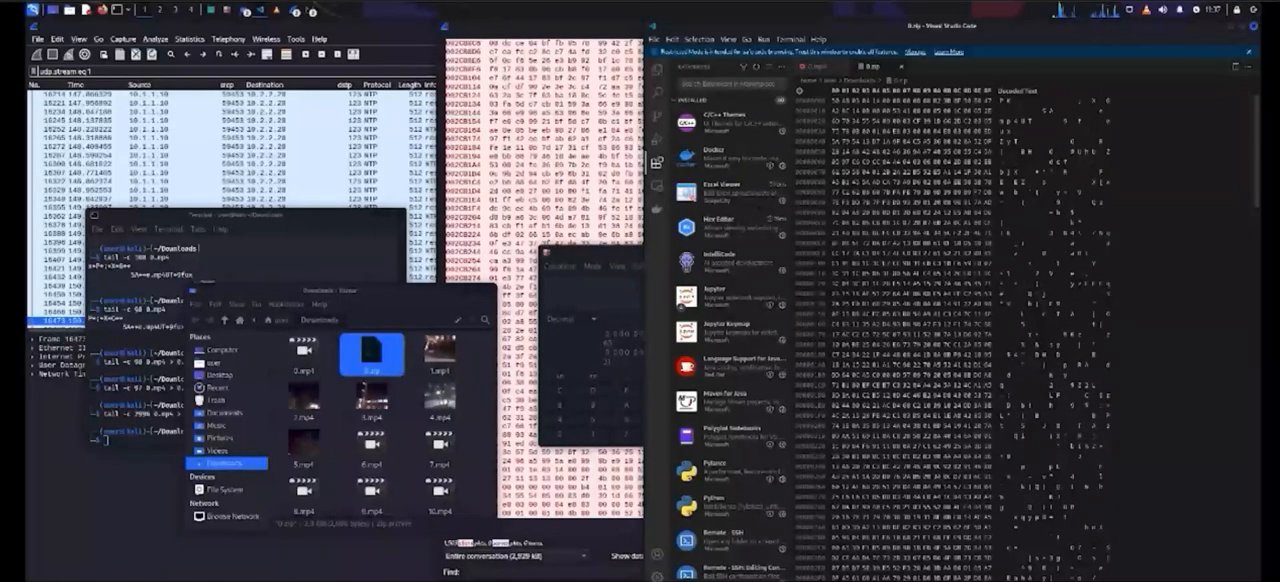
pyautogui.moveTo(1257, 152)
pyautogui.mouseDown()
pyautogui.moveTo(1257, 530)
pyautogui.moveTo(1257, 150)
pyautogui.mouseUp()
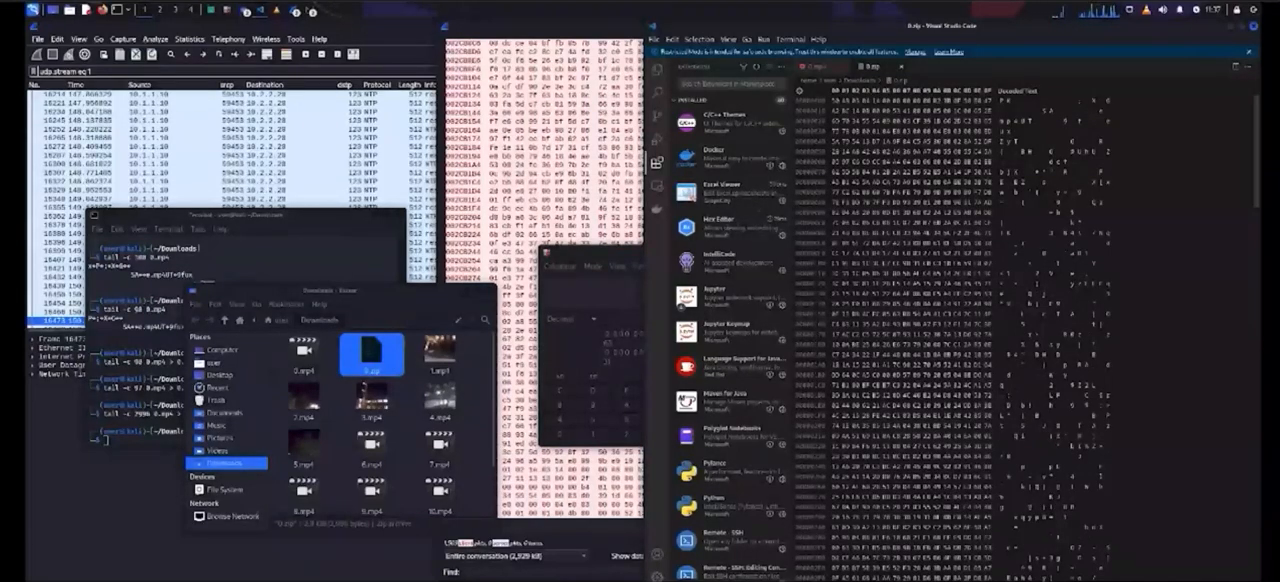
# Step: Open the 0.zip archive and play the e.mp4 video inside it
pyautogui.doubleClick(371, 353)
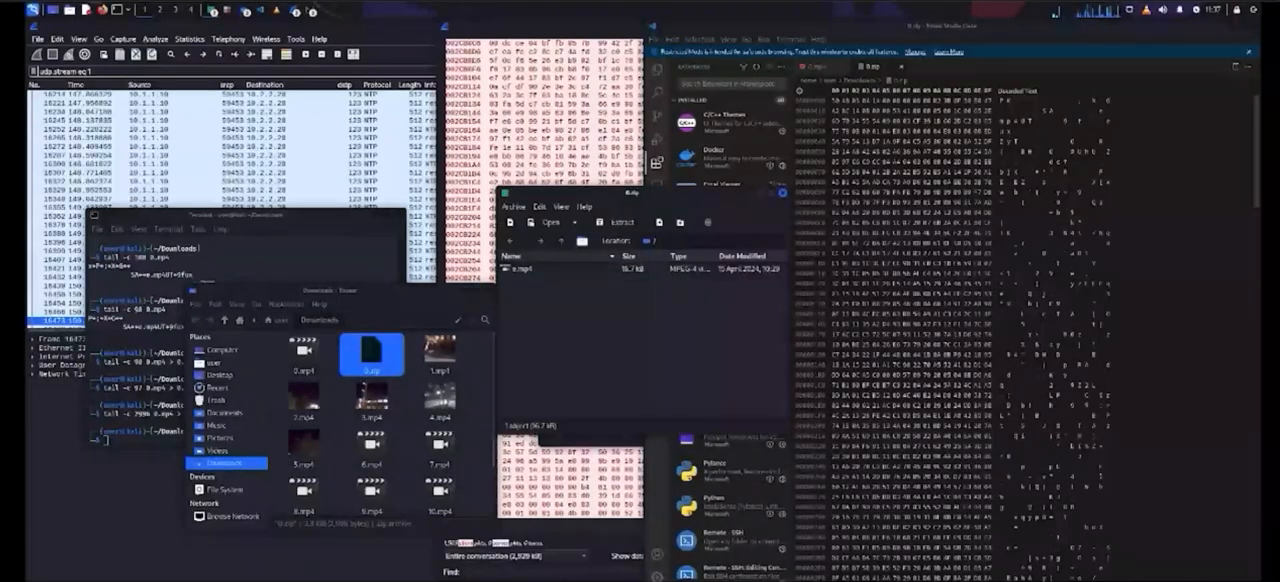
pyautogui.doubleClick(522, 268)
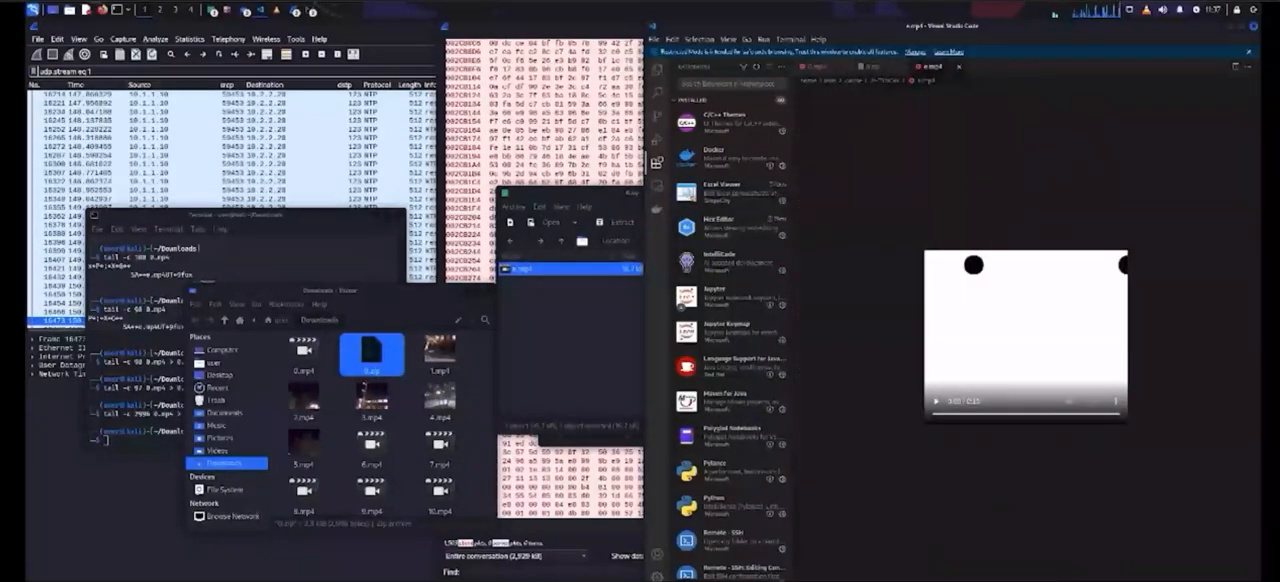
pyautogui.click(936, 401)
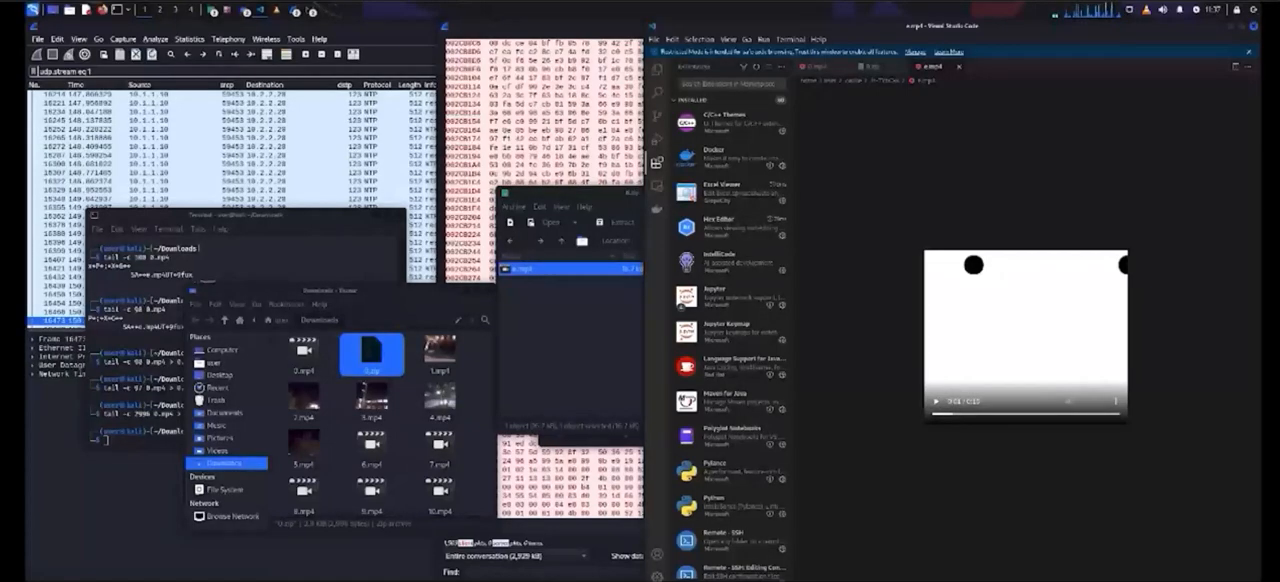
# Step: Extract e.mp4 from 0.zip into the Downloads folder and close the Downloads window of Visual Studio Code
pyautogui.click(580, 340)
pyautogui.click(522, 269)
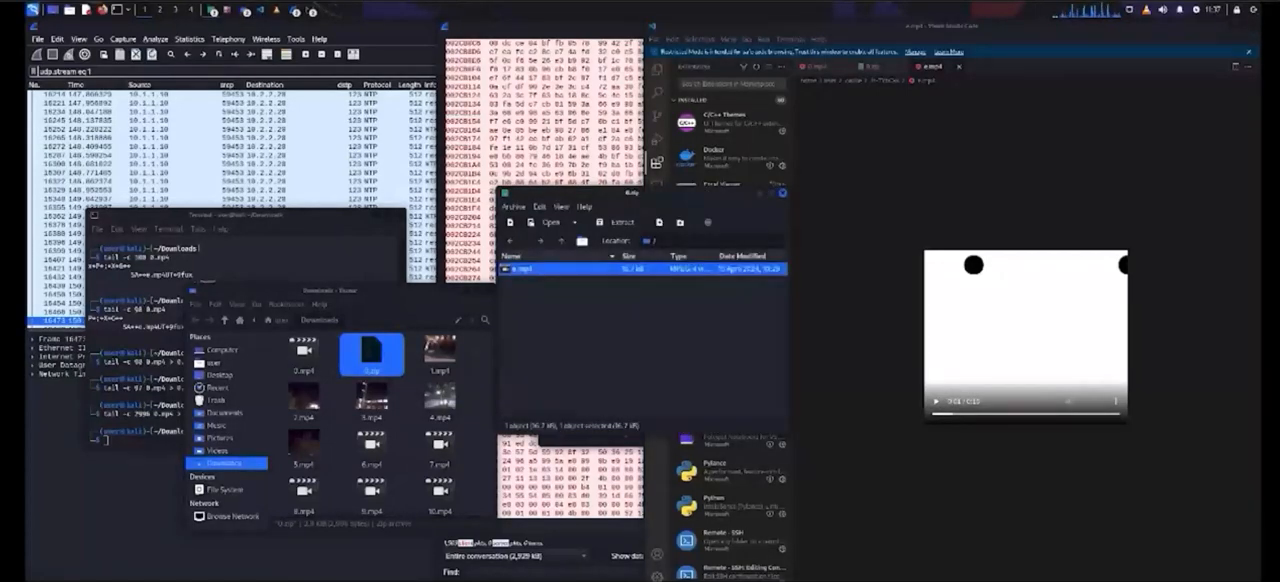
pyautogui.rightClick(522, 270)
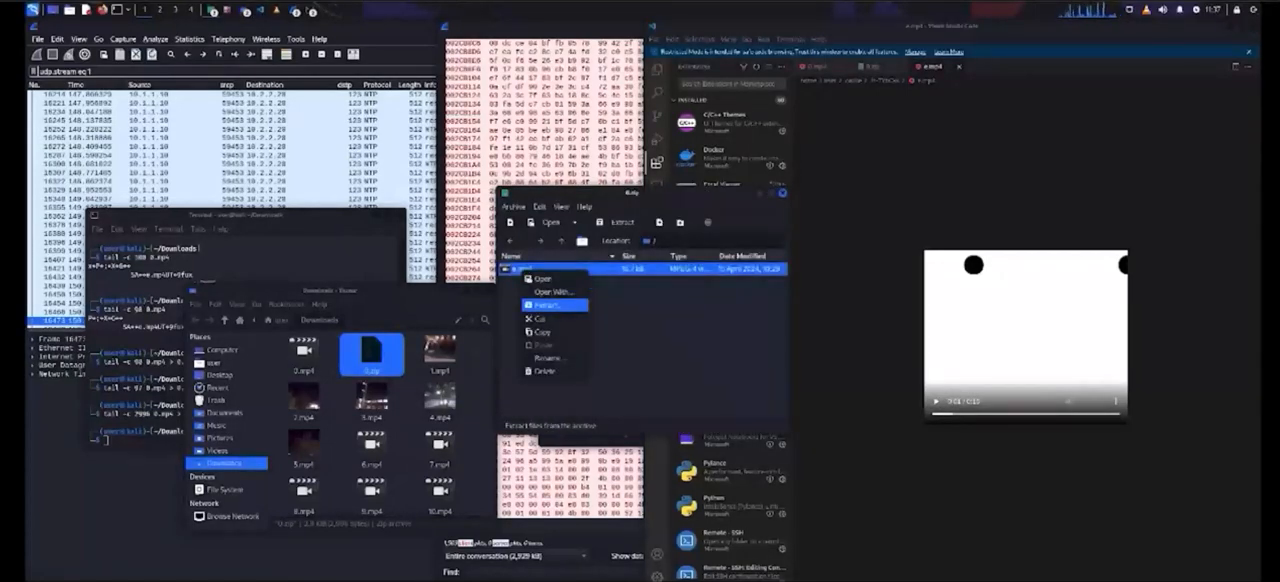
pyautogui.click(548, 304)
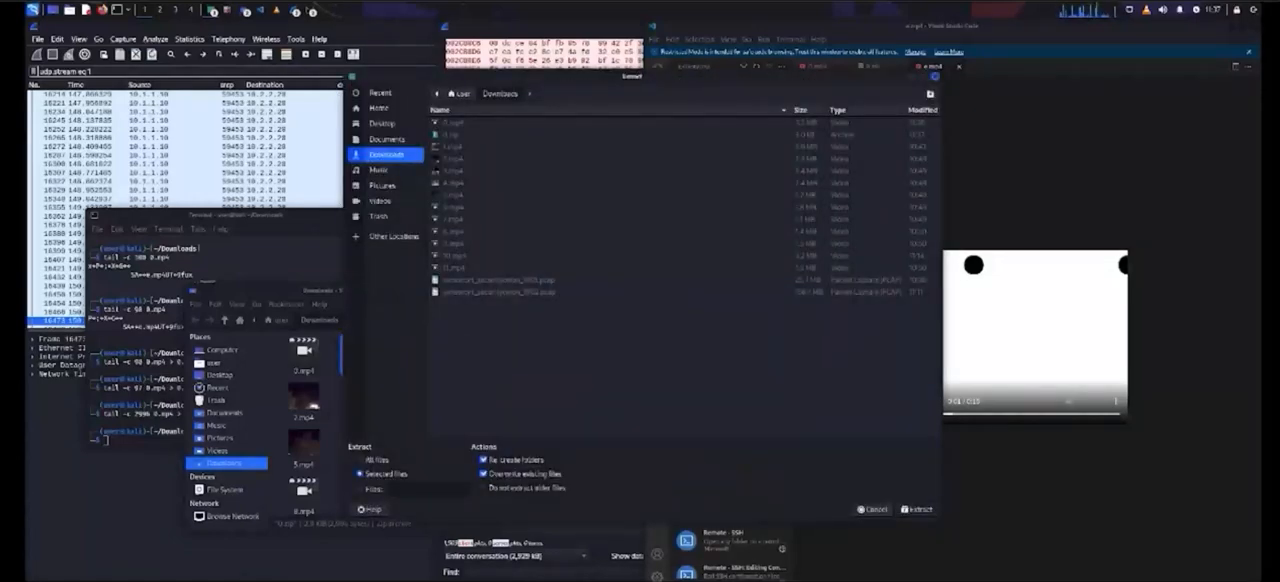
pyautogui.click(917, 509)
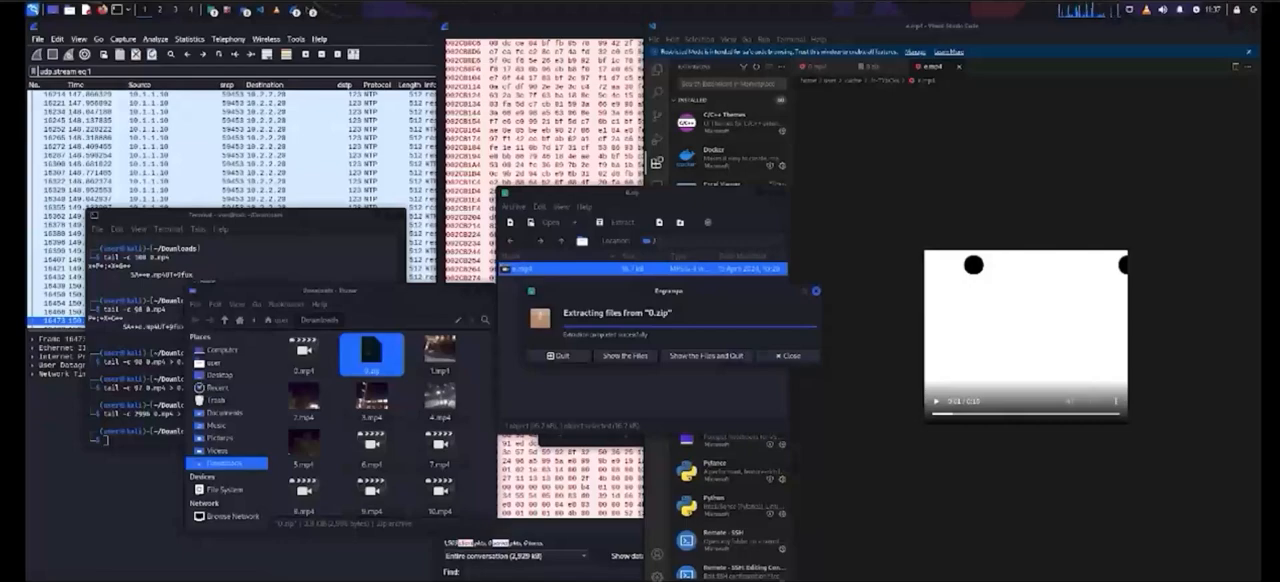
pyautogui.click(789, 356)
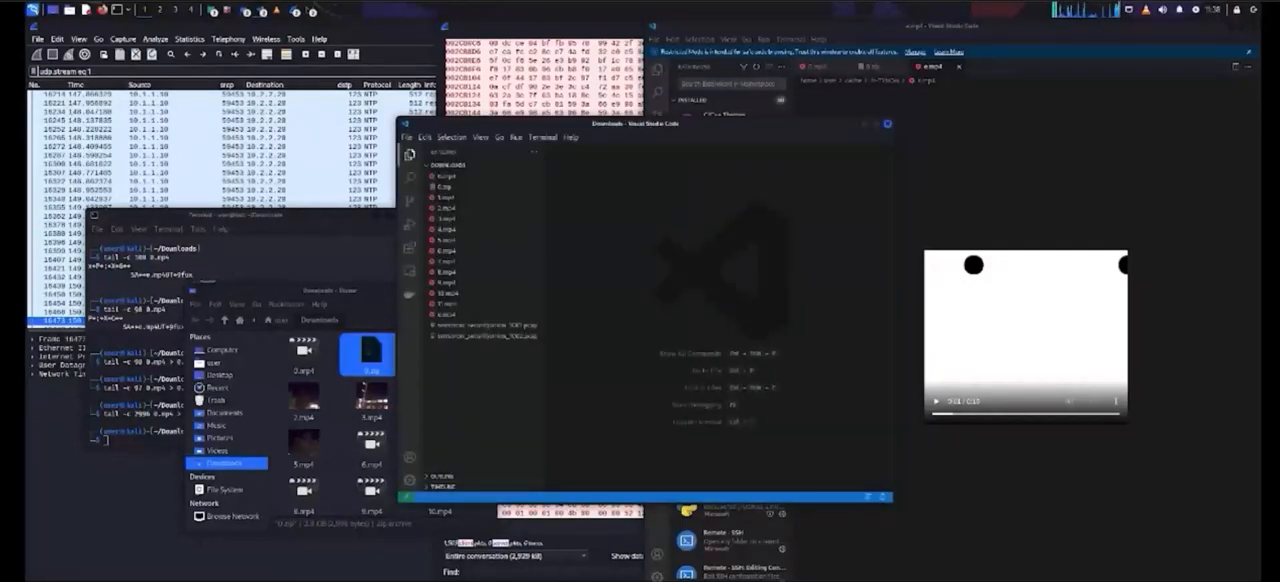
pyautogui.click(887, 124)
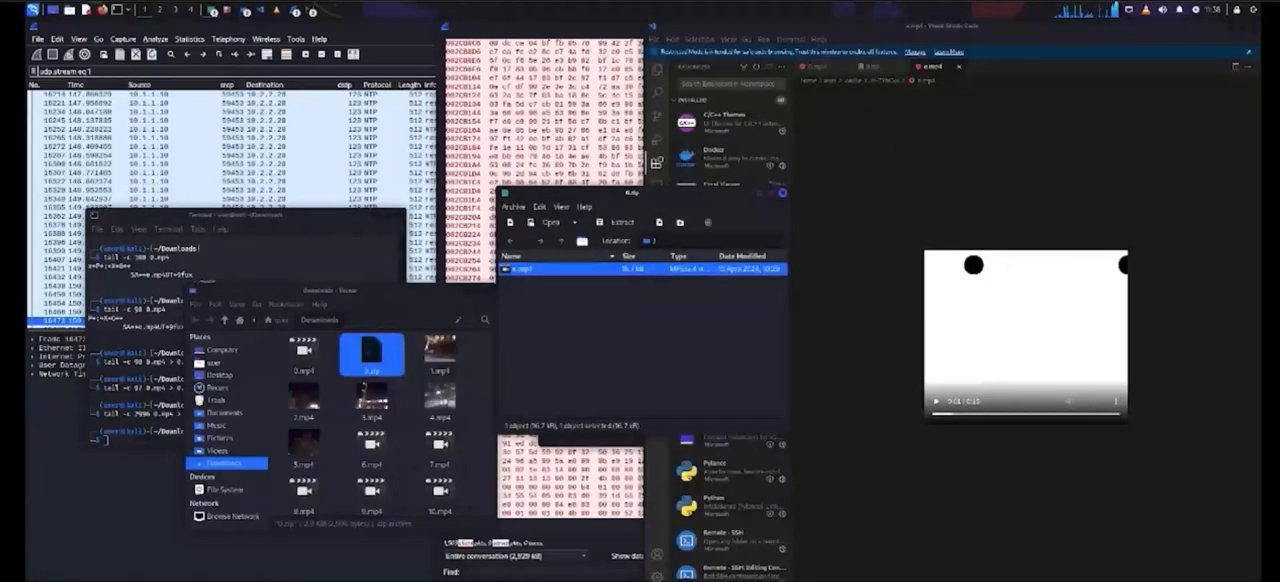
# Step: Open the extracted e.mp4 from the Downloads folder with VLC media player
pyautogui.click(440, 397)
pyautogui.write('e')
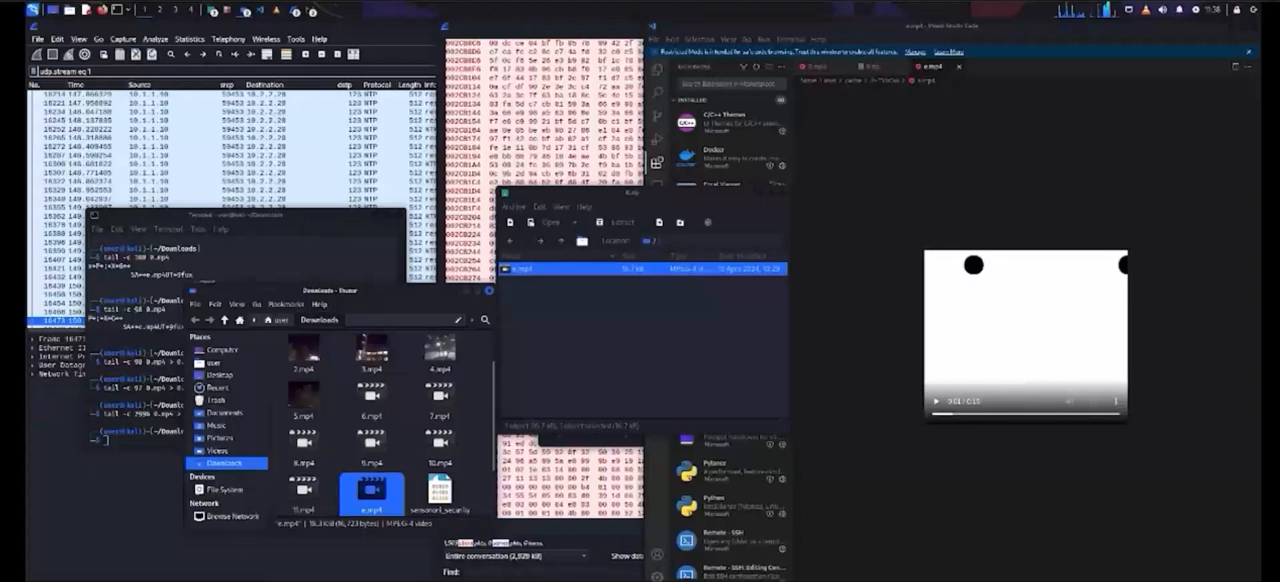
pyautogui.rightClick(384, 485)
pyautogui.moveTo(450, 356)
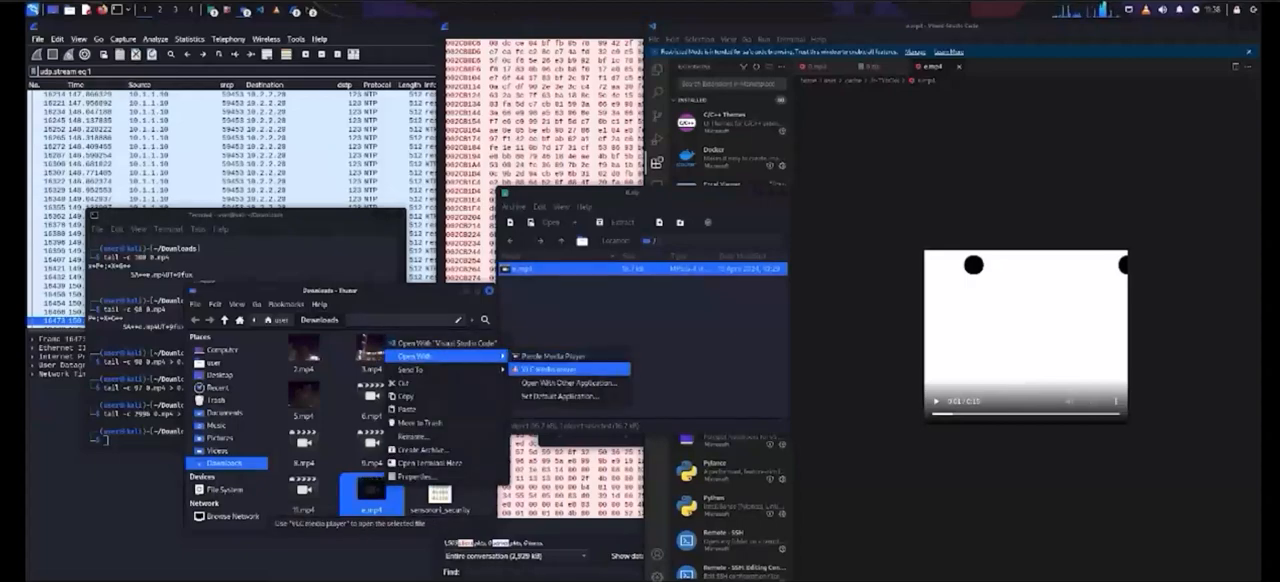
pyautogui.click(545, 369)
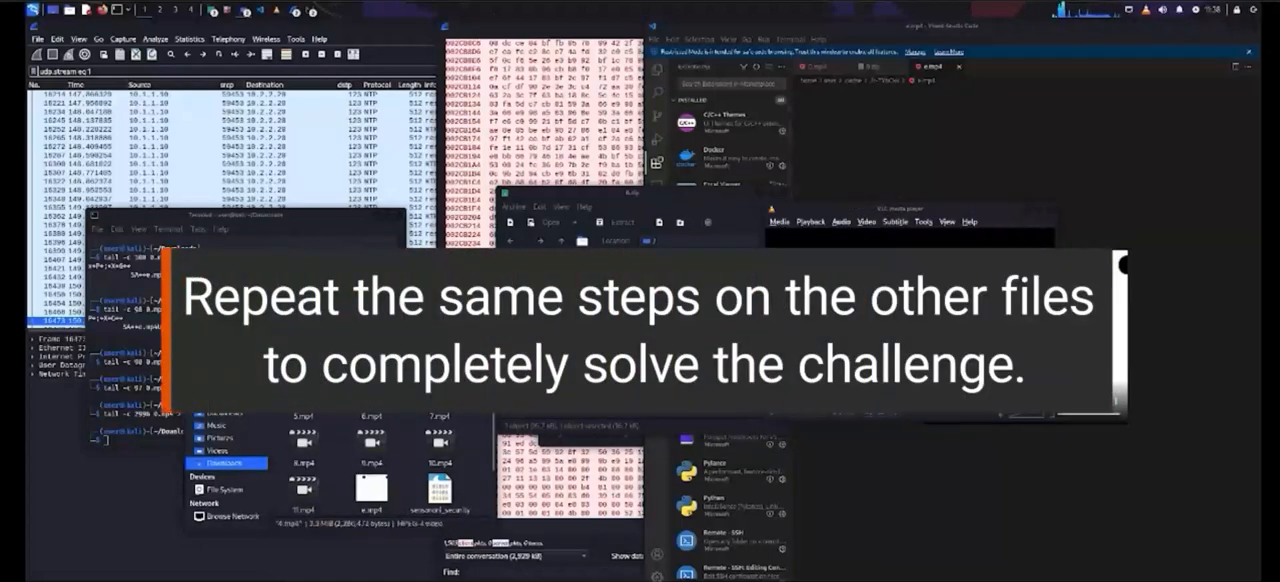
# Step: Open 1.mp4 in Visual Studio Code's hex view and search its bytes for the ZIP header 504b0304
pyautogui.scroll(2, 440, 400)
pyautogui.moveTo(440, 350); pyautogui.dragTo(1030, 78)
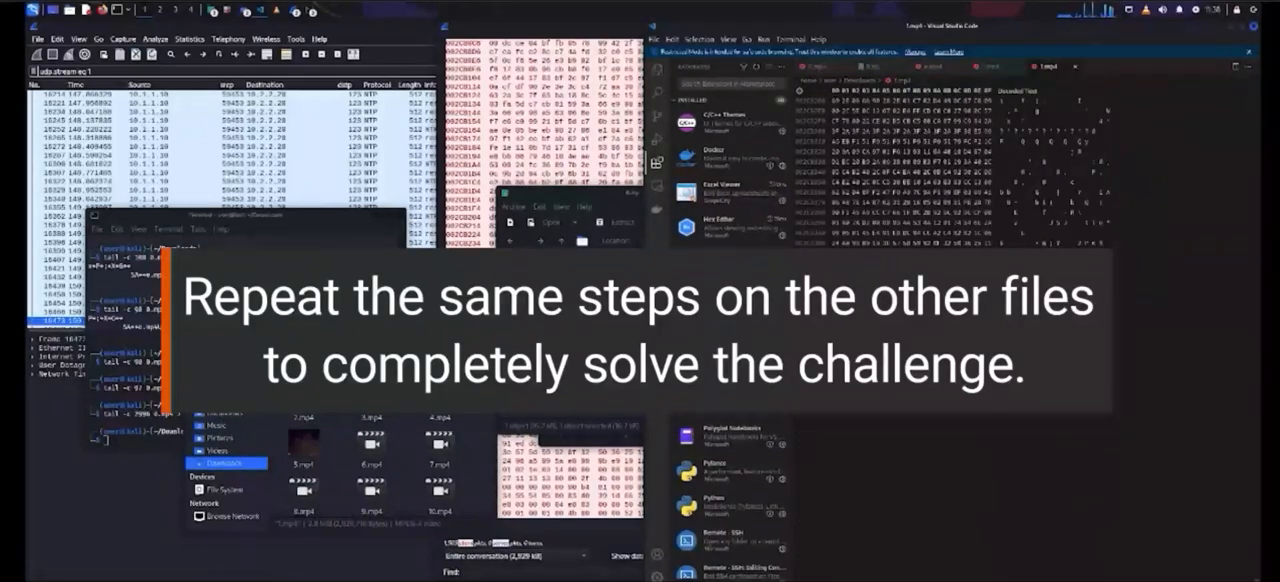
pyautogui.hotkey('ctrl', 'f')
pyautogui.write('504b03')
pyautogui.click(1143, 93)
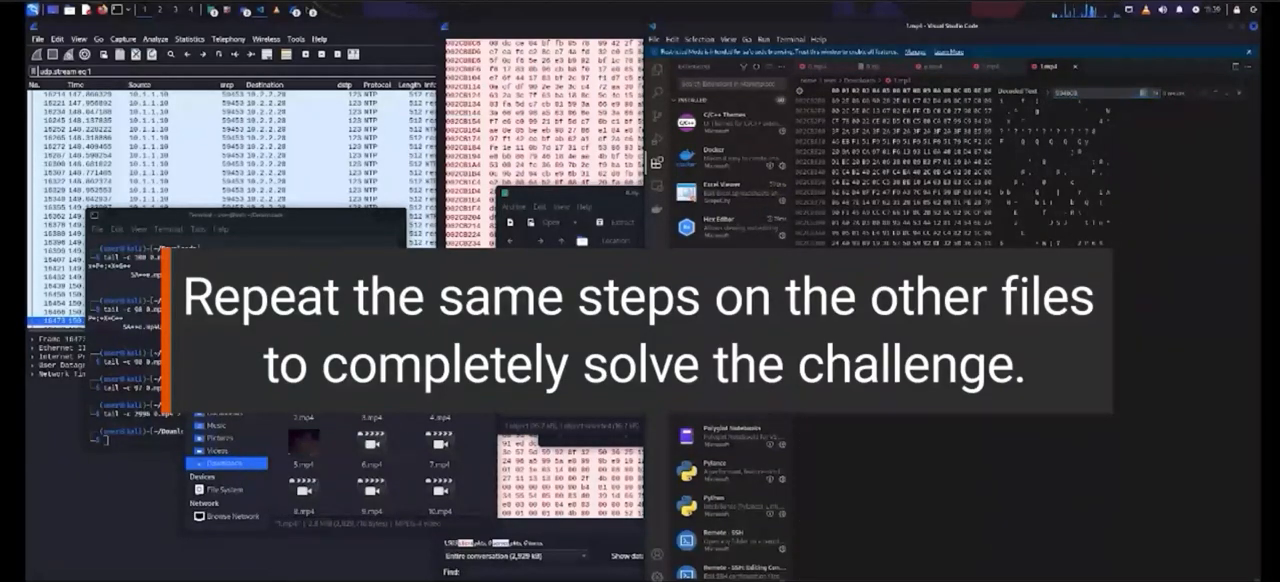
pyautogui.write('04')
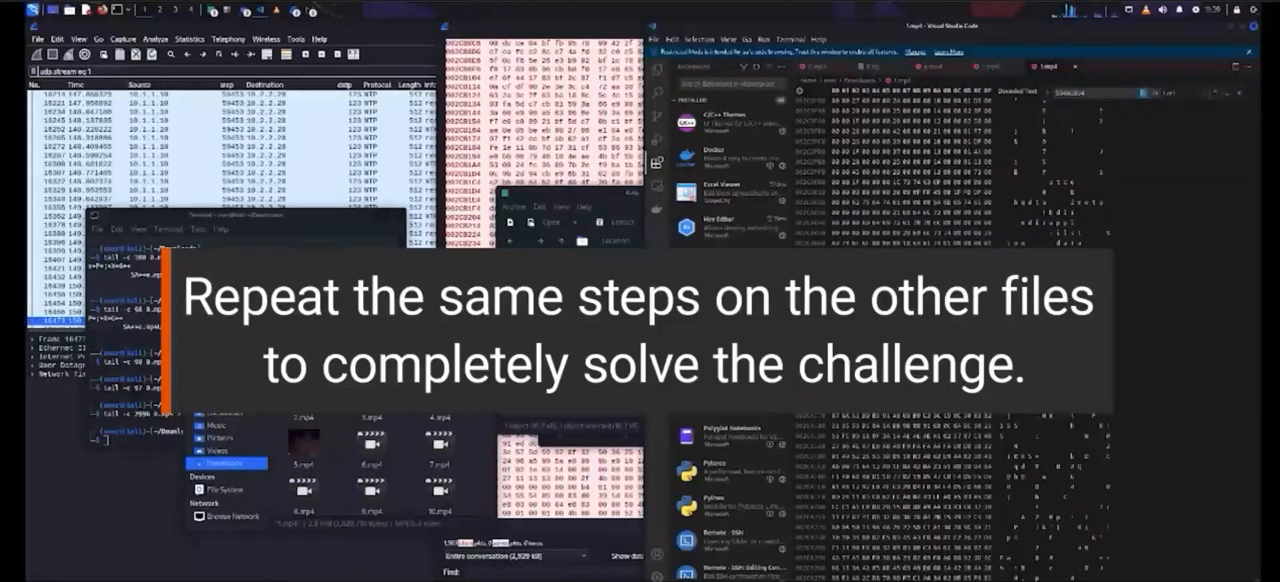